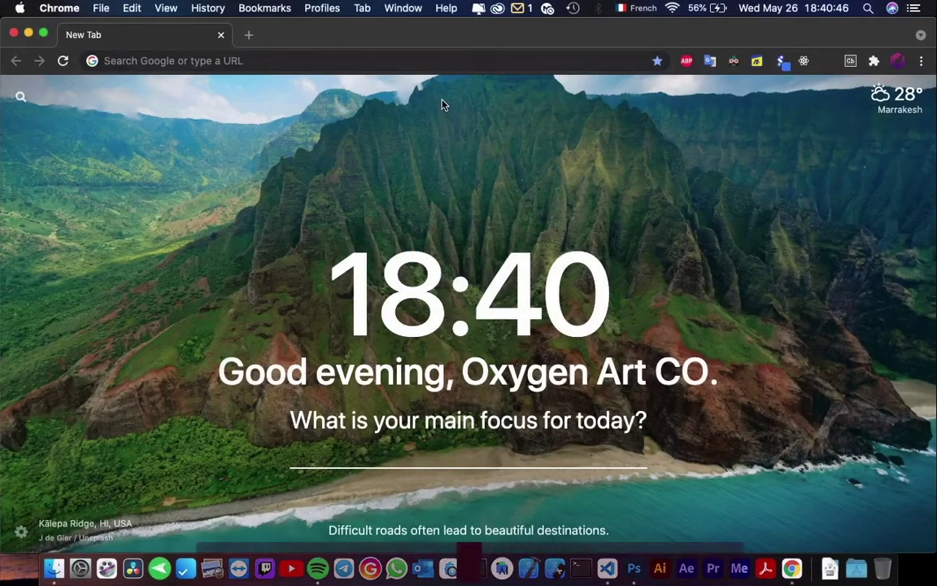
# Step: Load oxygenart.net in Chrome and open the Pixel Cube extension page
pyautogui.press('super+l')
pyautogui.write('oxyge')
pyautogui.press('Return')
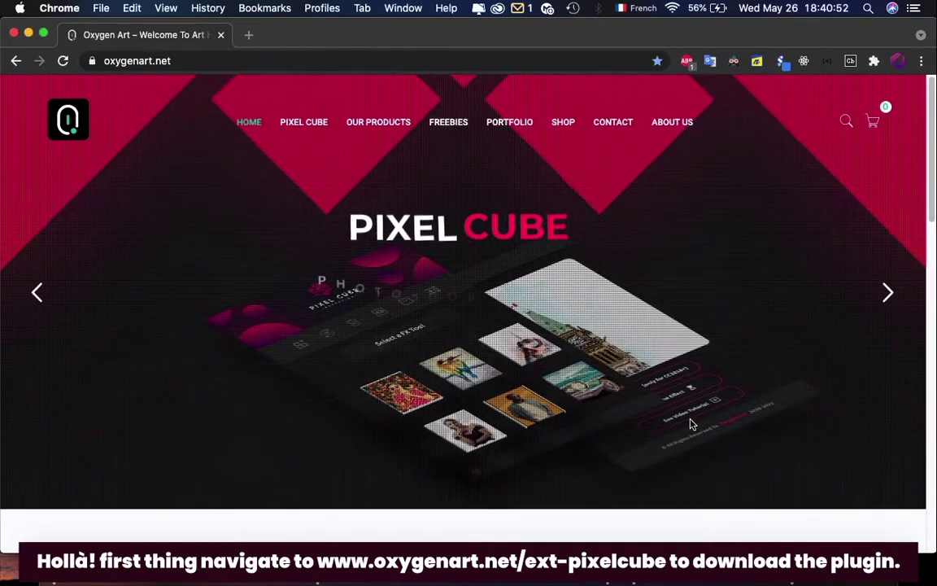
pyautogui.click(306, 126)
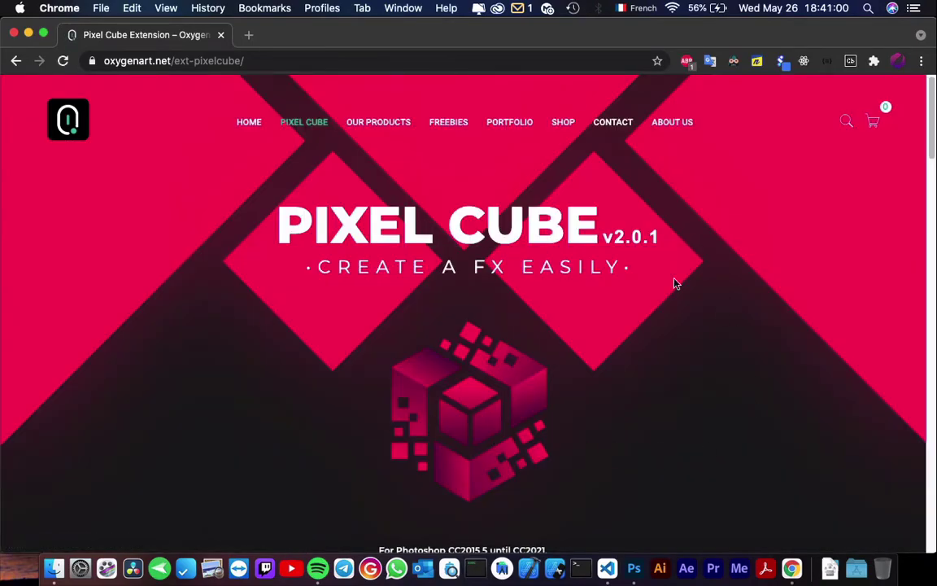
# Step: Request the Pixel Cube v2.0.1 download, filling in the e-mail from a saved suggestion
pyautogui.scroll(-2, 810, 370)
pyautogui.scroll(-3, 810, 371)
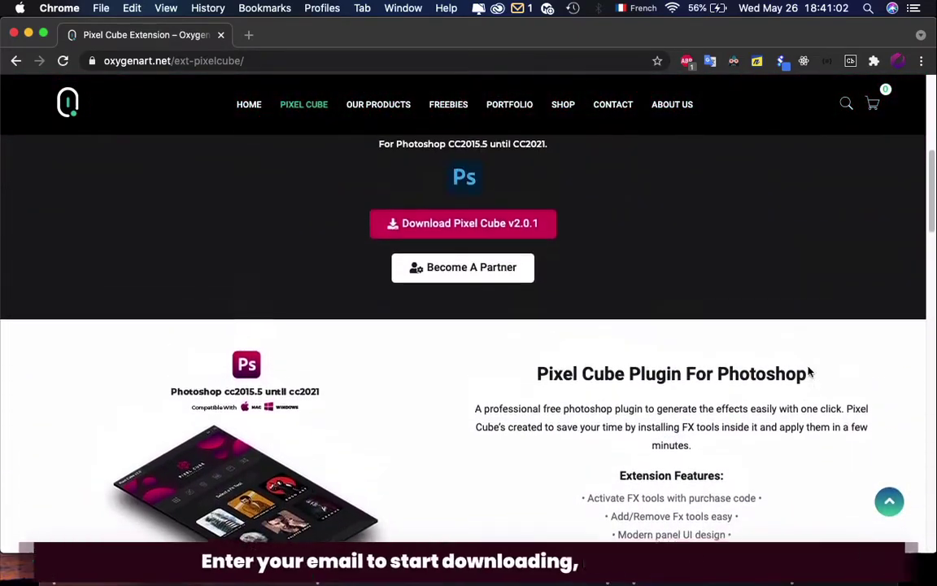
pyautogui.scroll(1, 611, 317)
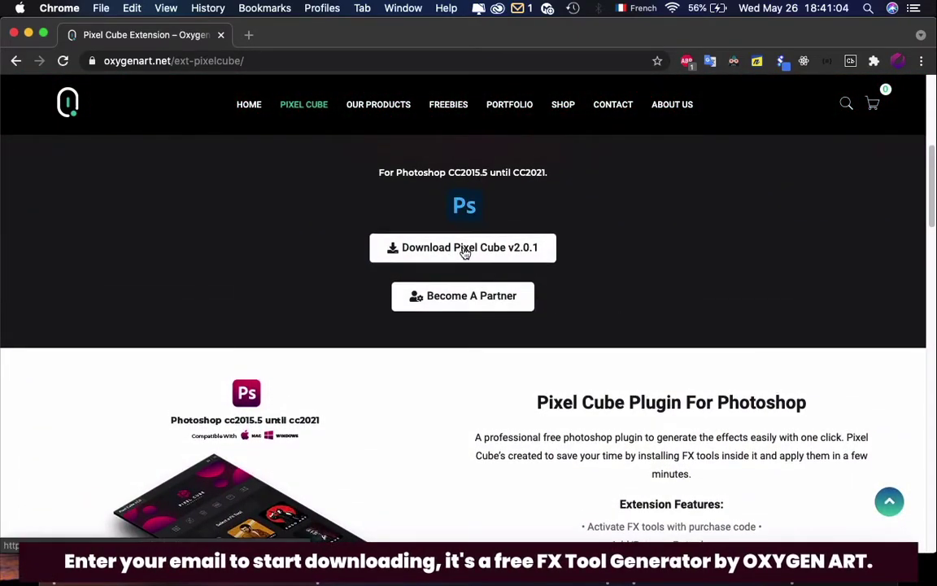
pyautogui.click(464, 248)
pyautogui.click(398, 343)
pyautogui.click(358, 381)
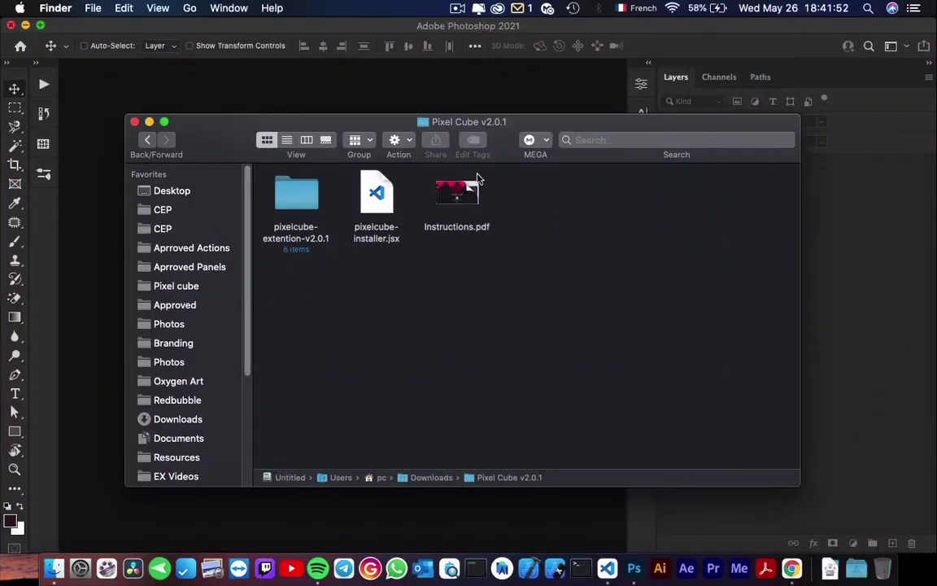
# Step: Quick Look the pixelcube-installer.jsx script in Finder
pyautogui.click(377, 193)
pyautogui.press('space')
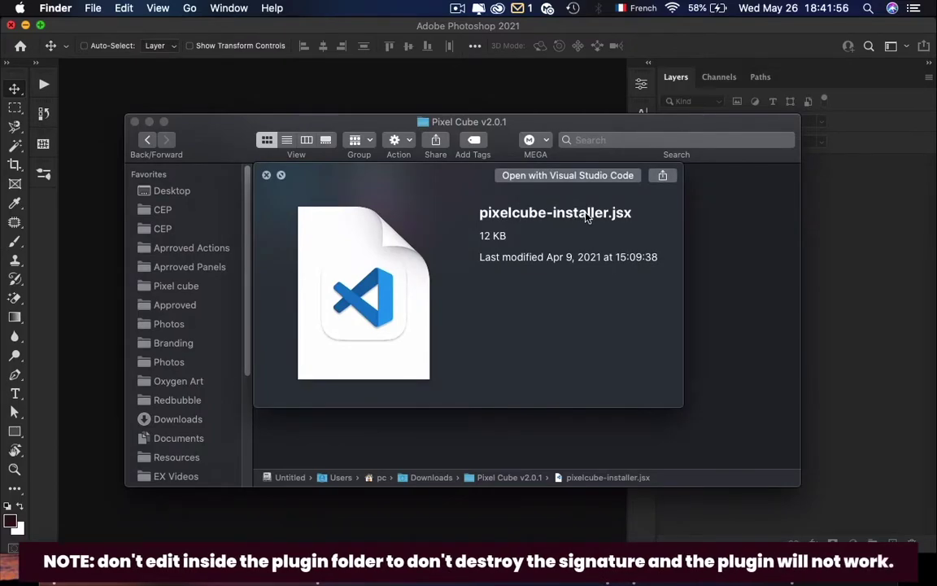
pyautogui.press('space')
# Step: Preview Instructions.pdf and scroll through its pages
pyautogui.press('Right')
pyautogui.press('space')
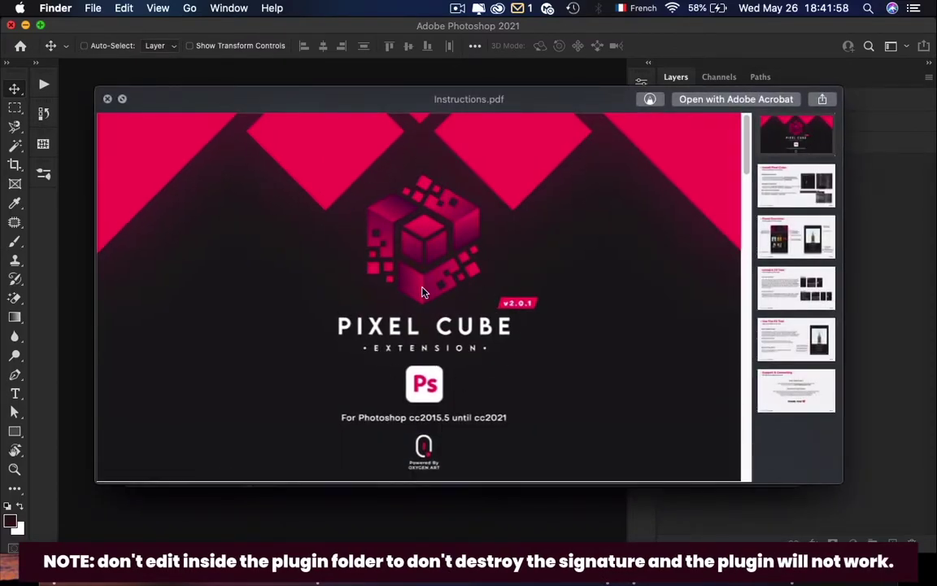
pyautogui.scroll(-2, 574, 350)
pyautogui.scroll(-4, 565, 345)
pyautogui.scroll(-4, 318, 356)
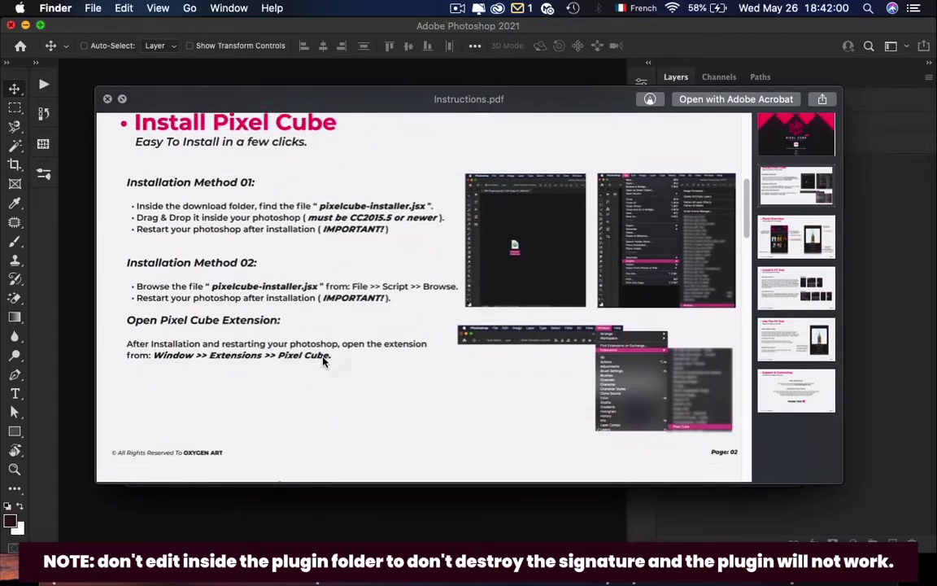
pyautogui.scroll(-3, 323, 362)
pyautogui.press('space')
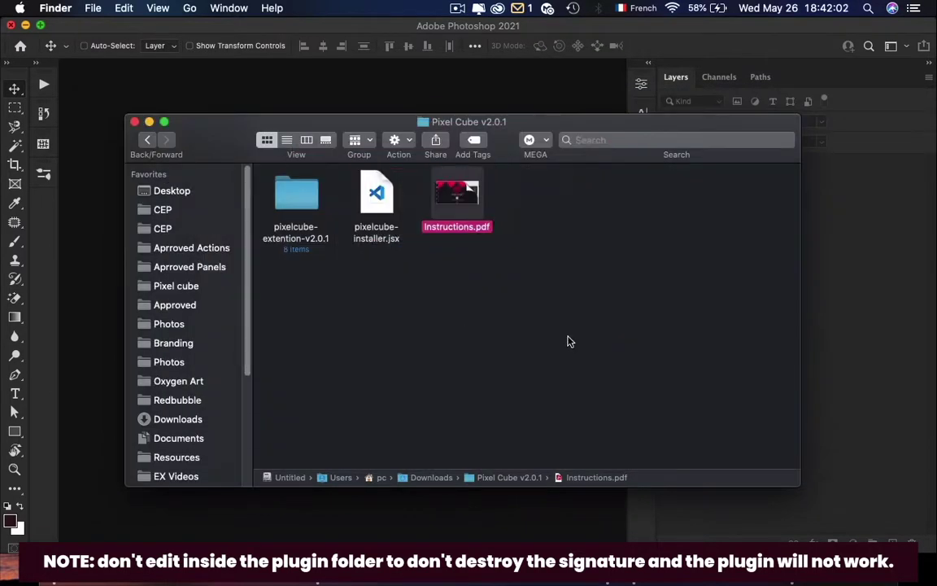
# Step: Reselect pixelcube-installer.jsx and bring Photoshop to the front
pyautogui.click(570, 343)
pyautogui.click(377, 211)
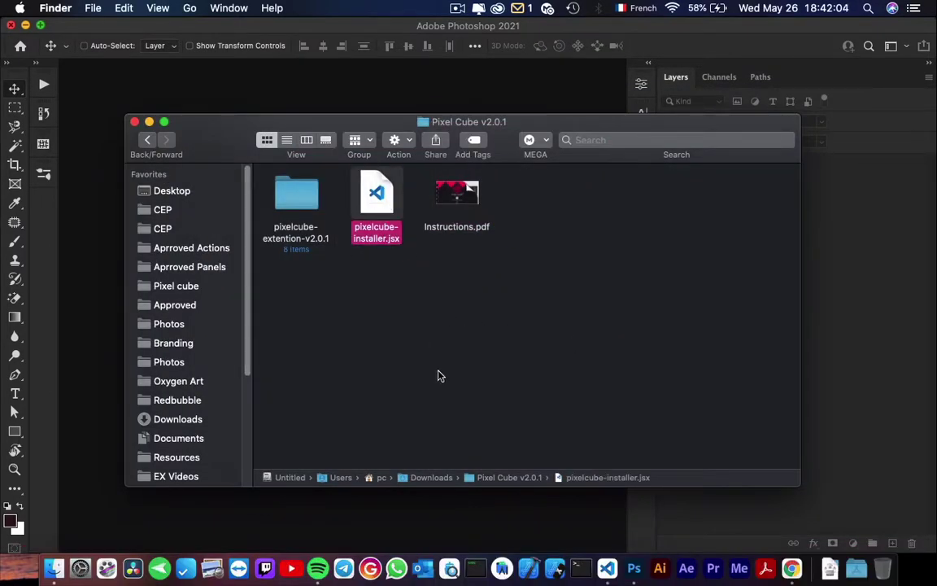
pyautogui.click(300, 80)
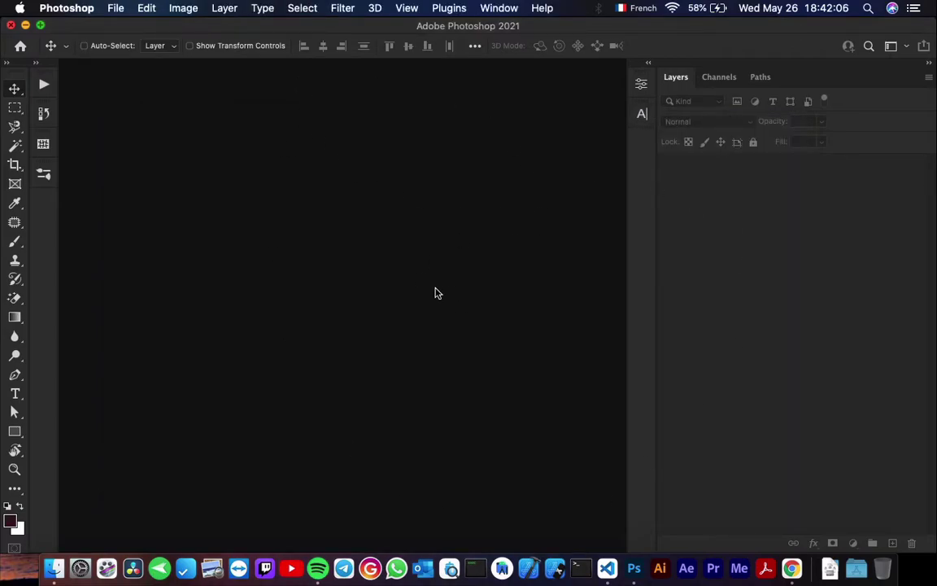
# Step: Start File > Scripts > Browse and bring the Pixel Cube v2.0.1 folder forward
pyautogui.click(118, 7)
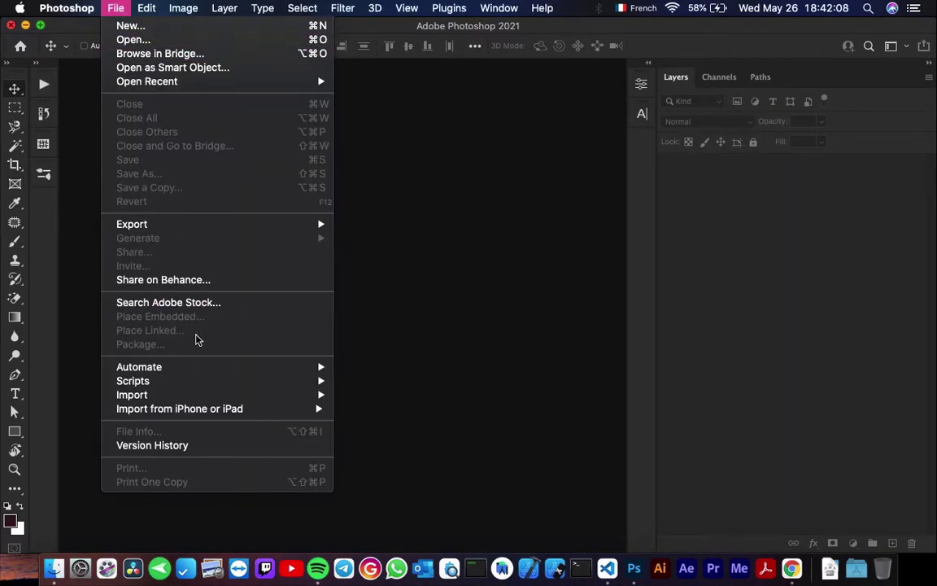
pyautogui.moveTo(133, 381)
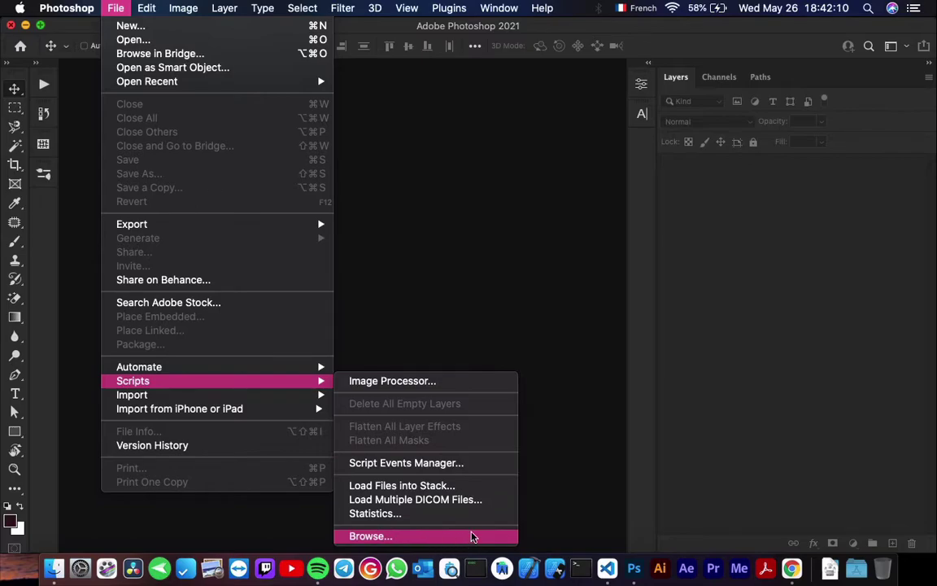
pyautogui.click(471, 536)
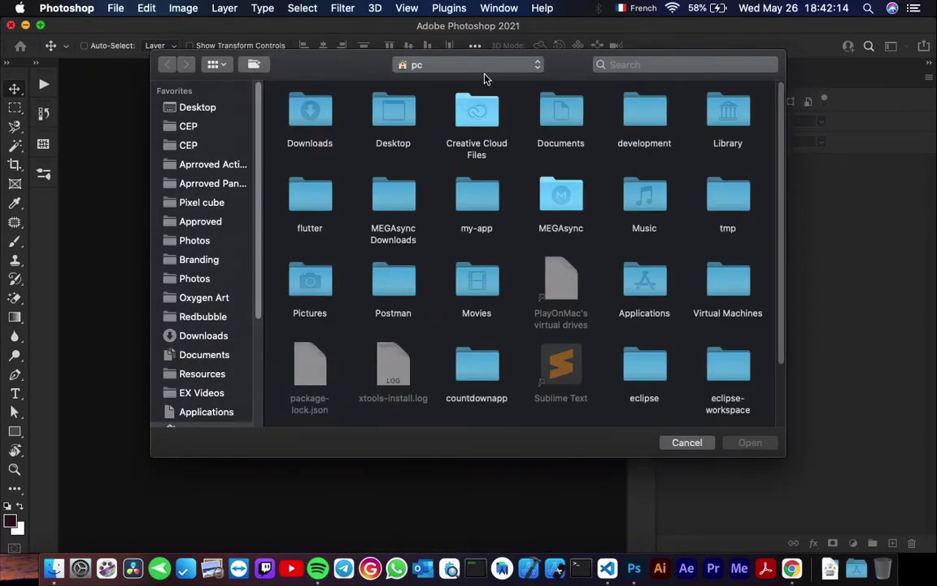
pyautogui.click(480, 67)
pyautogui.click(480, 67)
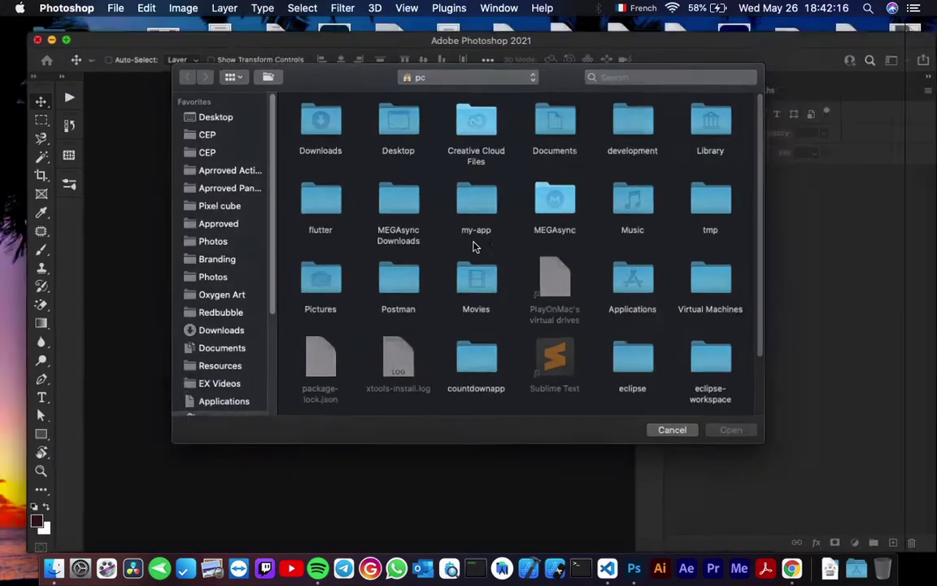
pyautogui.hotkey('ctrl', 'Up')
pyautogui.click(263, 167)
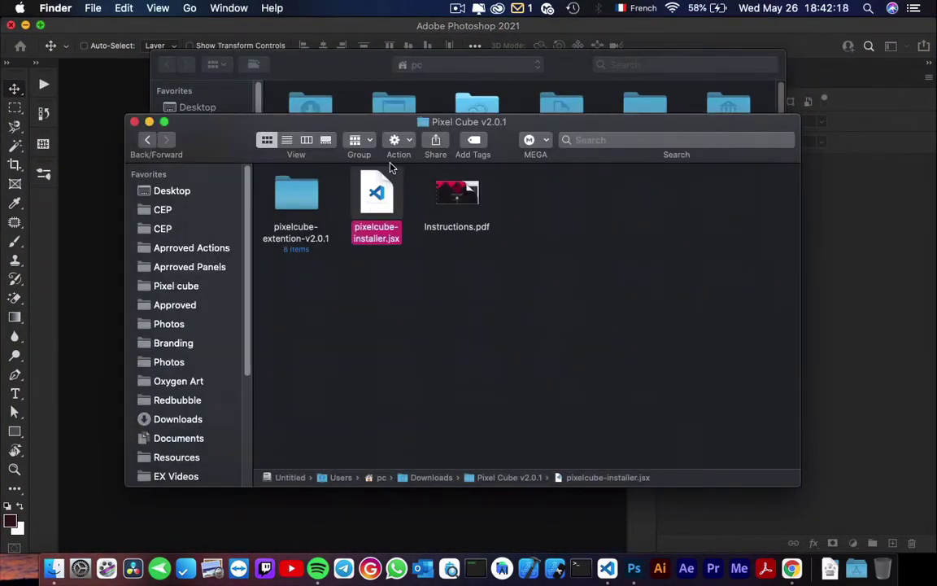
# Step: Select pixelcube-installer.jsx in the Pixel Cube v2.0.1 folder and run it
pyautogui.moveTo(391, 167); pyautogui.dragTo(396, 82)
pyautogui.click(471, 122)
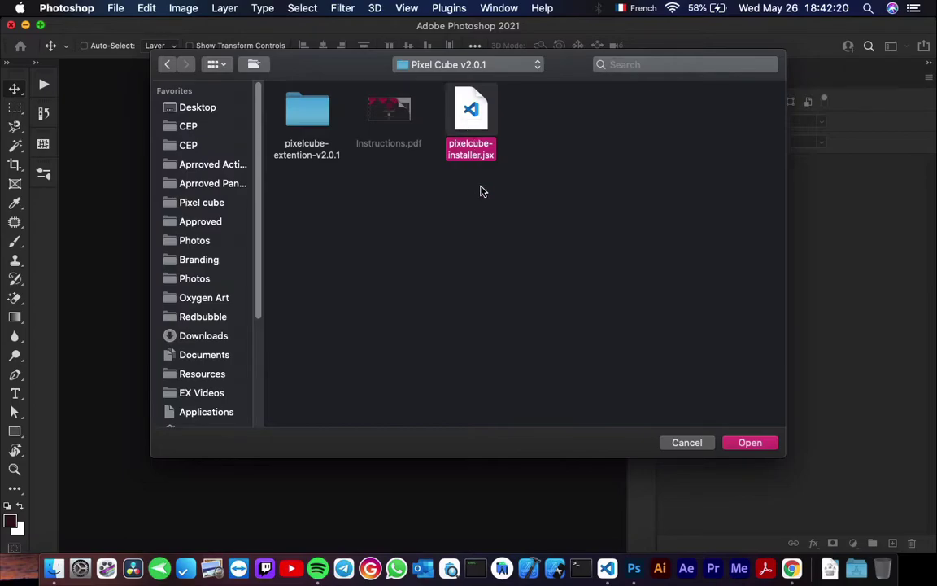
pyautogui.press('space')
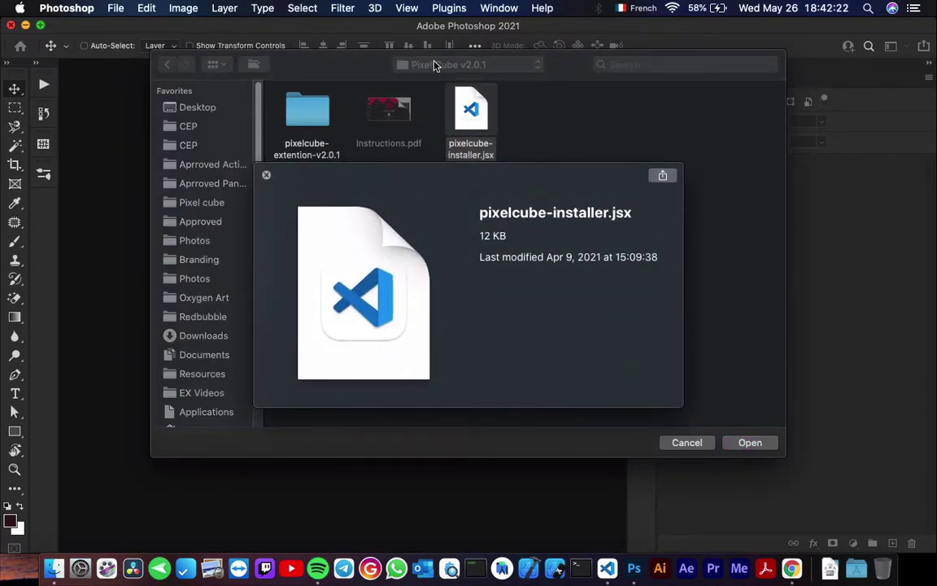
pyautogui.click(439, 65)
pyautogui.click(463, 69)
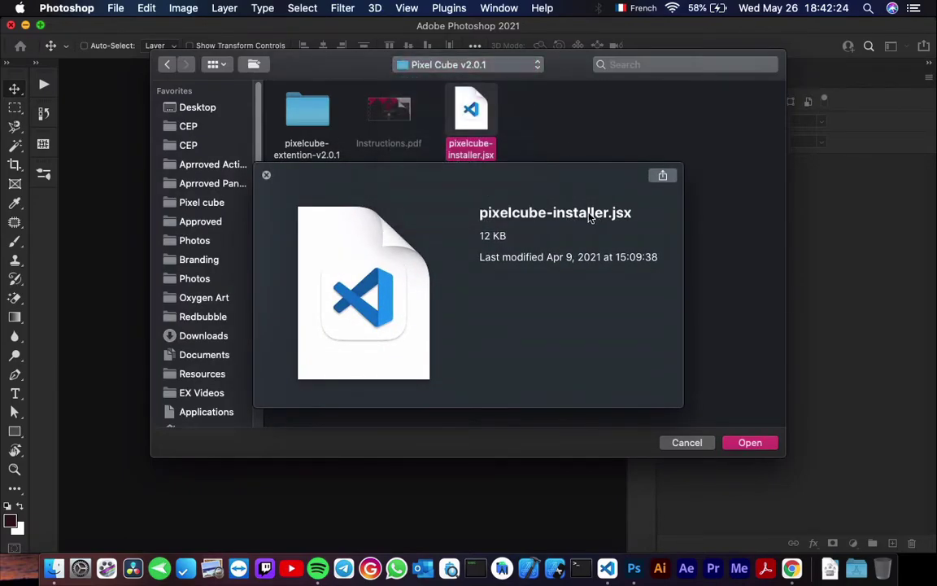
pyautogui.press('space')
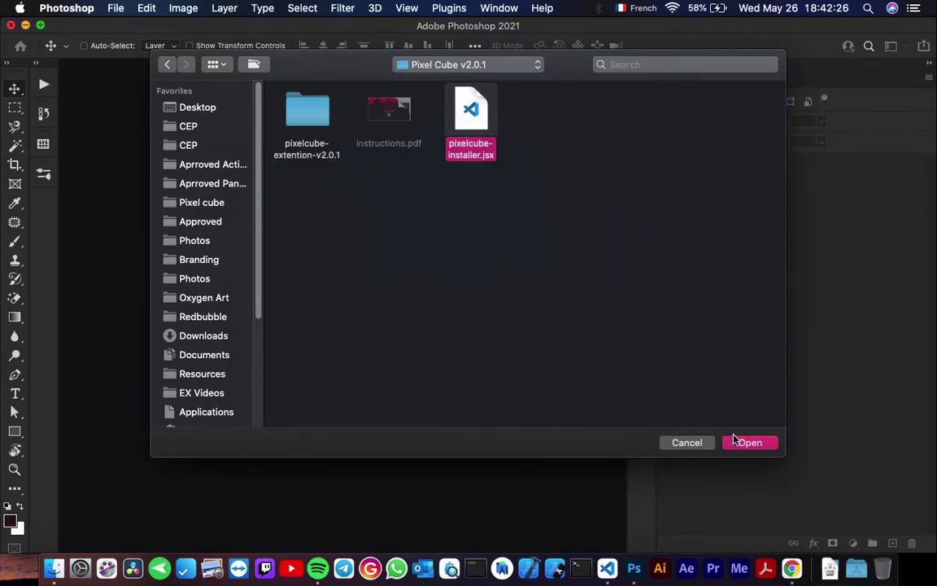
pyautogui.press('Return')
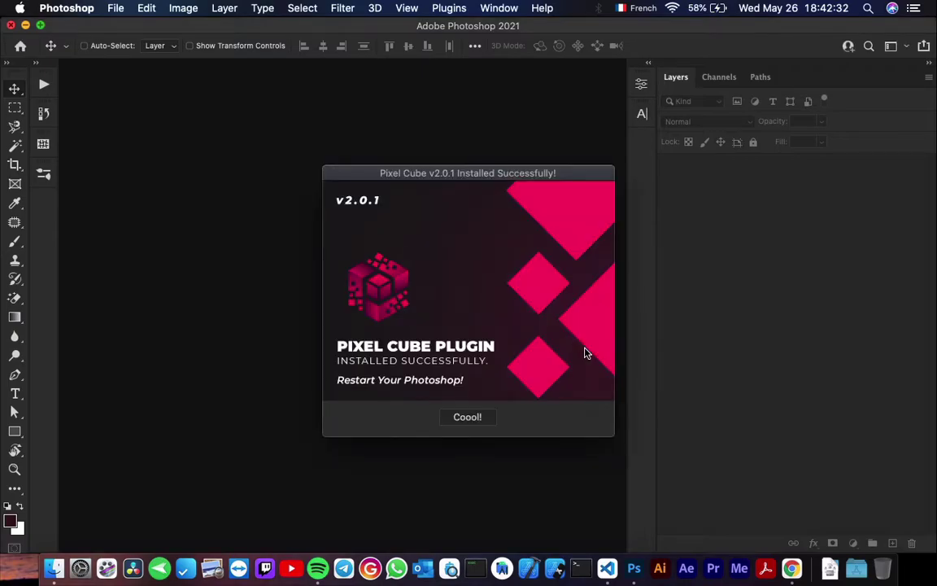
# Step: Dismiss the Pixel Cube installed-successfully notice with Coool! and quit Photoshop
pyautogui.moveTo(409, 180); pyautogui.dragTo(357, 152)
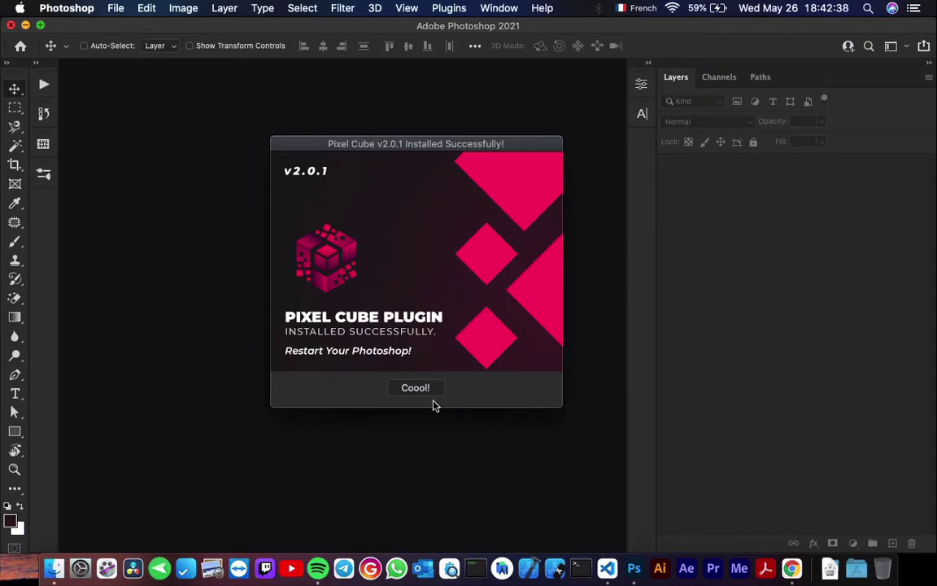
pyautogui.click(415, 388)
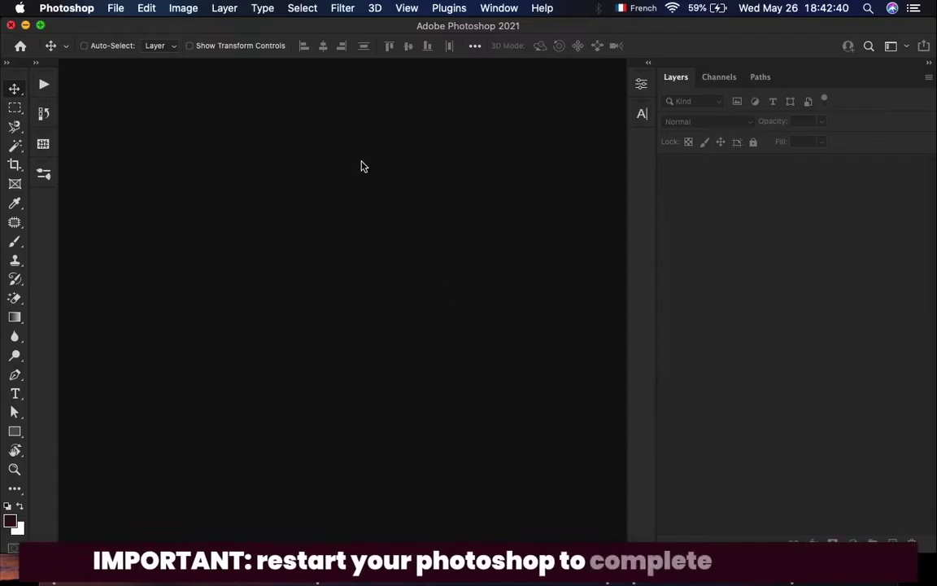
pyautogui.click(67, 9)
pyautogui.click(144, 151)
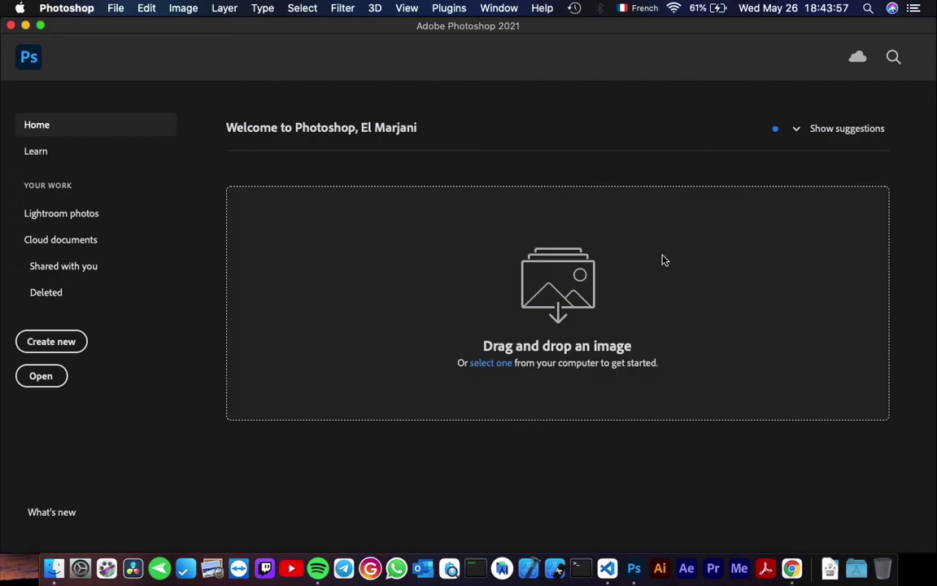
# Step: Open the Pixel Cube v2 panel from Window > Extensions (legacy)
pyautogui.click(499, 7)
pyautogui.moveTo(535, 76)
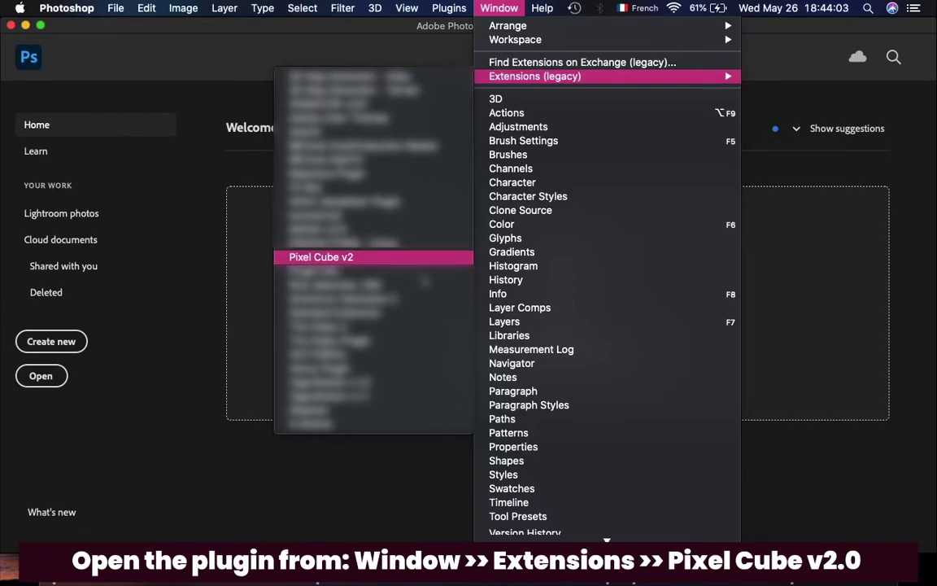
pyautogui.click(403, 262)
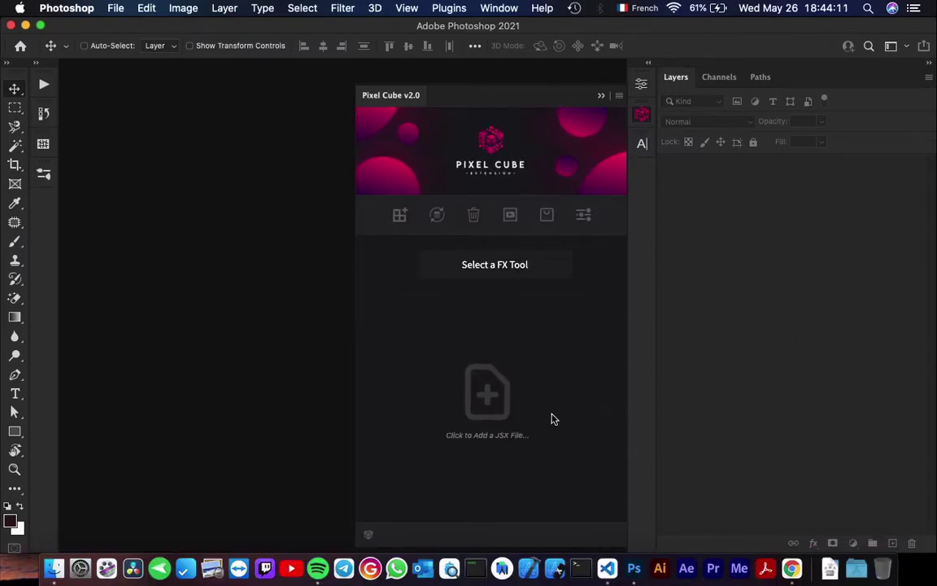
# Step: Enable Save The Plugin State in the Pixel Cube settings and close them
pyautogui.click(586, 217)
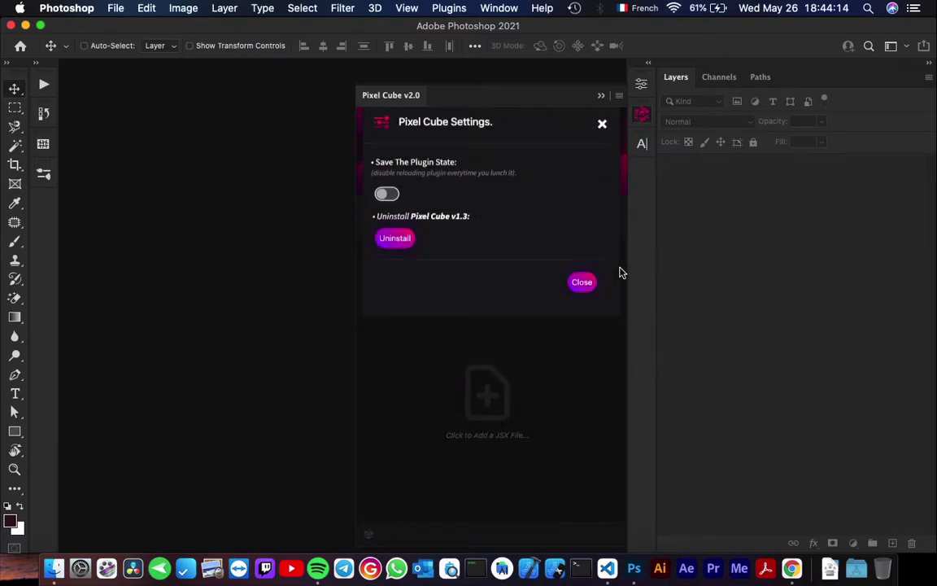
pyautogui.click(389, 207)
pyautogui.click(582, 295)
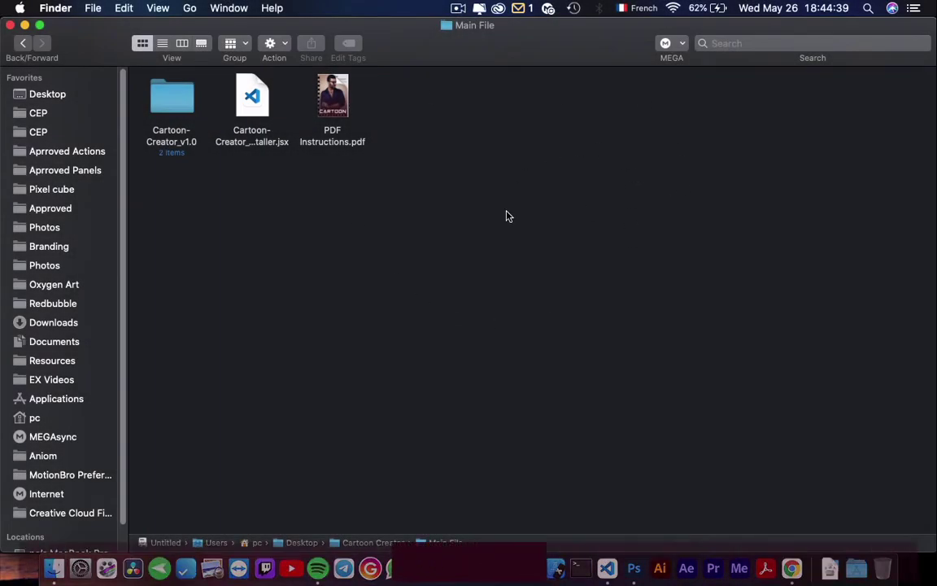
# Step: Quick Look PDF Instructions.pdf and the Cartoon-Creator installer .jsx, then return to Photoshop
pyautogui.click(335, 94)
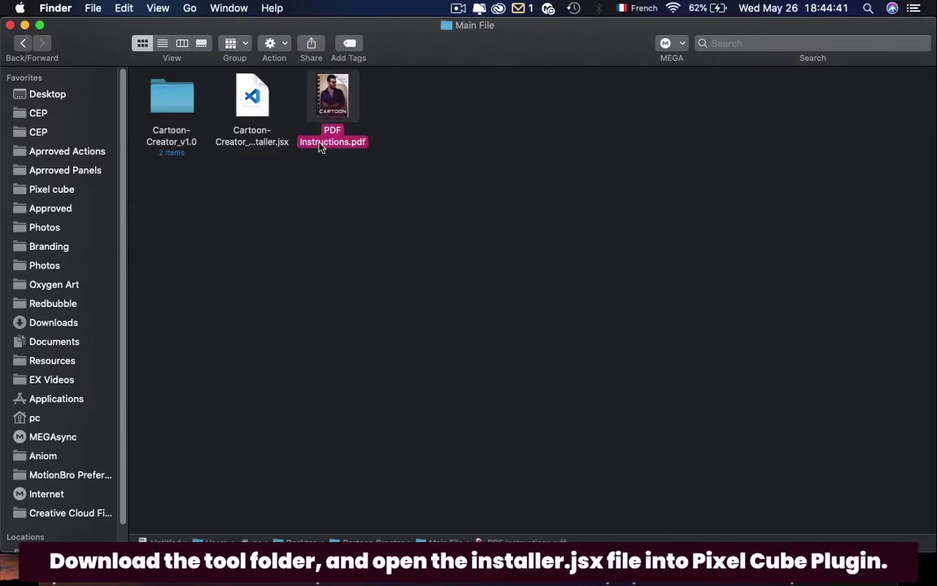
pyautogui.press('space')
pyautogui.press('space')
pyautogui.press('Left')
pyautogui.press('space')
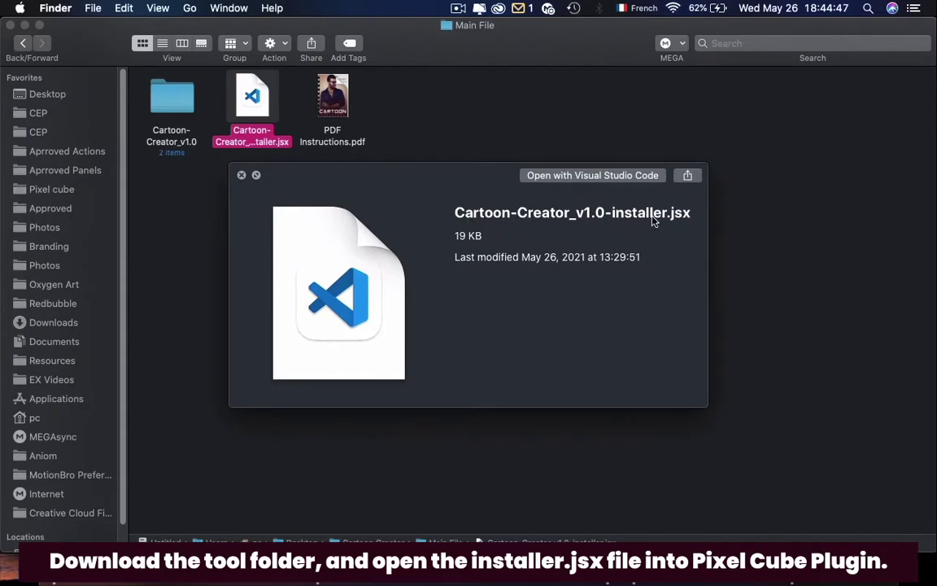
pyautogui.press('space')
pyautogui.click(634, 570)
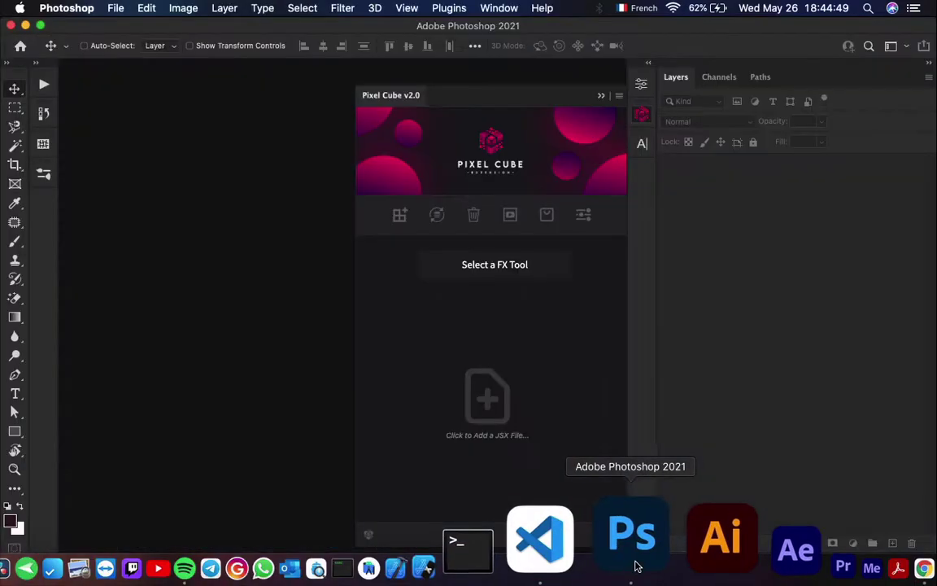
# Step: Reopen the Pixel Cube panel and check its settings, closing them unchanged
pyautogui.click(646, 115)
pyautogui.click(646, 115)
pyautogui.click(579, 212)
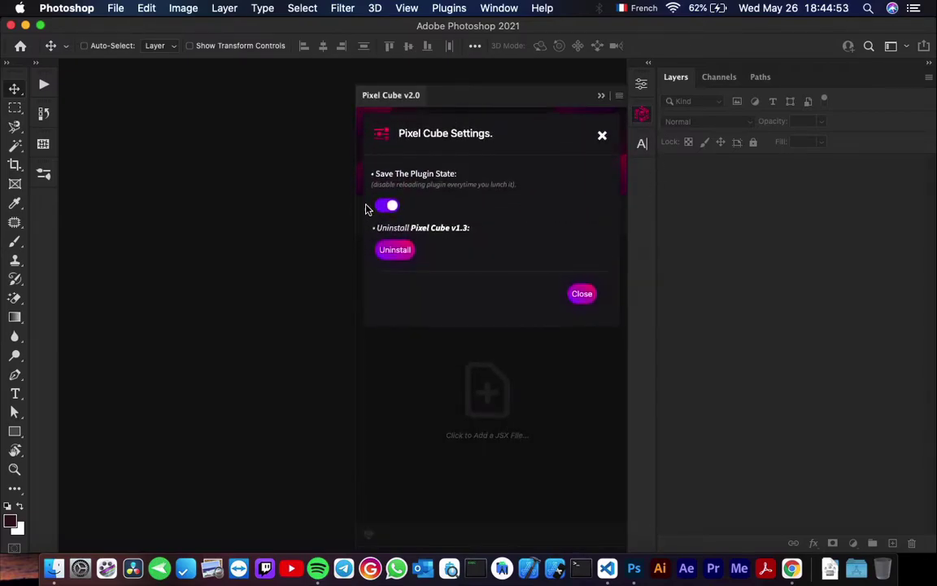
pyautogui.click(580, 290)
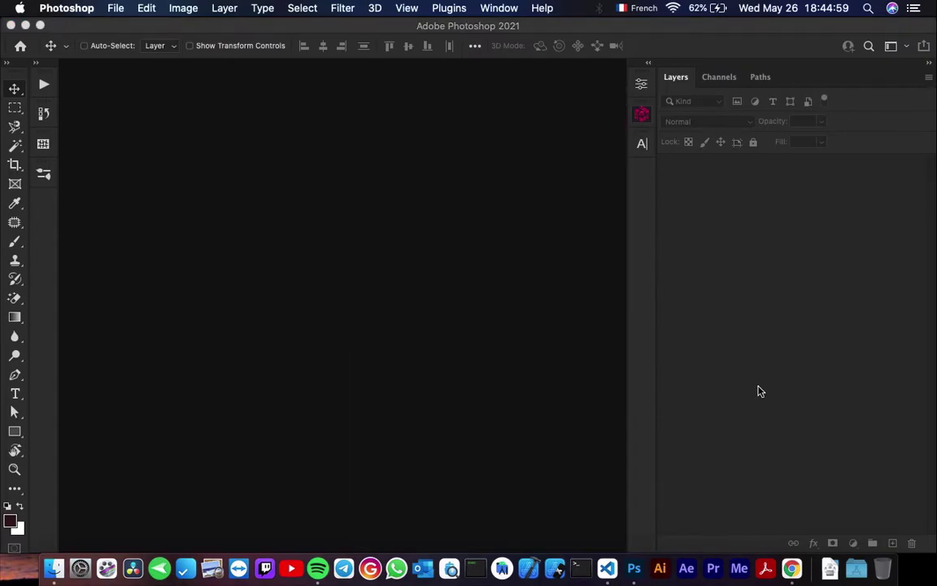
# Step: Choose Cartoon-Creator_v1.0-installer.jsx from Main File and run it
pyautogui.press('super+o')
pyautogui.click(416, 135)
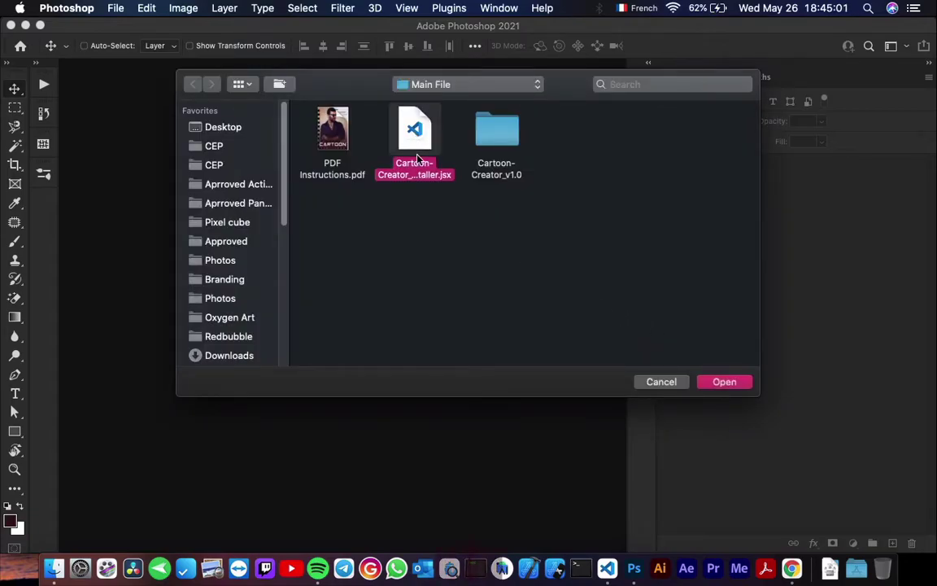
pyautogui.press('space')
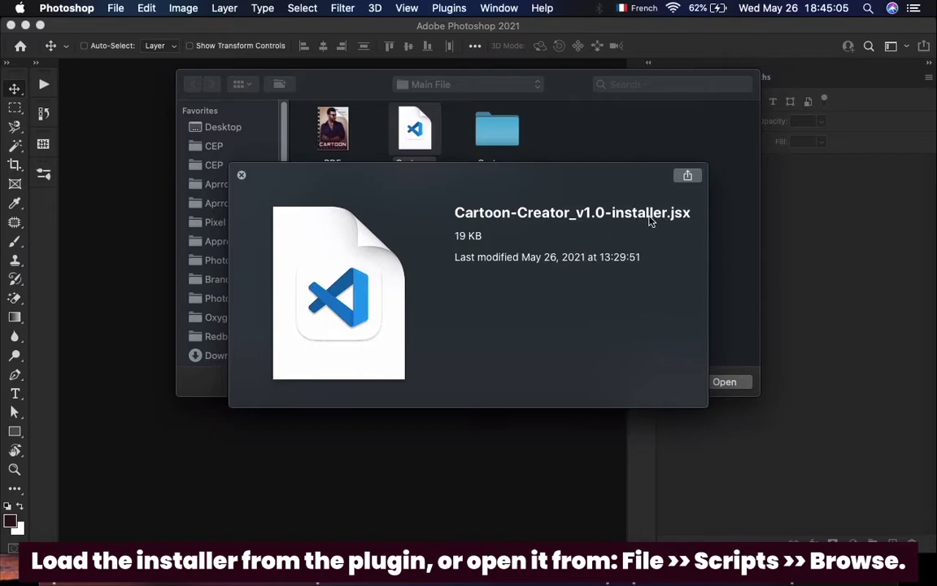
pyautogui.press('space')
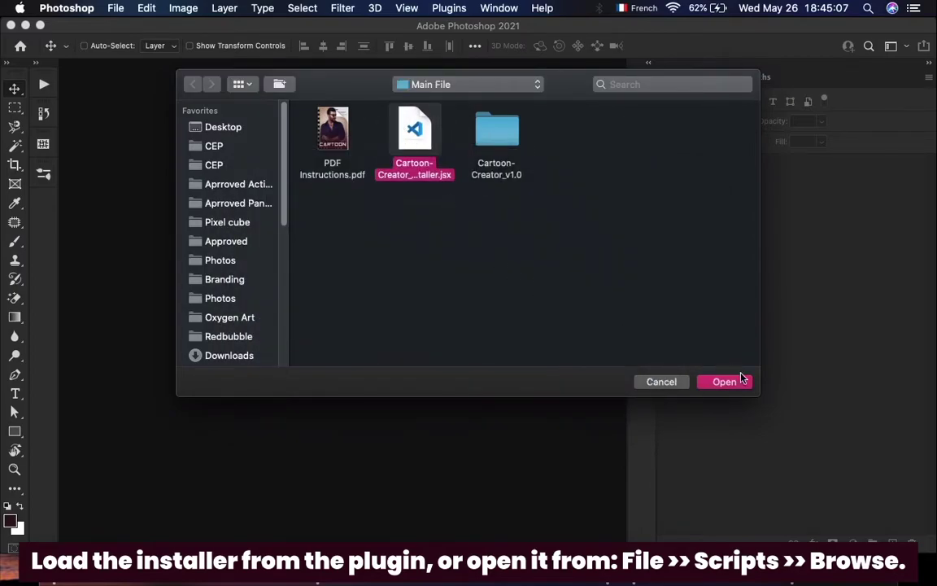
pyautogui.click(726, 383)
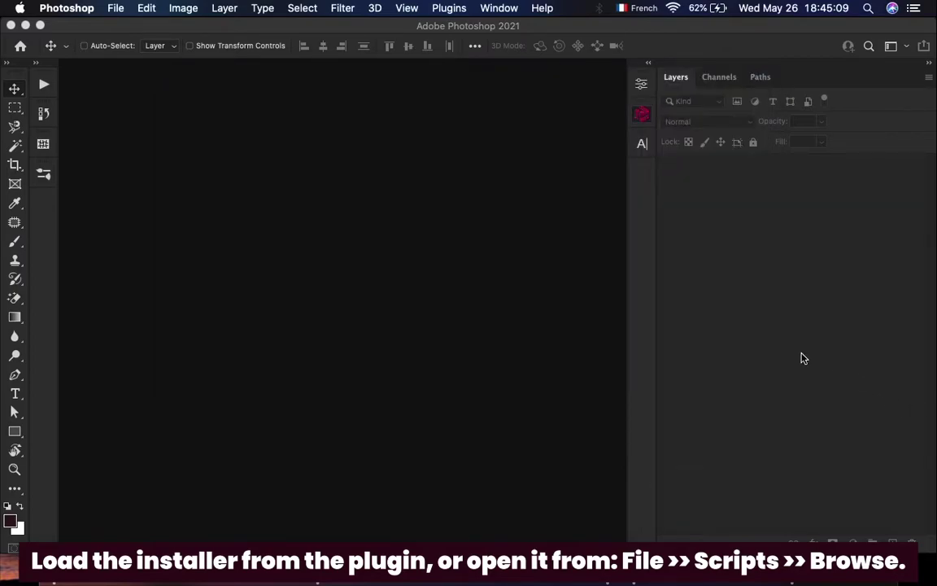
# Step: Acknowledge the Installed successfully confirmation with OK
pyautogui.moveTo(391, 158)
pyautogui.mouseDown()
pyautogui.moveTo(492, 157)
pyautogui.moveTo(422, 174)
pyautogui.moveTo(447, 191)
pyautogui.mouseUp()
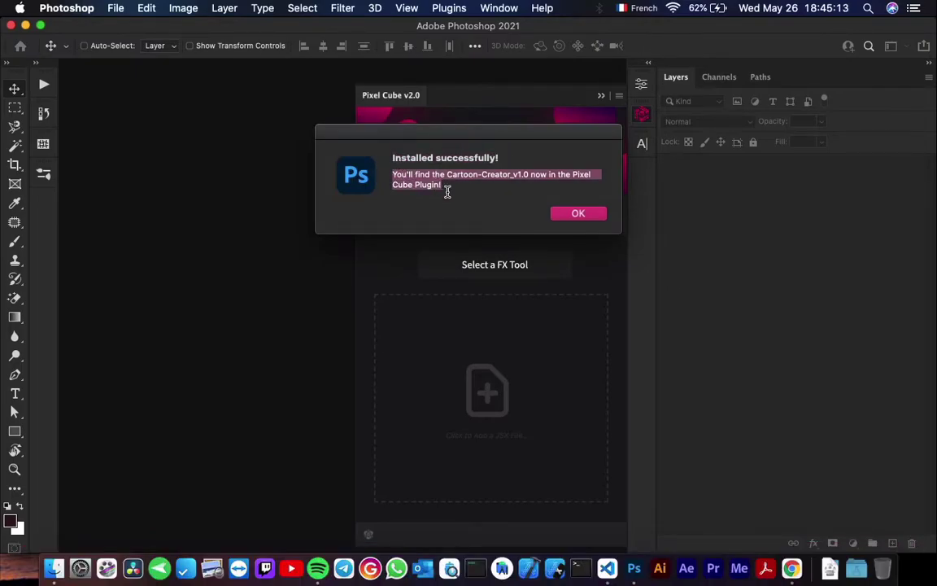
pyautogui.click(534, 178)
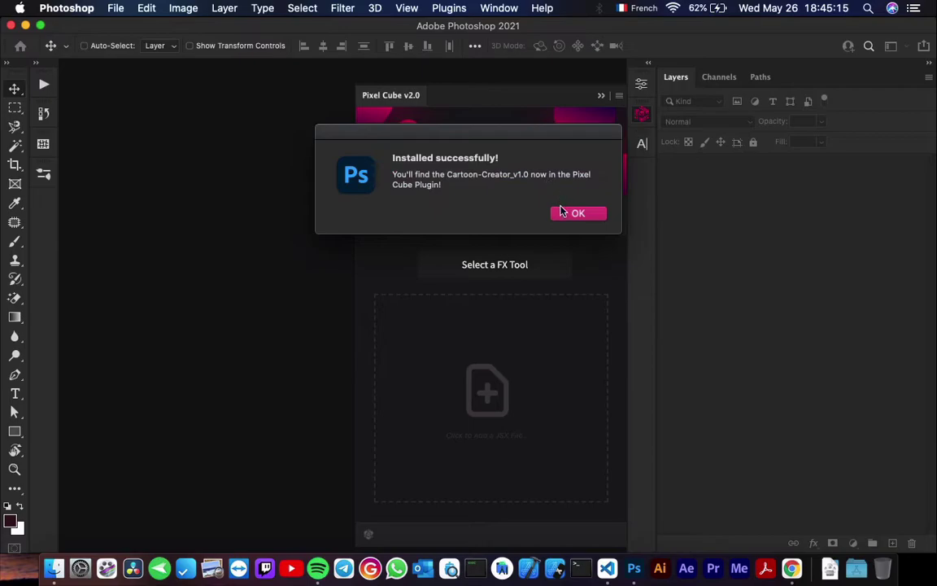
pyautogui.click(573, 214)
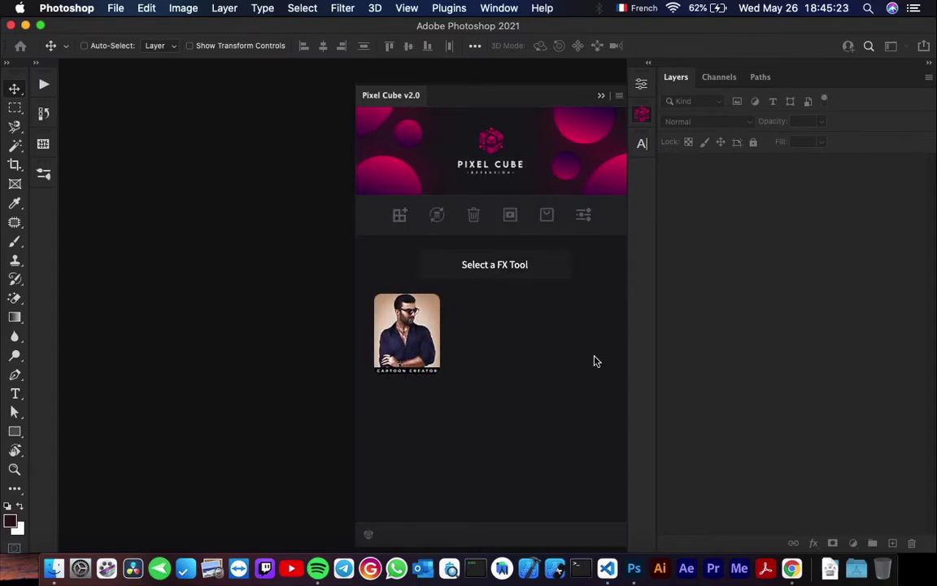
# Step: Delete the Cartoon Creator tool via Pixel Cube's trash icon and confirm the removal
pyautogui.click(475, 217)
pyautogui.click(432, 321)
pyautogui.click(581, 224)
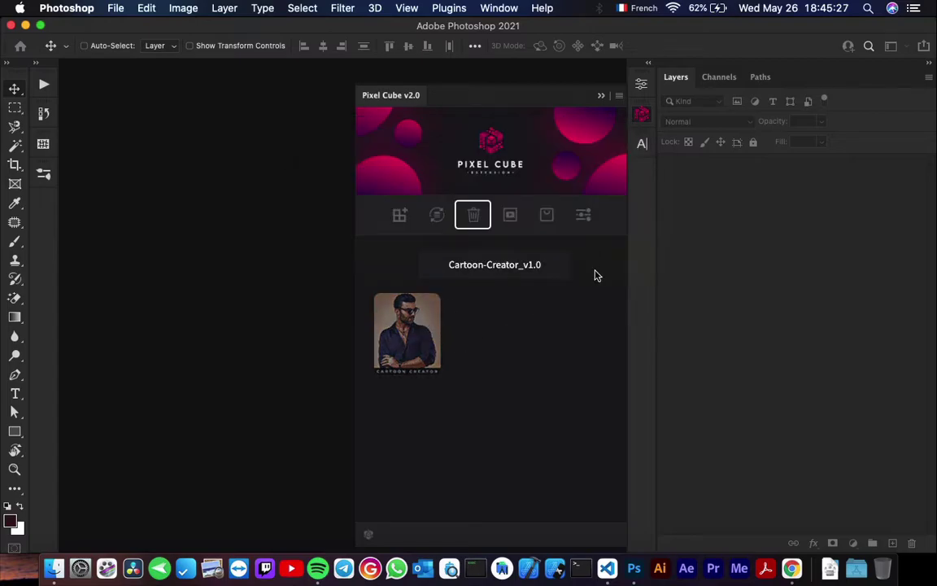
pyautogui.click(587, 218)
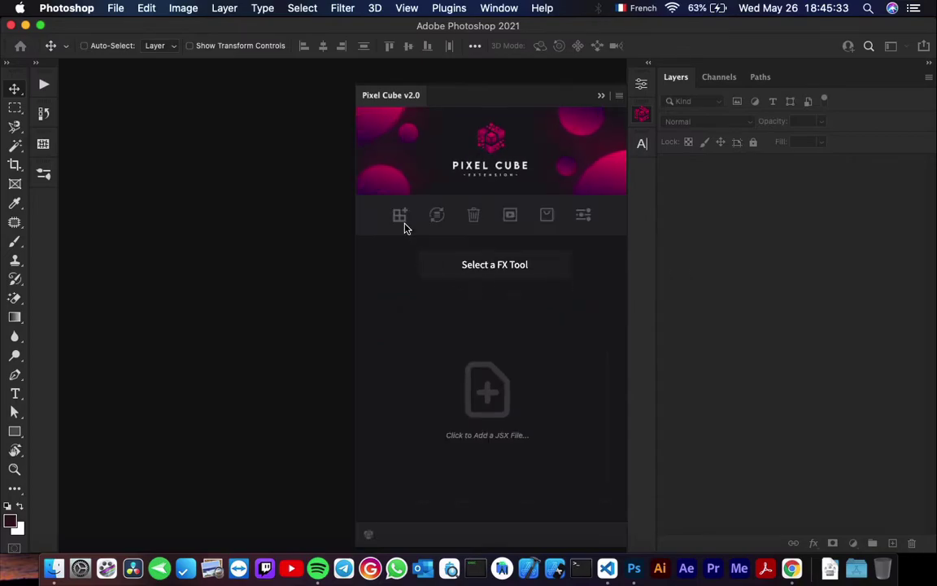
pyautogui.click(401, 217)
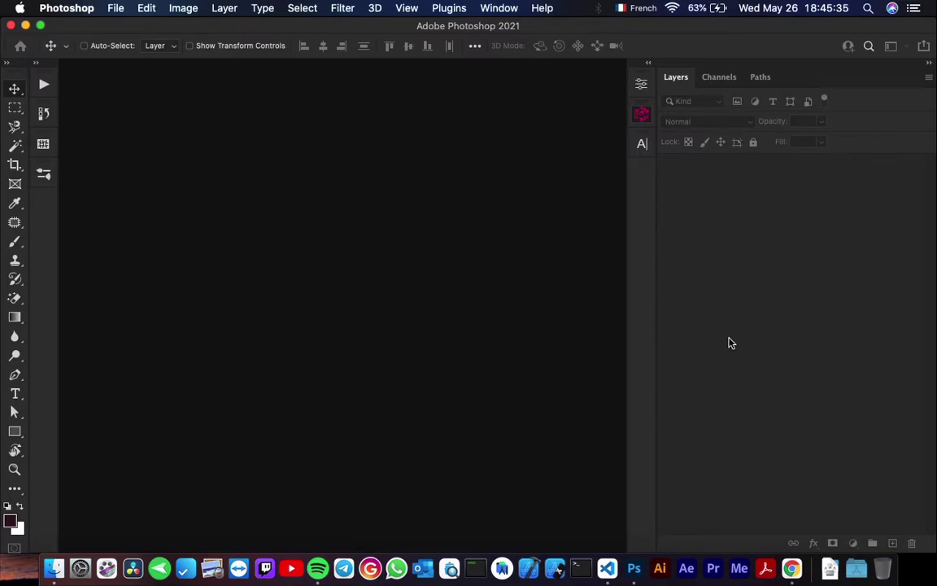
# Step: Load Cartoon-Creator_v1.0-installer.jsx into the Pixel Cube panel, then go to File > Scripts
pyautogui.click(415, 132)
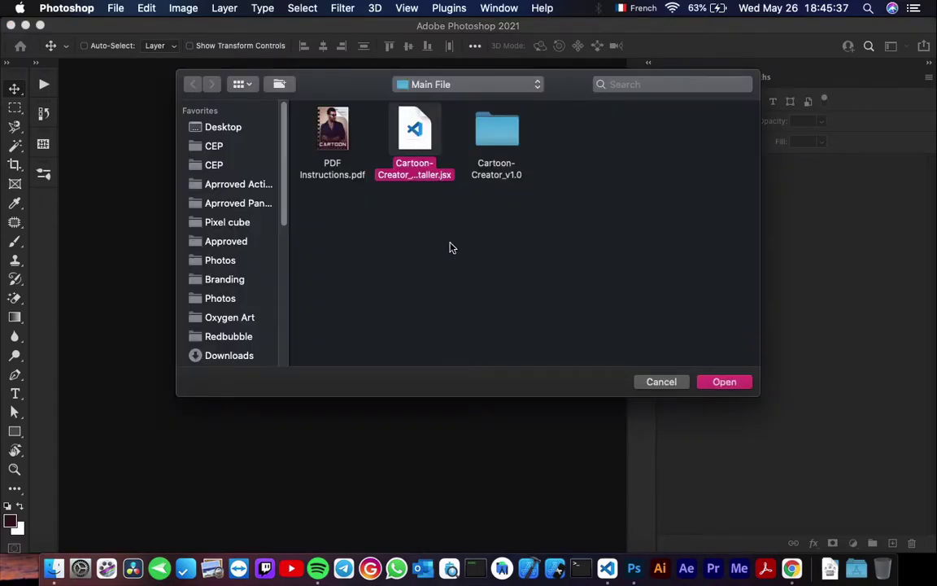
pyautogui.click(723, 382)
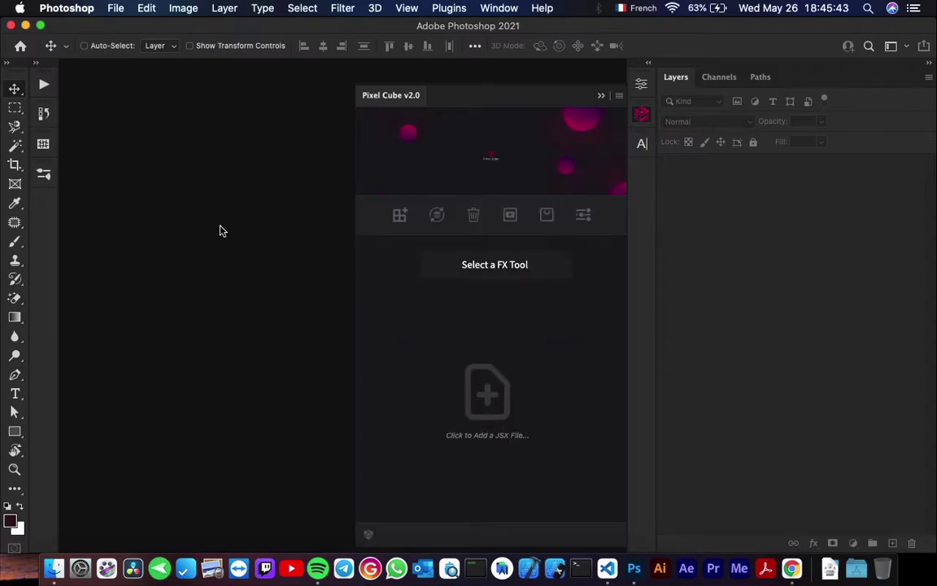
pyautogui.click(115, 9)
pyautogui.moveTo(133, 380)
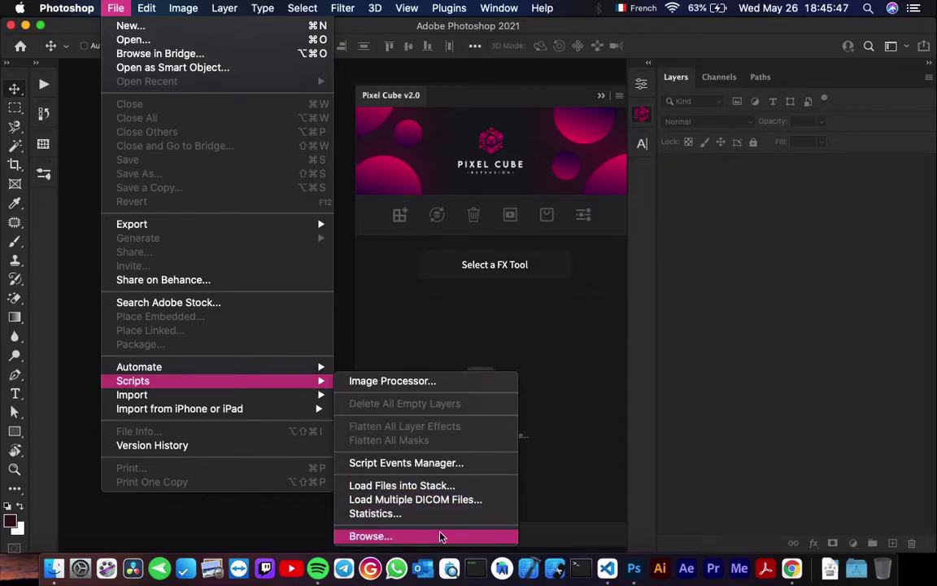
# Step: Run the Cartoon-Creator installer .jsx through Scripts > Browse, dragging it in from Finder
pyautogui.click(440, 536)
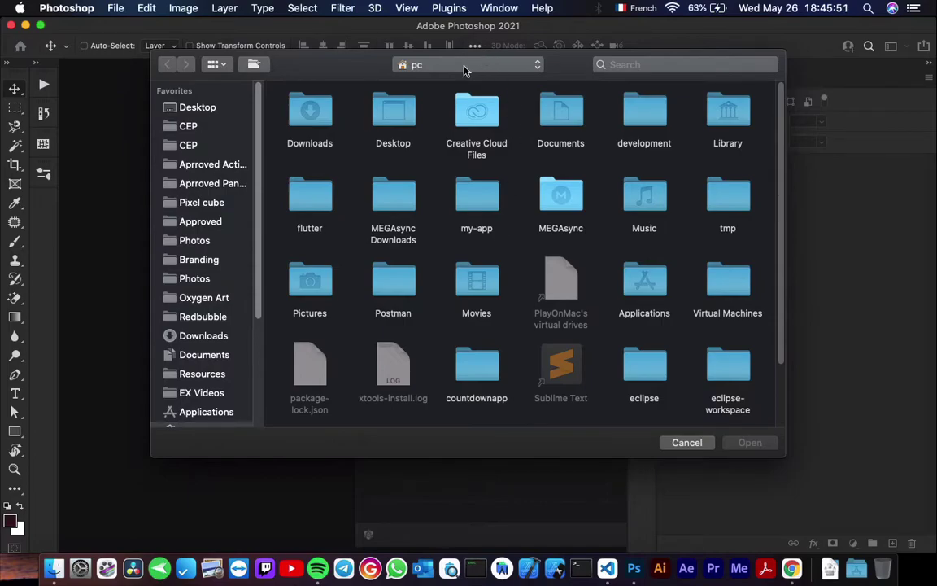
pyautogui.click(459, 68)
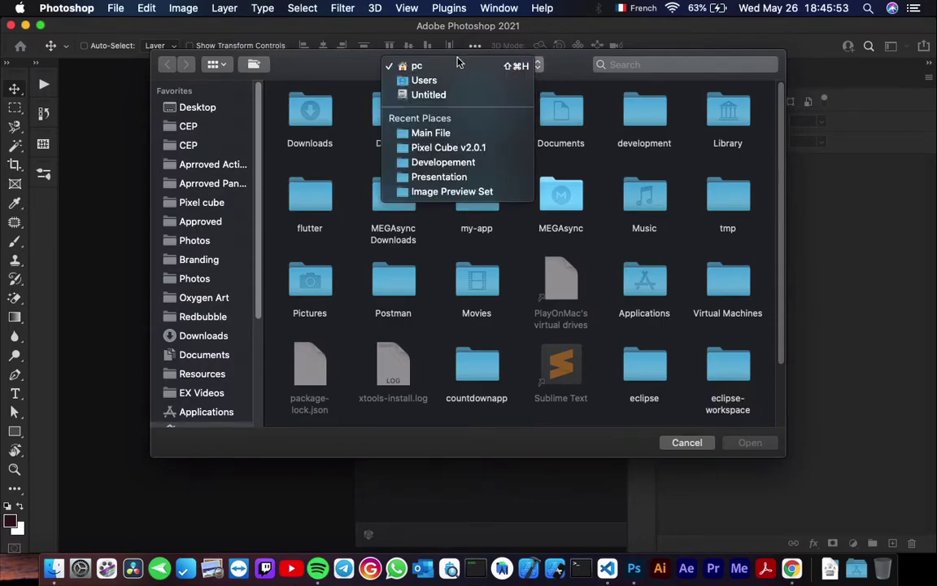
pyautogui.hotkey('ctrl', 'Up')
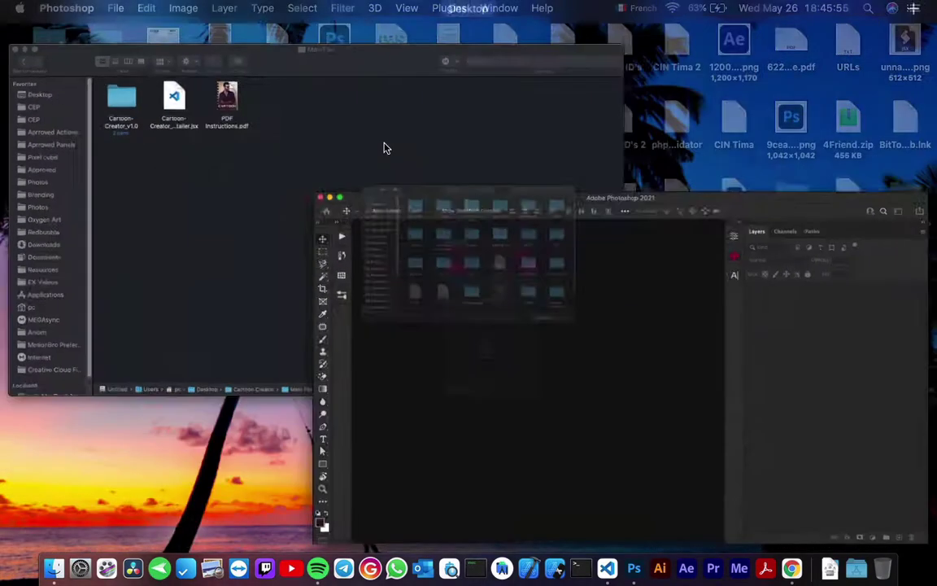
pyautogui.click(224, 176)
pyautogui.moveTo(262, 102)
pyautogui.mouseDown()
pyautogui.moveTo(453, 189)
pyautogui.moveTo(483, 260)
pyautogui.mouseUp()
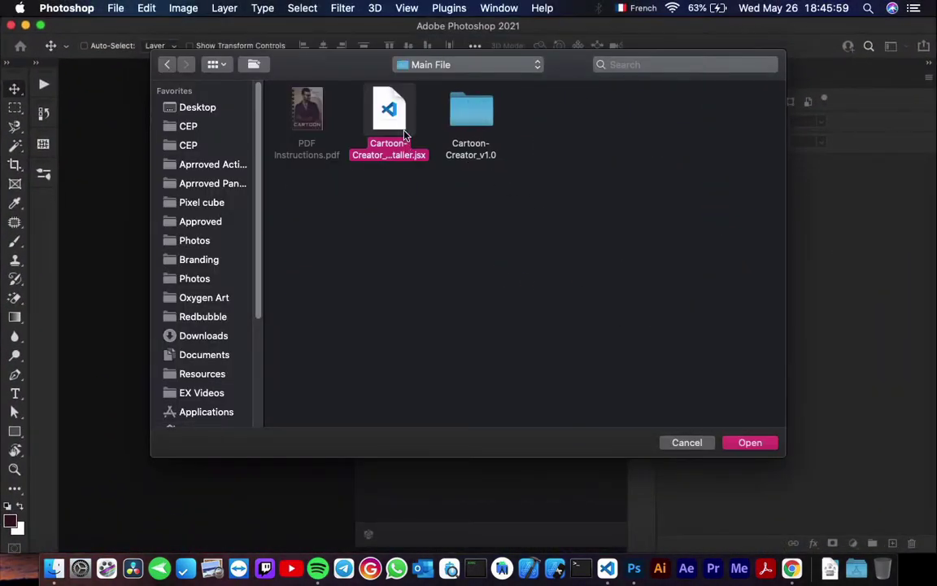
pyautogui.click(427, 65)
pyautogui.click(415, 65)
pyautogui.press('space')
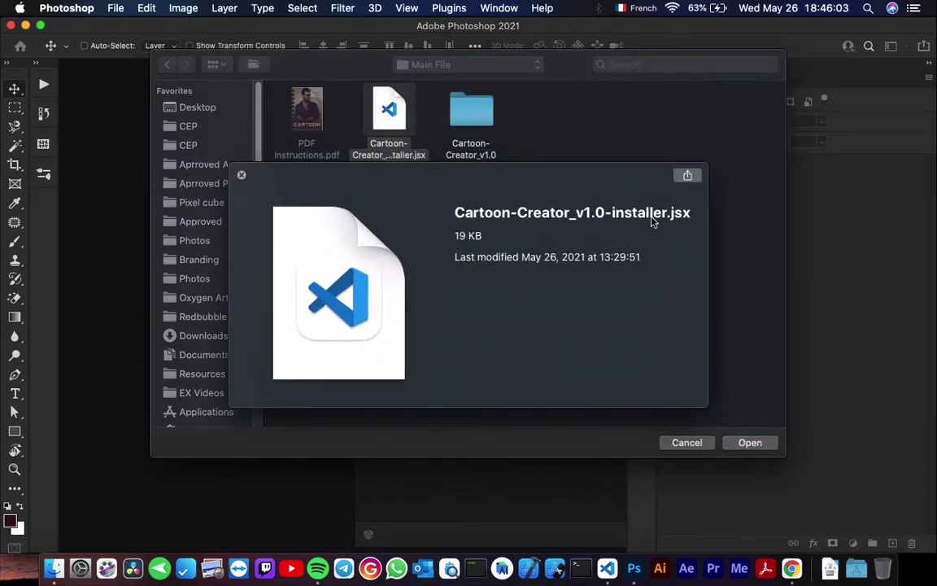
pyautogui.press('space')
pyautogui.click(765, 446)
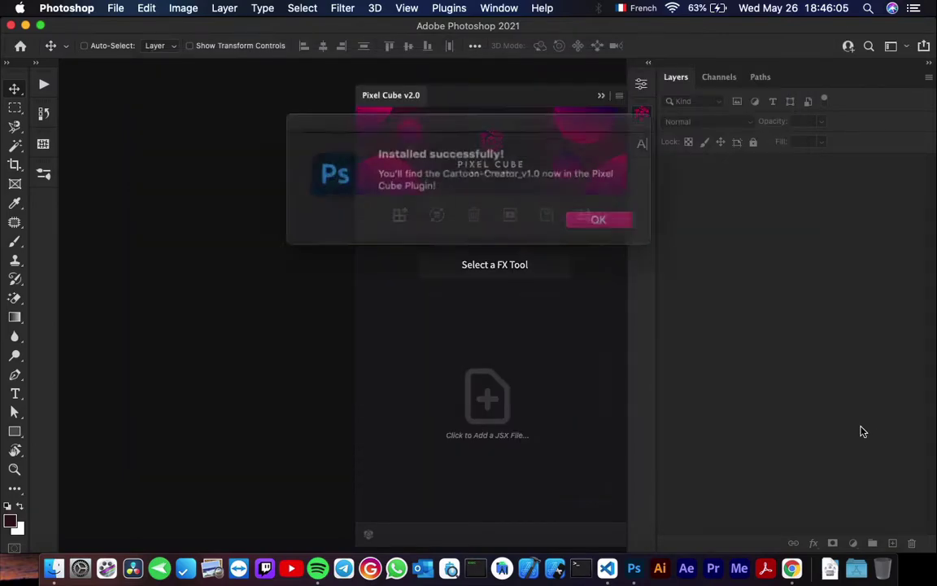
# Step: Confirm the installation and reload Pixel Cube so the Cartoon Creator tool appears
pyautogui.click(580, 214)
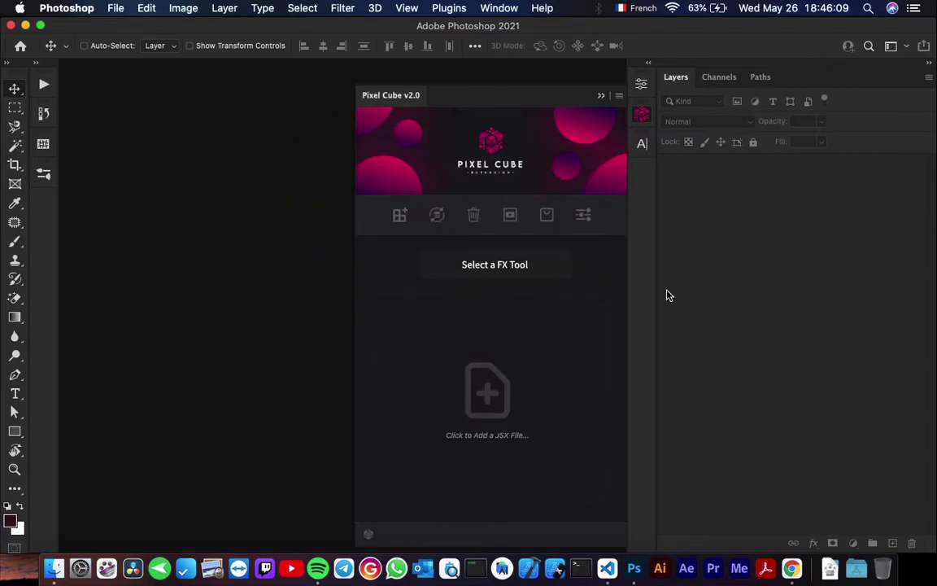
pyautogui.click(438, 217)
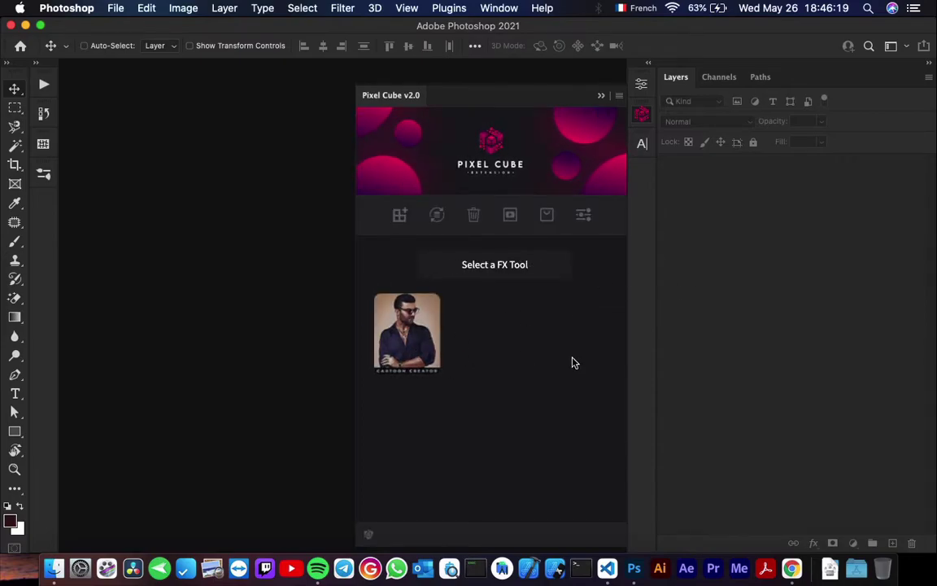
pyautogui.click(407, 332)
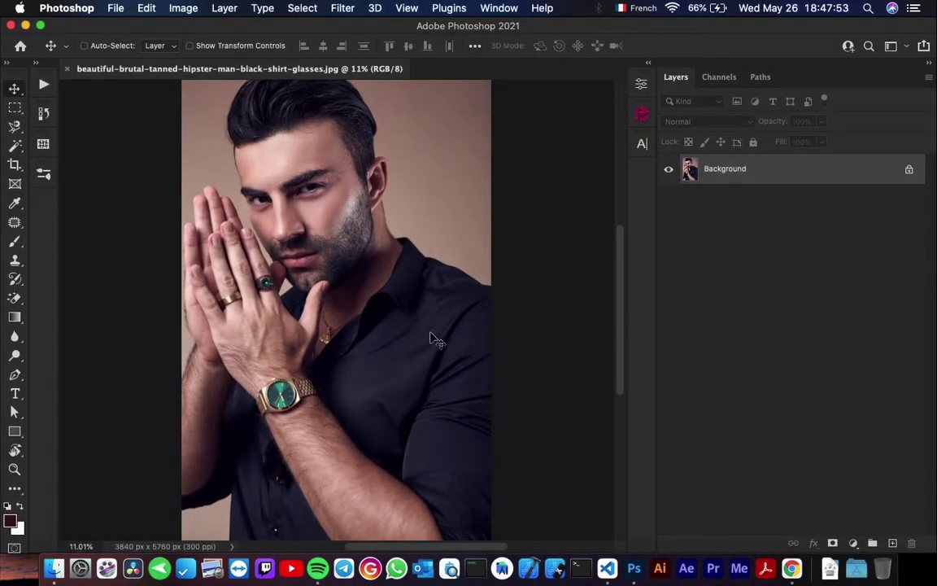
# Step: Zoom the portrait out to 11% and expand the Pixel Cube v2.0 panel's FX tool list
pyautogui.scroll(1, 407, 227)
pyautogui.scroll(2, 407, 227)
pyautogui.scroll(-2, 399, 236)
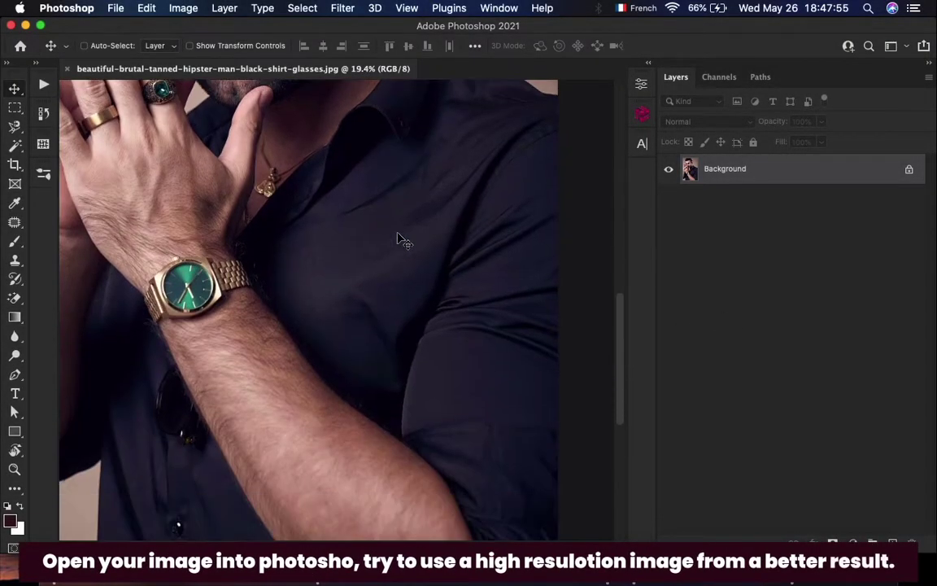
pyautogui.scroll(-2, 399, 236)
pyautogui.scroll(-1, 399, 238)
pyautogui.hscroll(-4, 400, 241)
pyautogui.scroll(5, 398, 240)
pyautogui.hscroll(2, 399, 239)
pyautogui.hscroll(1, 398, 240)
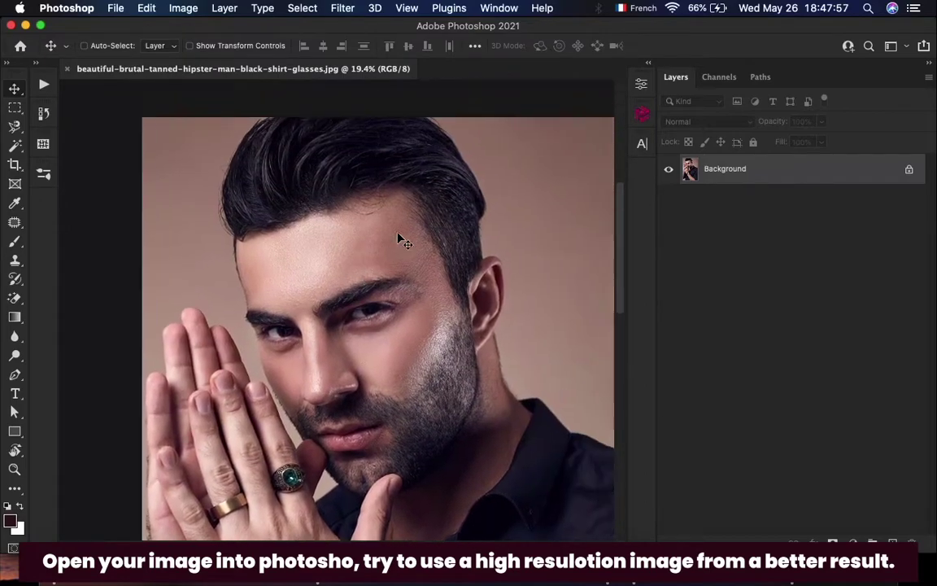
pyautogui.hscroll(1, 399, 239)
pyautogui.scroll(-3, 398, 239)
pyautogui.scroll(-5, 399, 239)
pyautogui.hscroll(2, 399, 239)
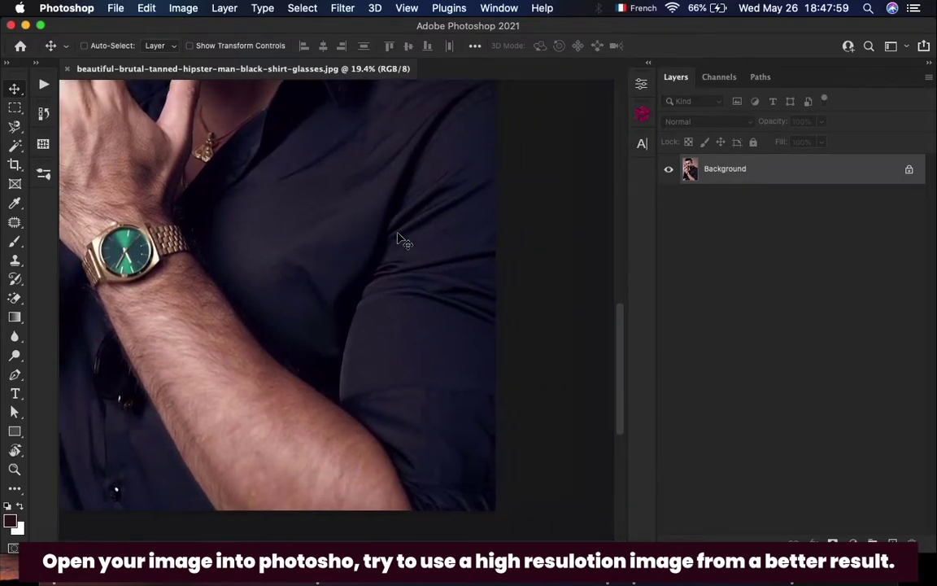
pyautogui.scroll(2, 399, 239)
pyautogui.scroll(1, 399, 239)
pyautogui.hscroll(-1, 398, 239)
pyautogui.scroll(-3, 399, 240)
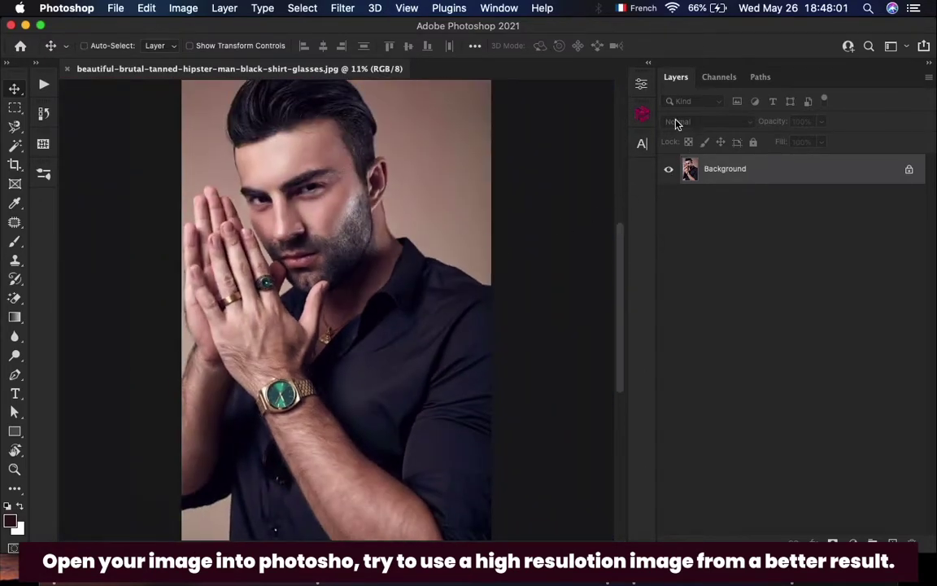
pyautogui.click(642, 114)
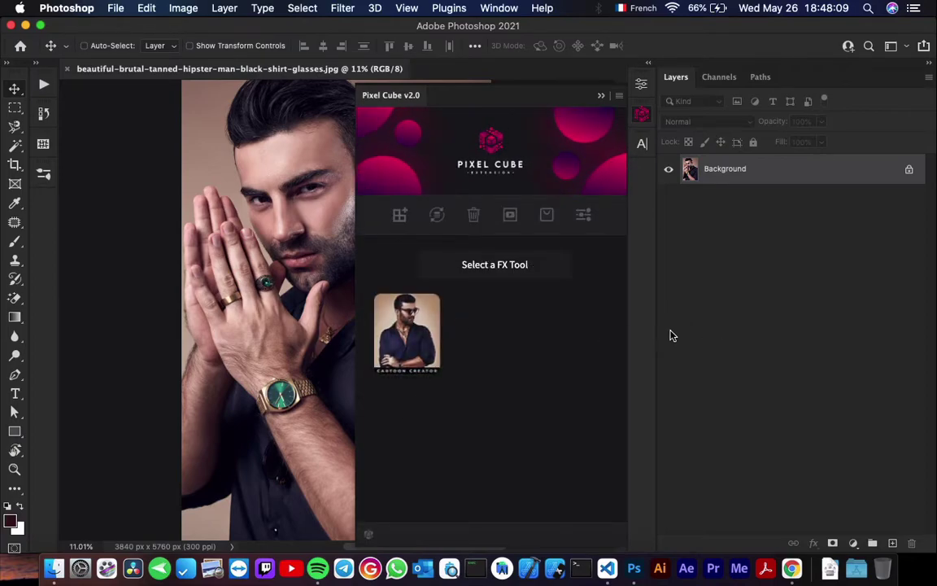
# Step: Pick Cartoon Creator and resize the image to 3500 px high (2333 × 3500 px)
pyautogui.click(432, 336)
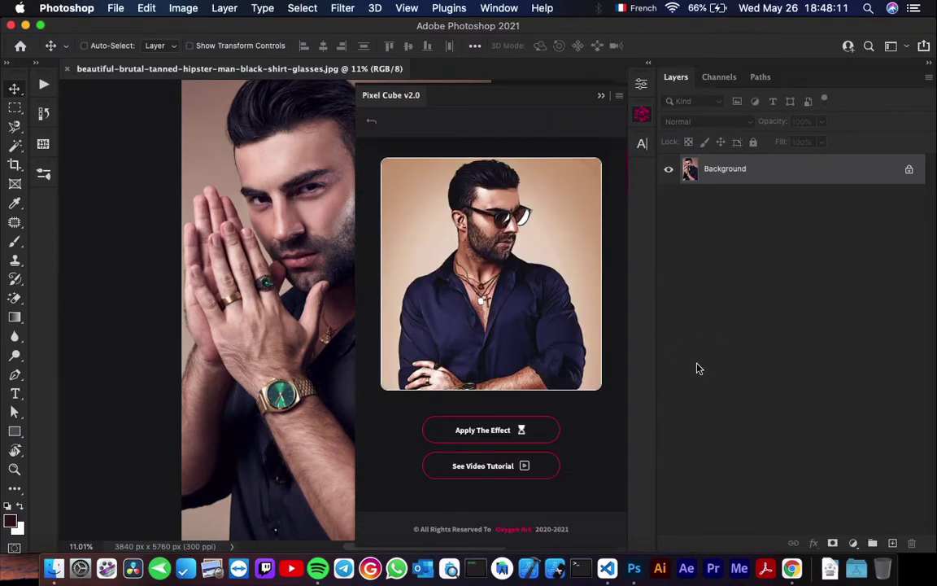
pyautogui.click(183, 8)
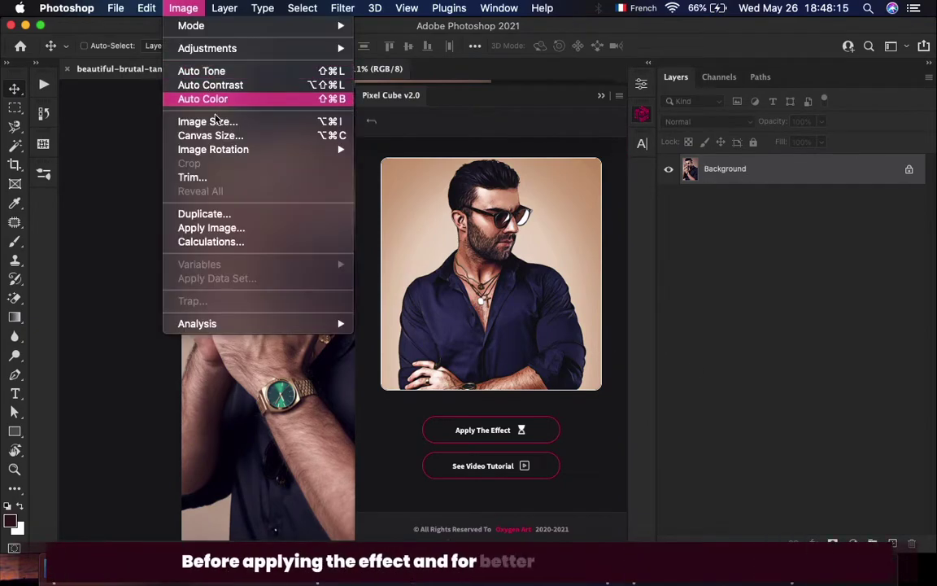
pyautogui.click(205, 121)
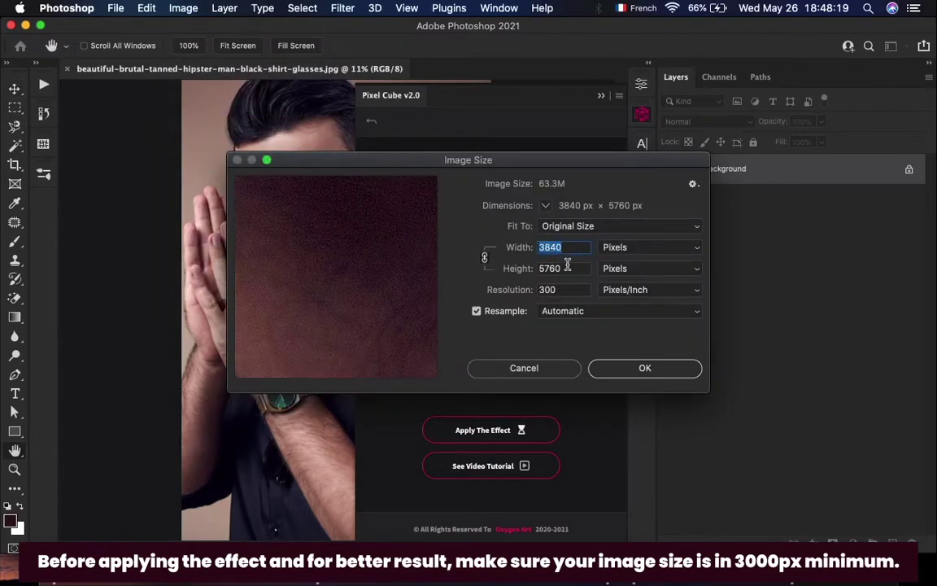
pyautogui.press('Tab')
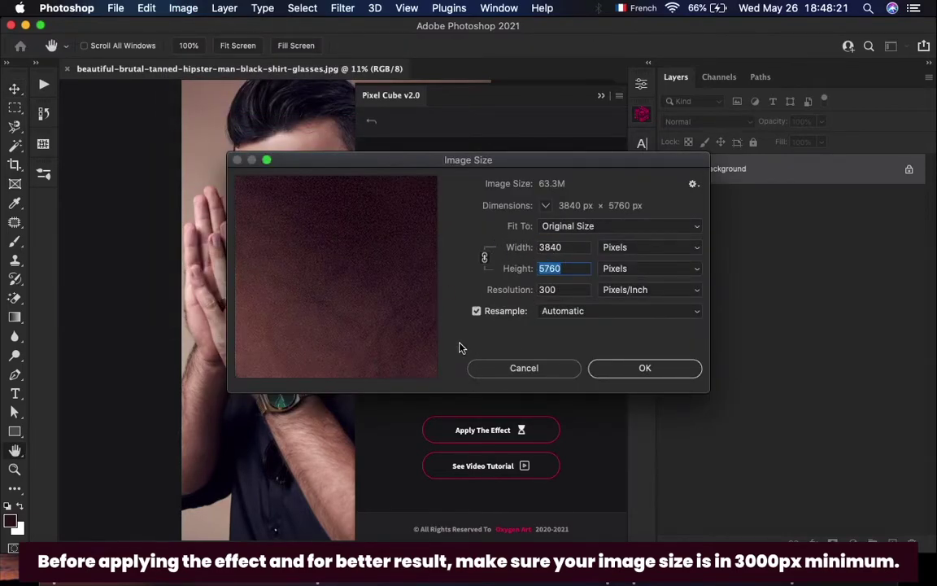
pyautogui.write('3500')
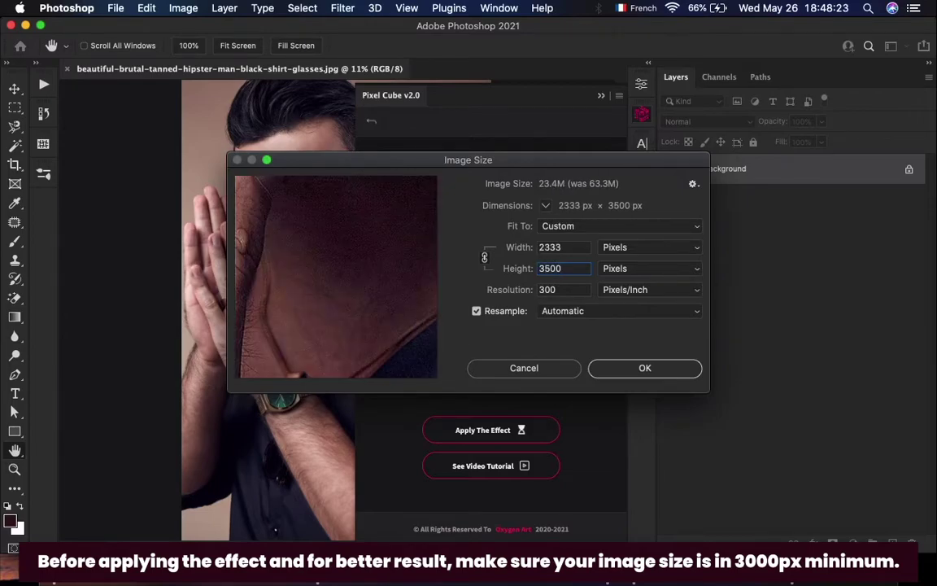
pyautogui.click(643, 368)
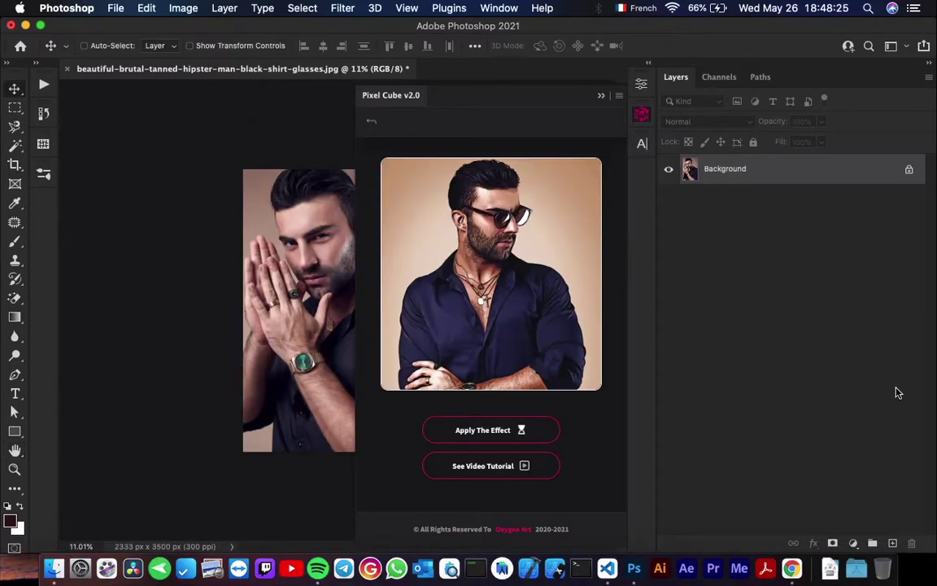
# Step: Apply the Cartoon Creator effect to the portrait
pyautogui.scroll(3, 249, 288)
pyautogui.scroll(3, 268, 260)
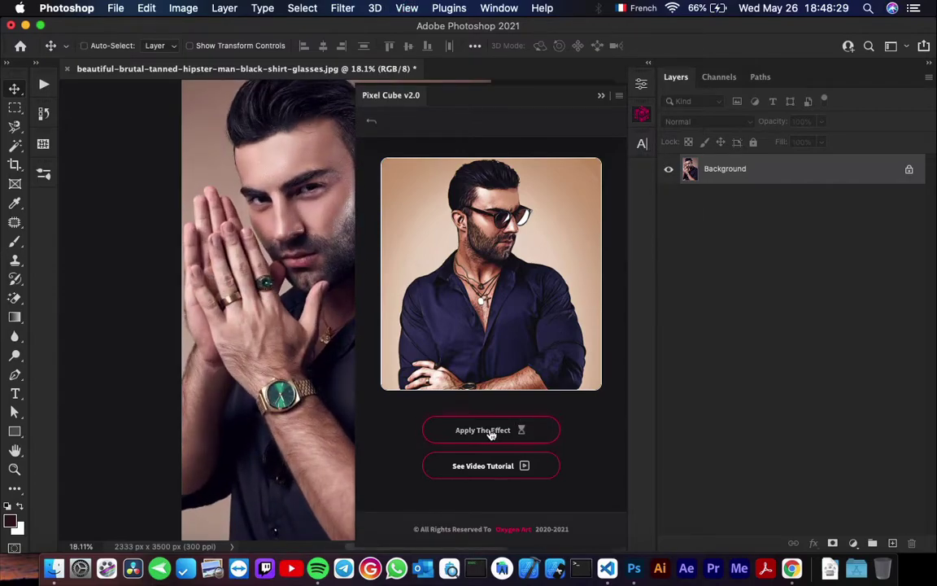
pyautogui.click(500, 432)
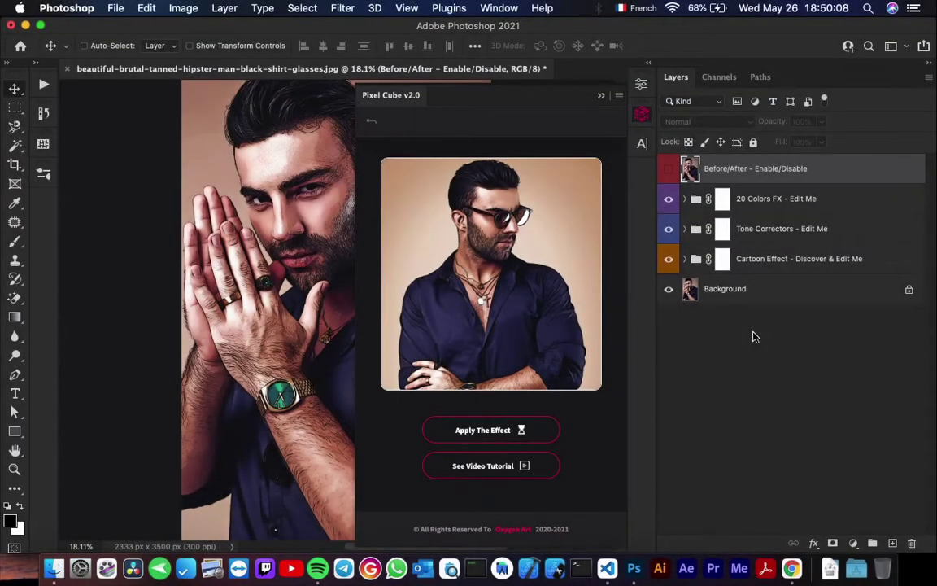
# Step: Collapse the Pixel Cube panel and zoom in to inspect the cartoon details
pyautogui.click(601, 95)
pyautogui.scroll(3, 288, 161)
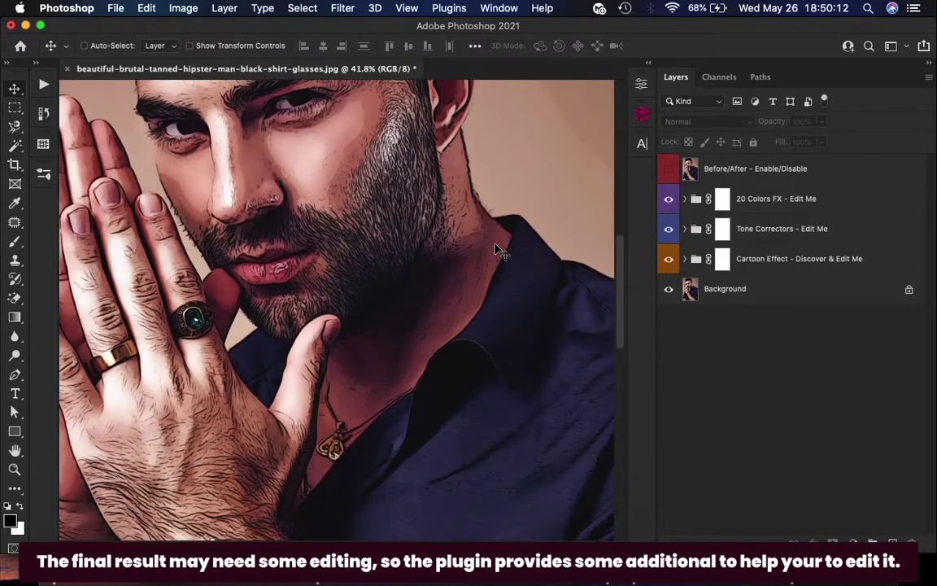
pyautogui.scroll(-5, 500, 252)
pyautogui.scroll(-3, 500, 252)
pyautogui.scroll(5, 500, 252)
pyautogui.scroll(8, 500, 252)
pyautogui.hscroll(3, 500, 252)
pyautogui.hscroll(-2, 500, 252)
pyautogui.scroll(-3, 500, 252)
pyautogui.scroll(-6, 500, 253)
pyautogui.scroll(-6, 499, 252)
pyautogui.scroll(1, 500, 252)
pyautogui.scroll(-2, 499, 253)
pyautogui.hscroll(2, 500, 252)
# Step: Check which layers lie under the watch, then fit the whole image on screen with Cmd+0
pyautogui.rightClick(493, 181)
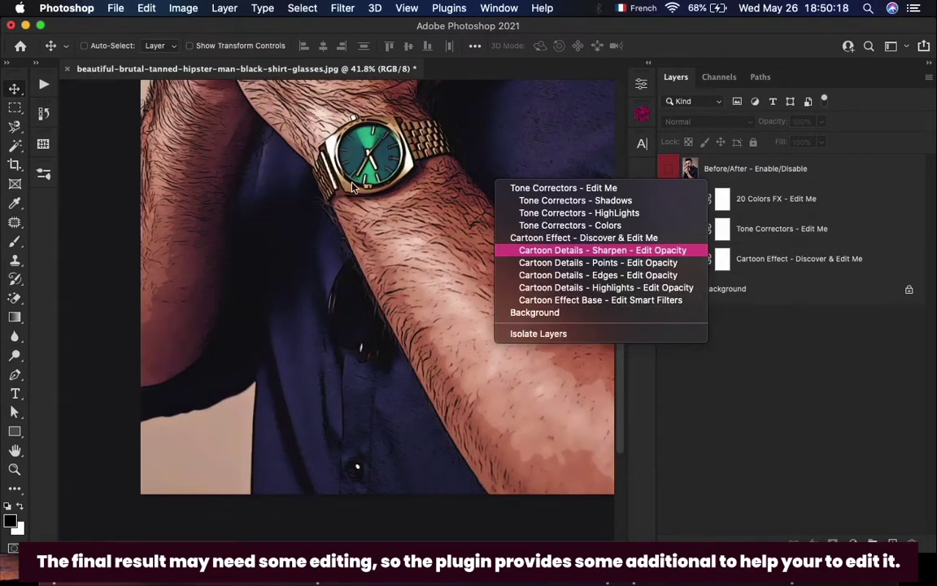
pyautogui.scroll(2, 422, 178)
pyautogui.scroll(5, 407, 172)
pyautogui.scroll(1, 398, 169)
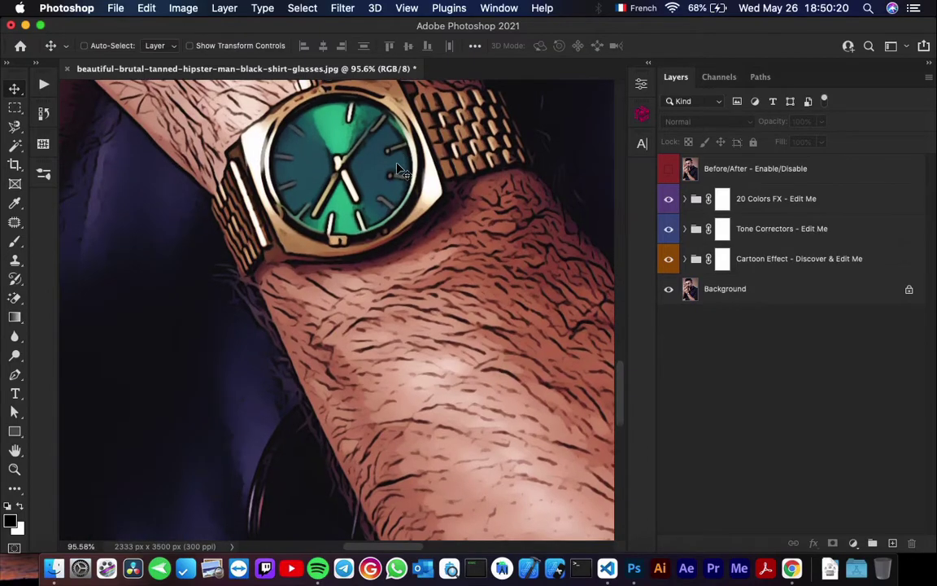
pyautogui.scroll(1, 397, 167)
pyautogui.scroll(1, 399, 170)
pyautogui.scroll(3, 399, 169)
pyautogui.scroll(4, 398, 170)
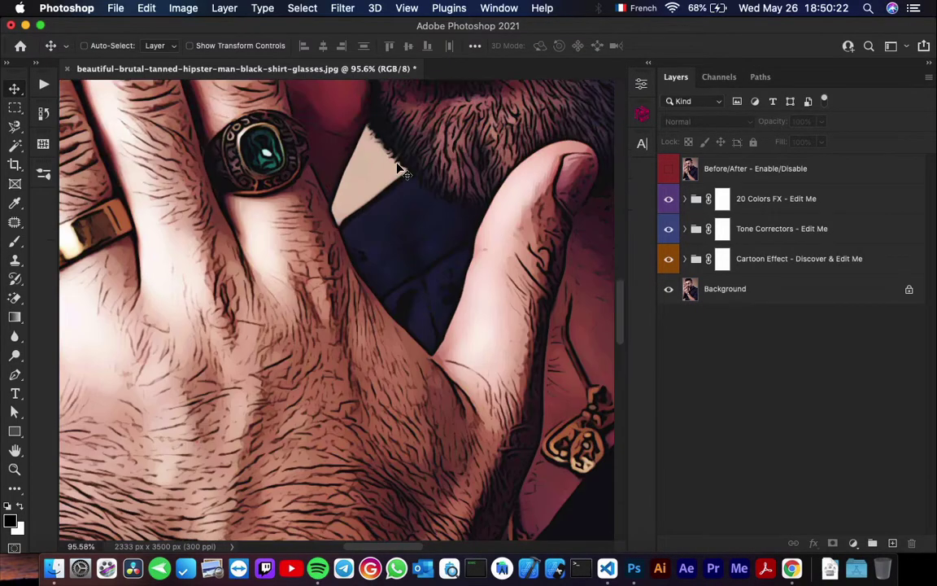
pyautogui.scroll(2, 398, 169)
pyautogui.hscroll(-3, 399, 169)
pyautogui.scroll(2, 399, 169)
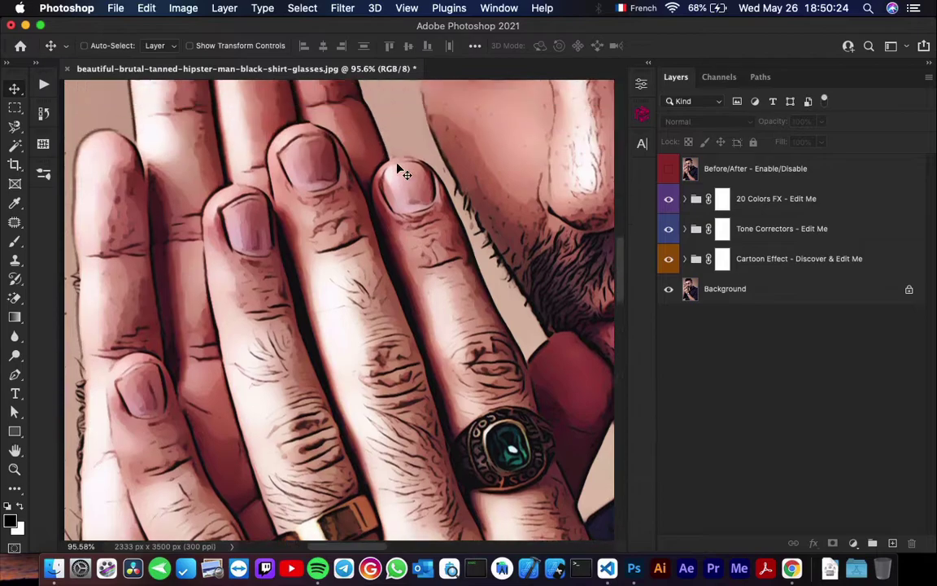
pyautogui.scroll(5, 399, 169)
pyautogui.scroll(2, 399, 169)
pyautogui.scroll(4, 399, 170)
pyautogui.scroll(4, 399, 170)
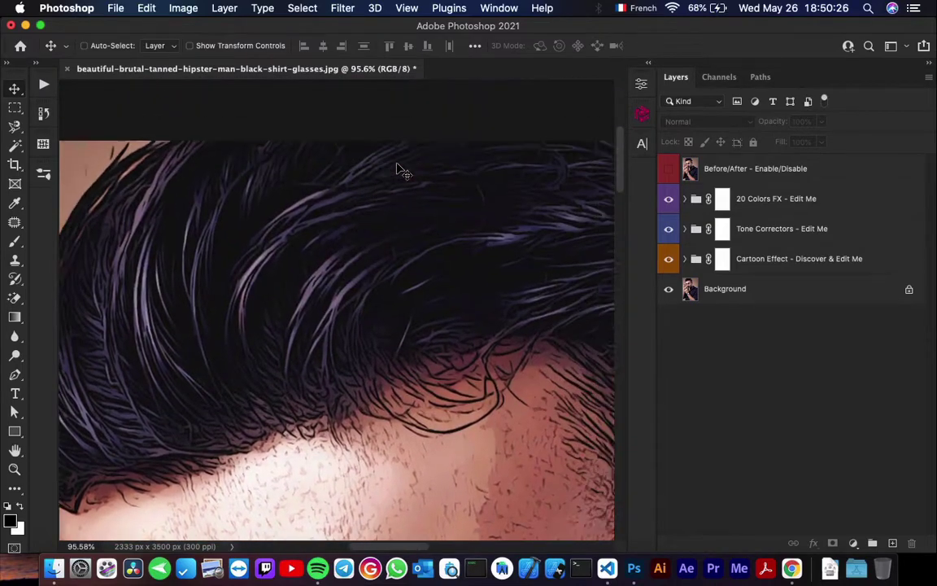
pyautogui.scroll(3, 399, 169)
pyautogui.scroll(-4, 398, 169)
pyautogui.scroll(-4, 399, 169)
pyautogui.scroll(-4, 398, 169)
pyautogui.scroll(2, 399, 170)
pyautogui.scroll(2, 399, 169)
pyautogui.hscroll(2, 398, 169)
pyautogui.scroll(4, 399, 169)
pyautogui.scroll(-5, 424, 183)
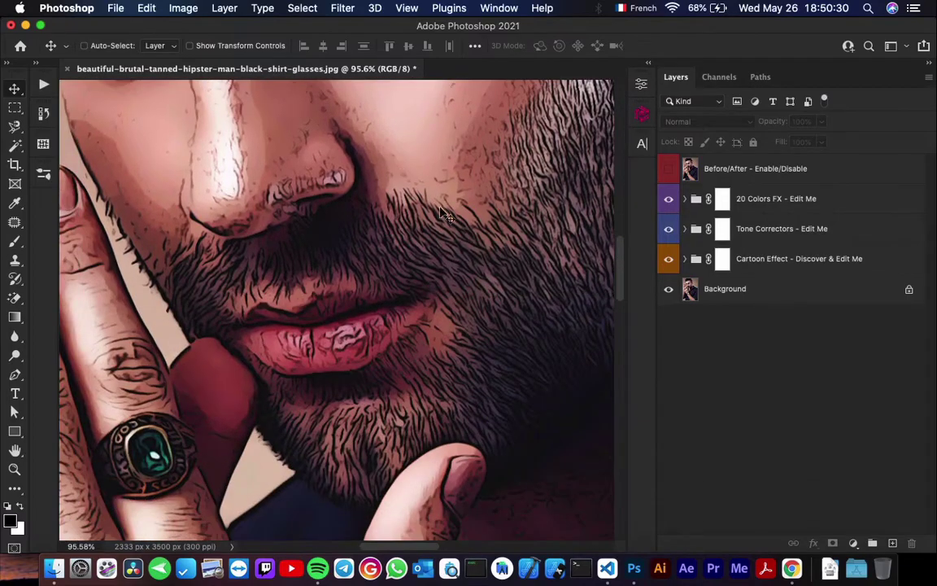
pyautogui.press('super+0')
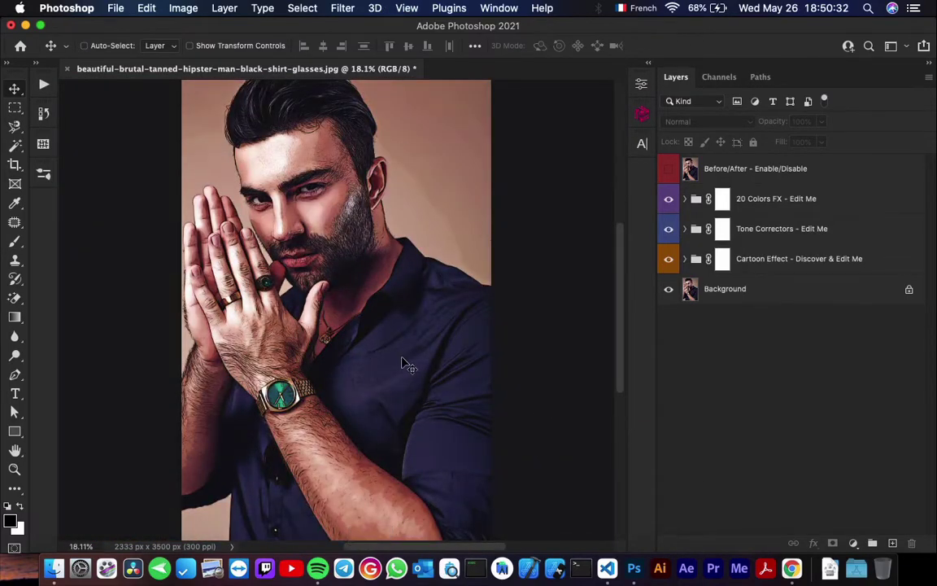
# Step: Expand the Cartoon Effect - Discover & Edit Me group and browse its Cartoon Details layers
pyautogui.click(722, 199)
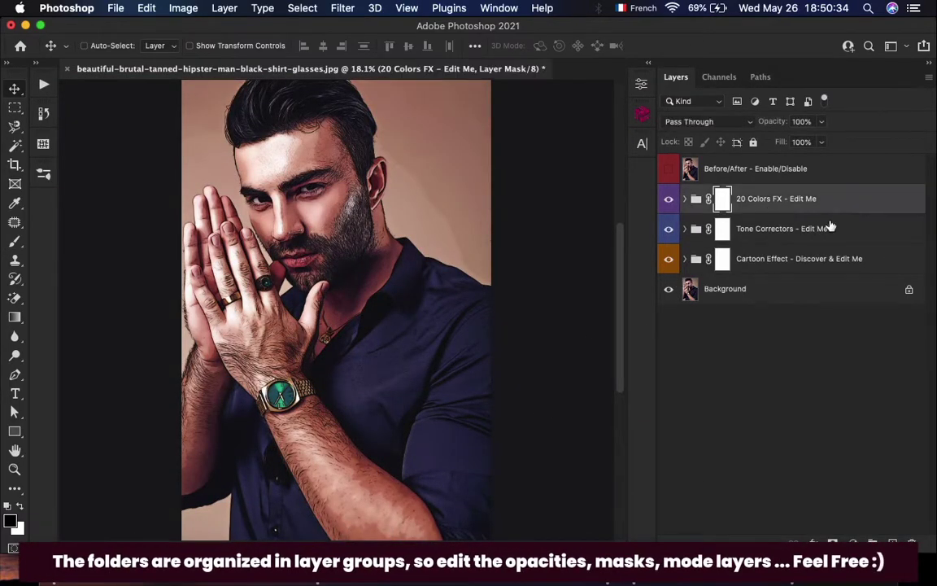
pyautogui.click(814, 236)
pyautogui.click(817, 263)
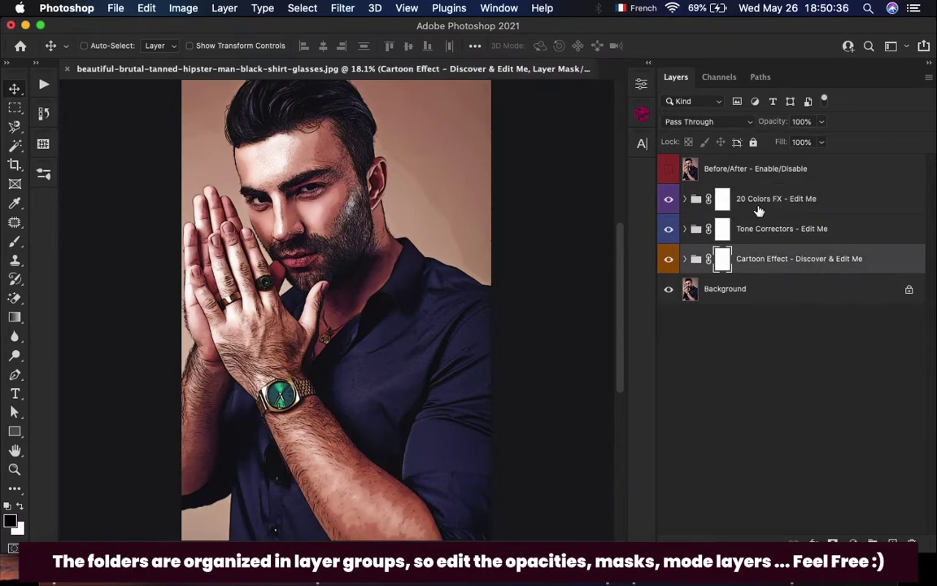
pyautogui.click(686, 261)
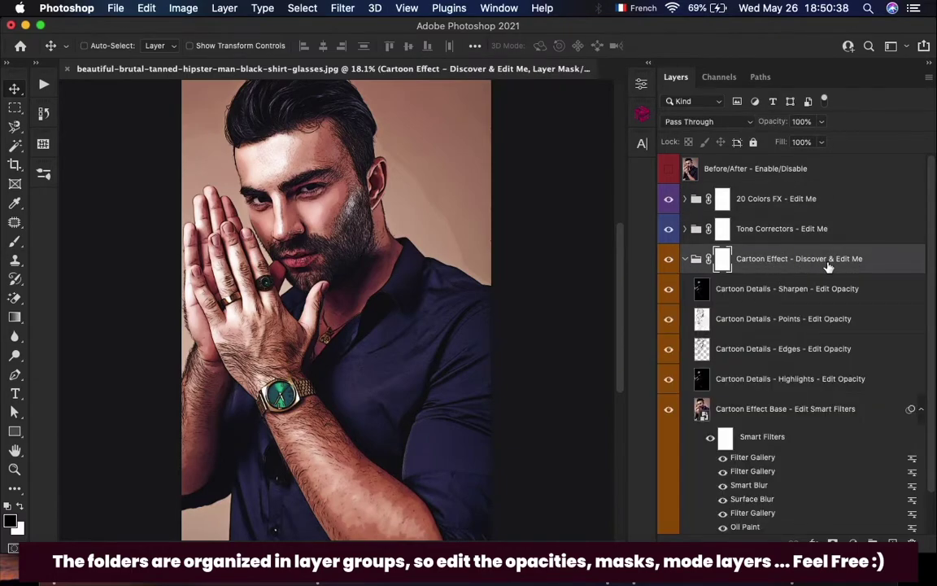
pyautogui.click(920, 410)
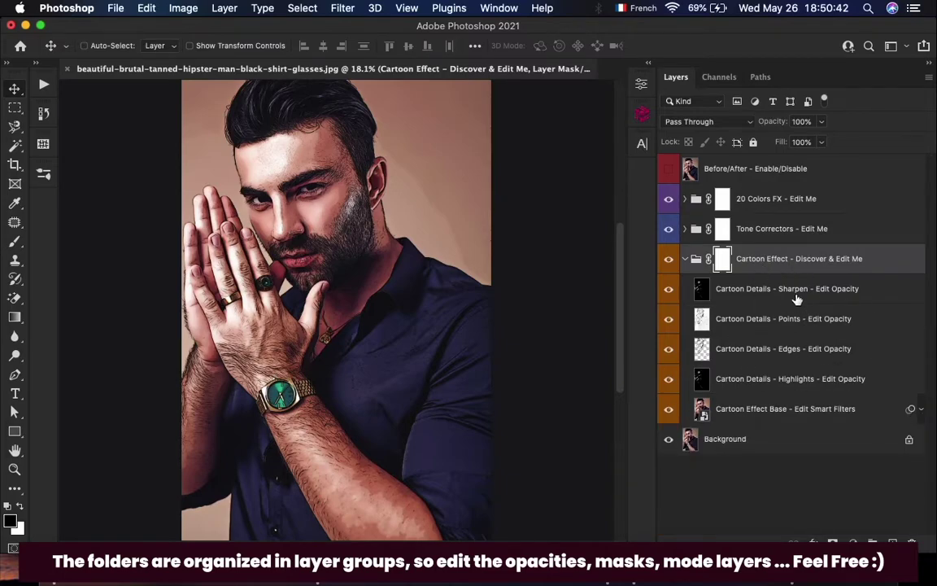
pyautogui.click(797, 293)
pyautogui.click(799, 321)
pyautogui.click(801, 349)
pyautogui.click(803, 380)
pyautogui.click(789, 409)
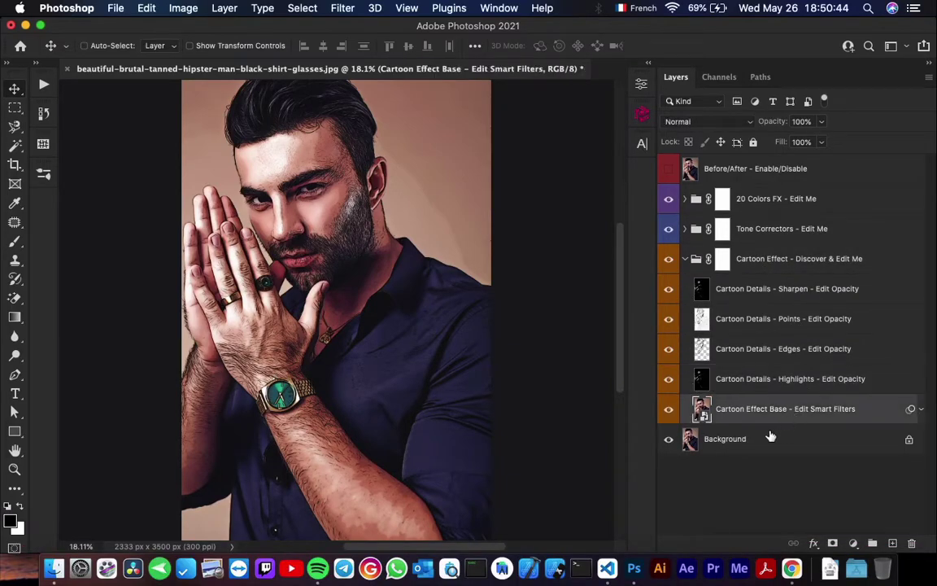
pyautogui.scroll(2, 236, 158)
pyautogui.scroll(3, 236, 158)
pyautogui.scroll(5, 267, 196)
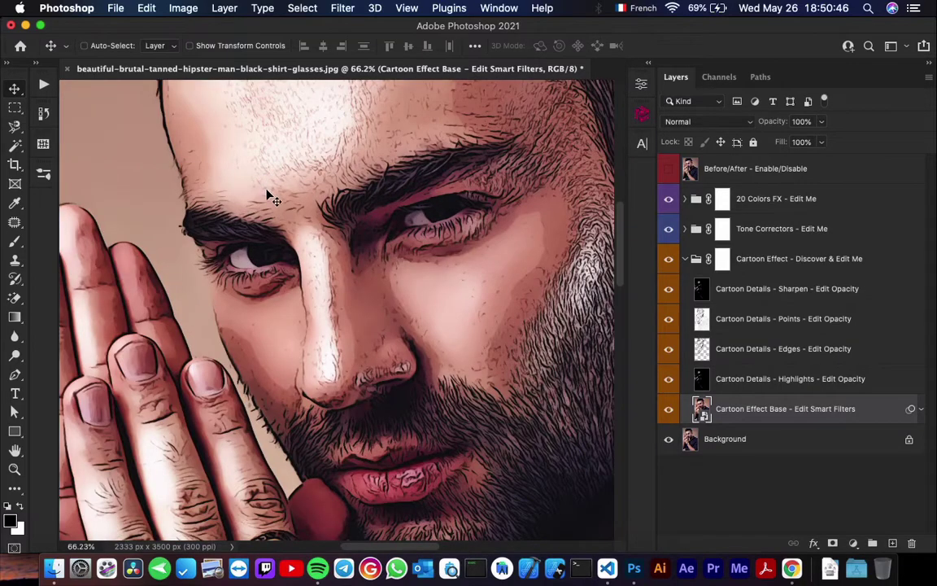
pyautogui.scroll(2, 267, 196)
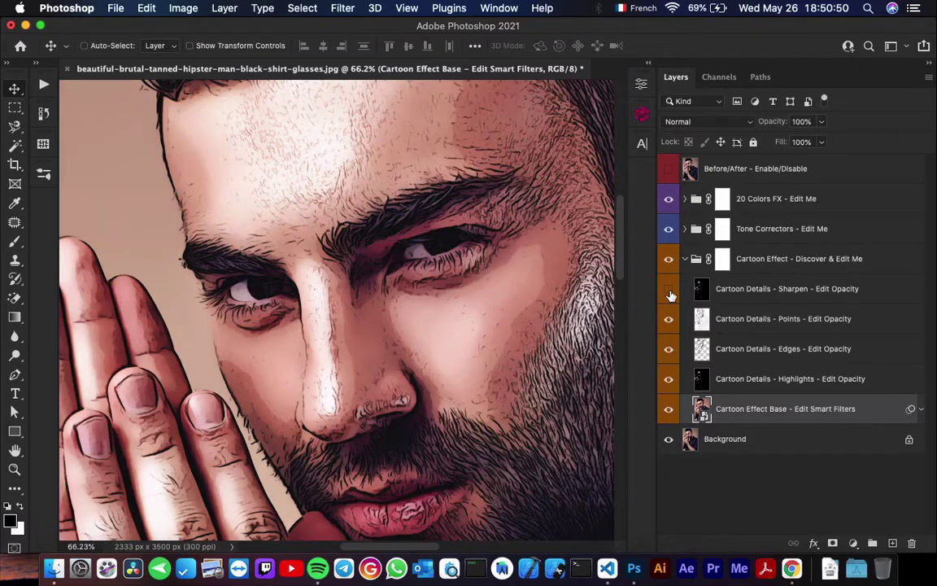
# Step: Set the Cartoon Details - Sharpen layer's opacity to 11%
pyautogui.click(781, 293)
pyautogui.click(823, 121)
pyautogui.moveTo(826, 143)
pyautogui.mouseDown()
pyautogui.moveTo(853, 143)
pyautogui.moveTo(824, 144)
pyautogui.mouseUp()
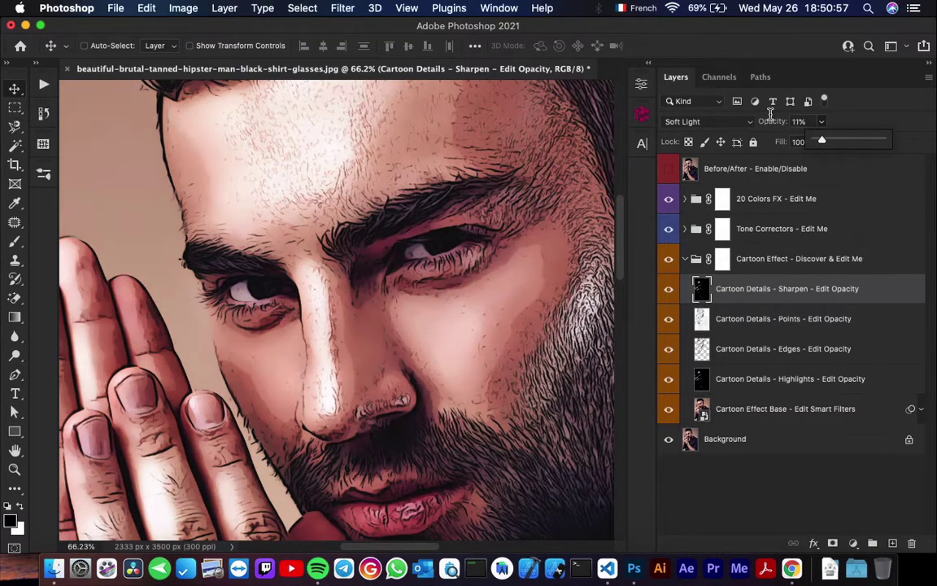
pyautogui.click(771, 106)
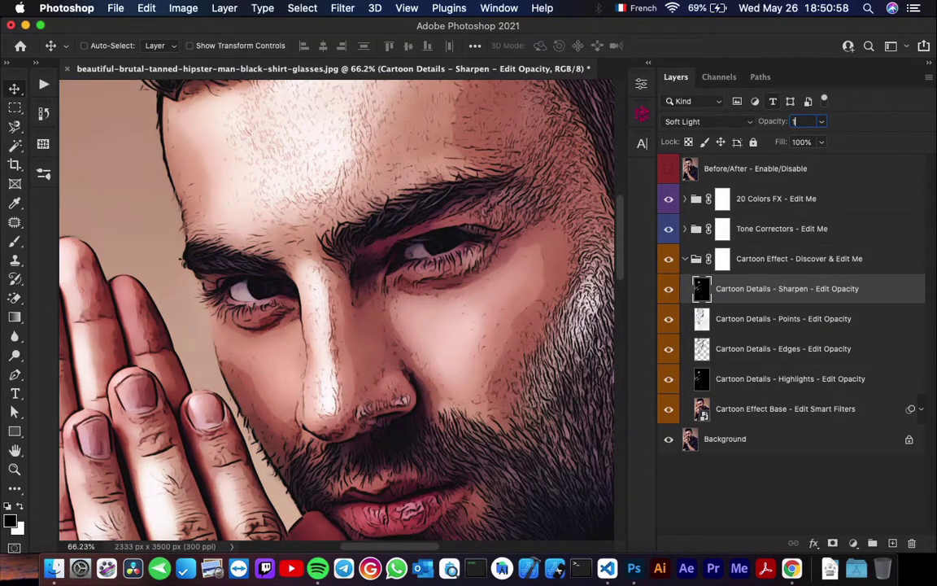
pyautogui.write('0%')
# Step: Compare the Cartoon Details - Points layer on/off and lower its opacity to about 15%
pyautogui.click(785, 320)
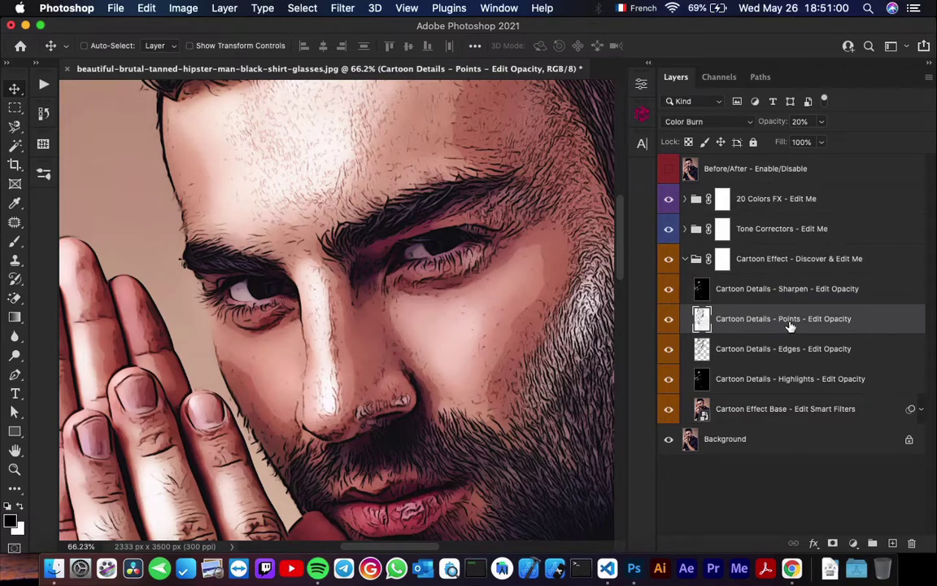
pyautogui.click(669, 322)
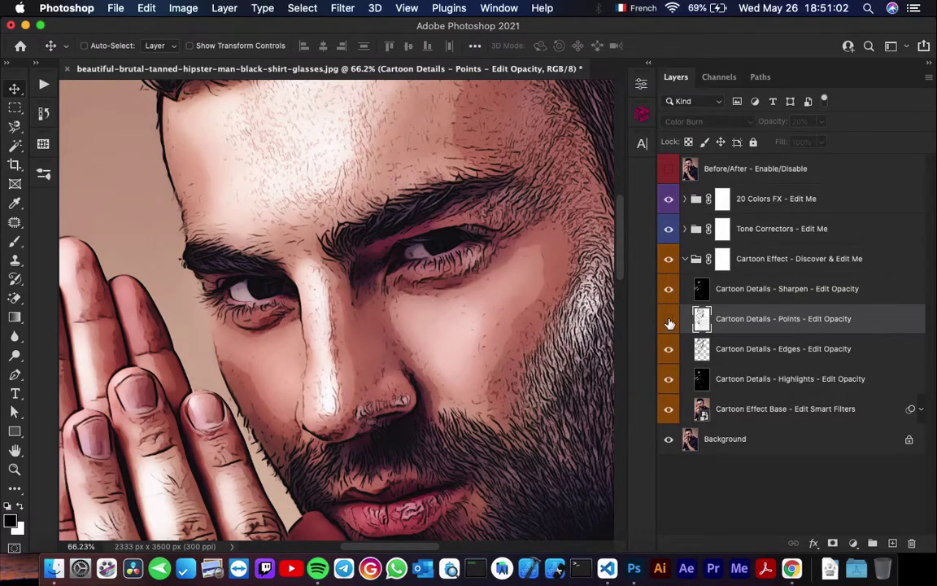
pyautogui.click(669, 322)
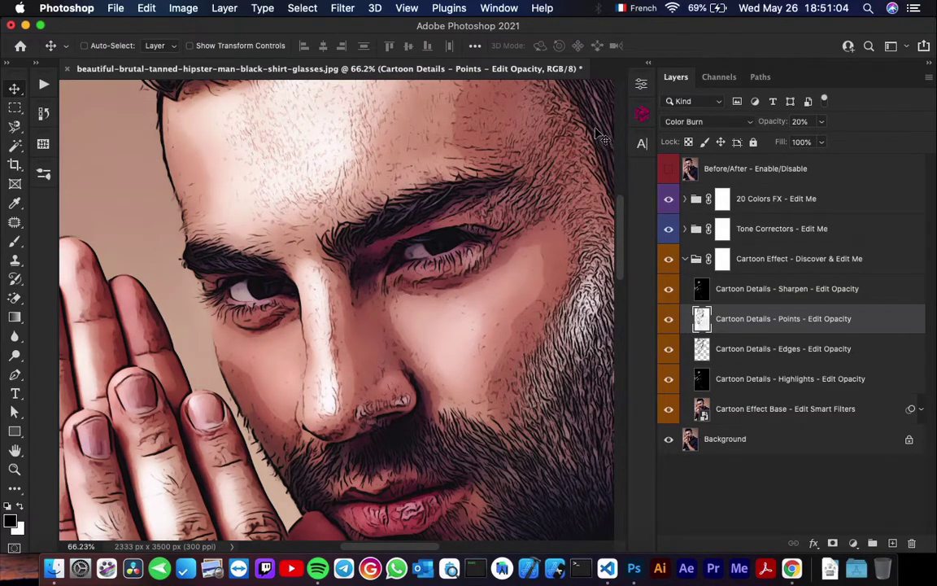
pyautogui.click(822, 121)
pyautogui.moveTo(827, 141); pyautogui.dragTo(900, 143)
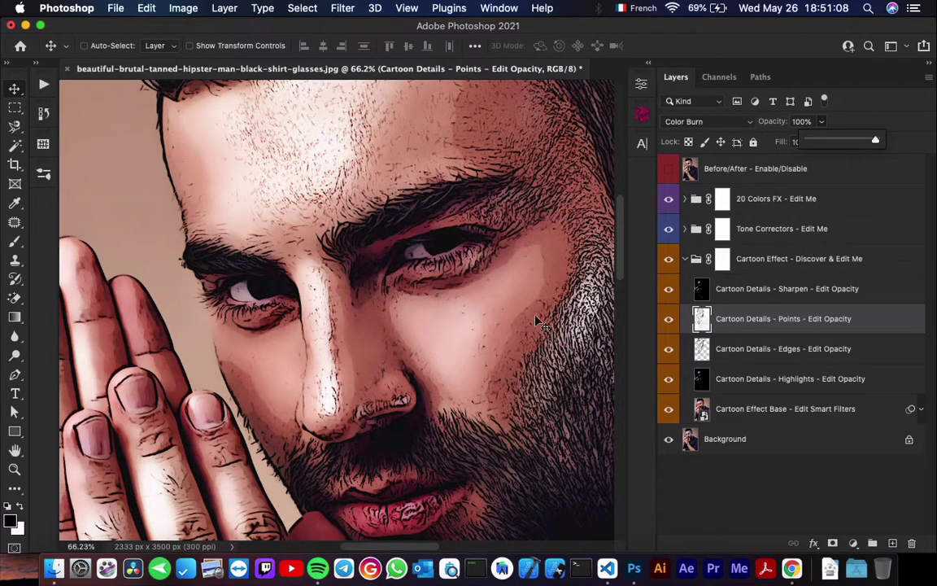
pyautogui.moveTo(838, 143); pyautogui.dragTo(820, 143)
# Step: Compare the Cartoon Details - Edges layer on/off and drop its opacity to 3%
pyautogui.click(699, 349)
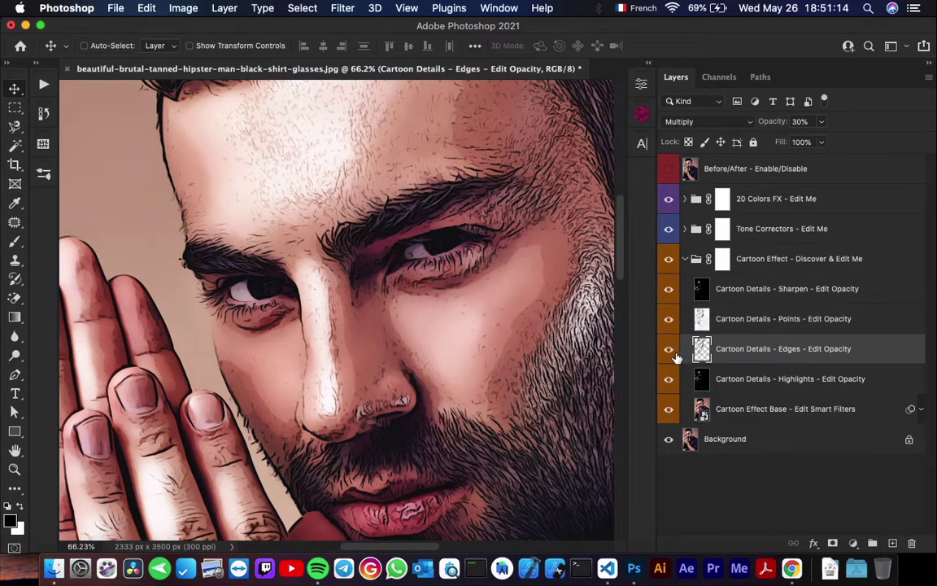
pyautogui.click(669, 350)
pyautogui.click(668, 351)
pyautogui.moveTo(821, 122)
pyautogui.mouseDown()
pyautogui.moveTo(847, 144)
pyautogui.moveTo(871, 144)
pyautogui.mouseUp()
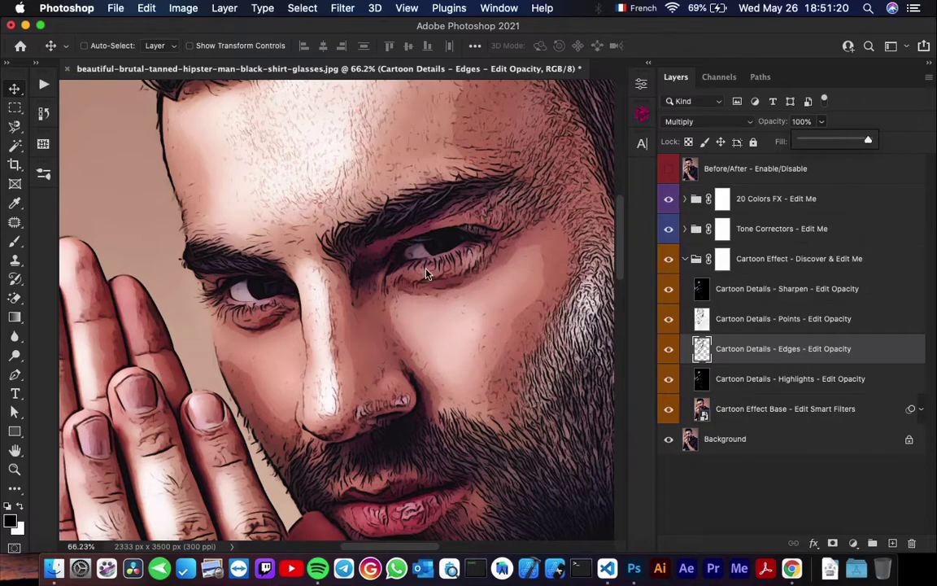
pyautogui.moveTo(817, 145); pyautogui.dragTo(803, 143)
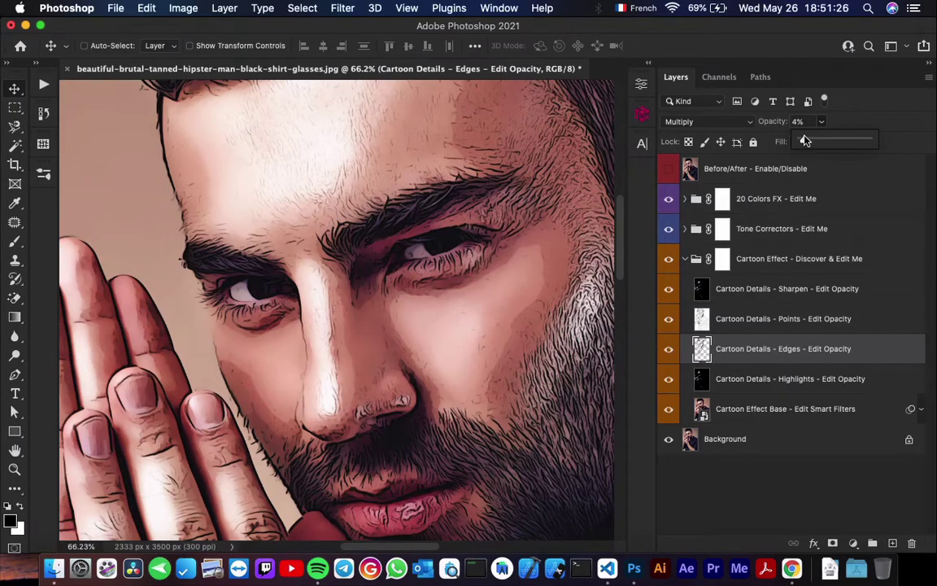
pyautogui.moveTo(805, 142); pyautogui.dragTo(802, 141)
pyautogui.click(738, 348)
# Step: Compare the Cartoon Details - Highlights layer on/off and lower its opacity to 80%
pyautogui.keyDown('alt'); pyautogui.scroll(-5, 444, 312); pyautogui.keyUp('alt')
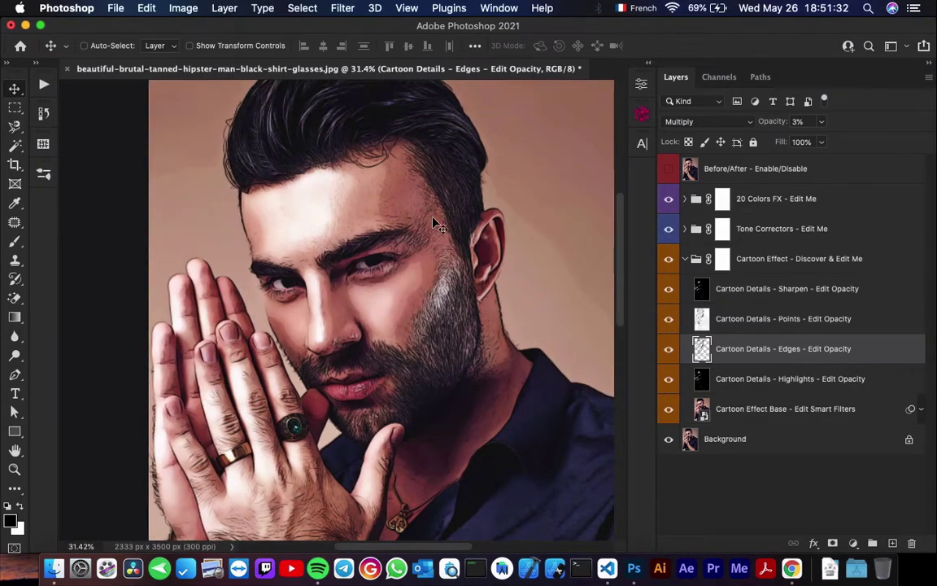
pyautogui.click(757, 379)
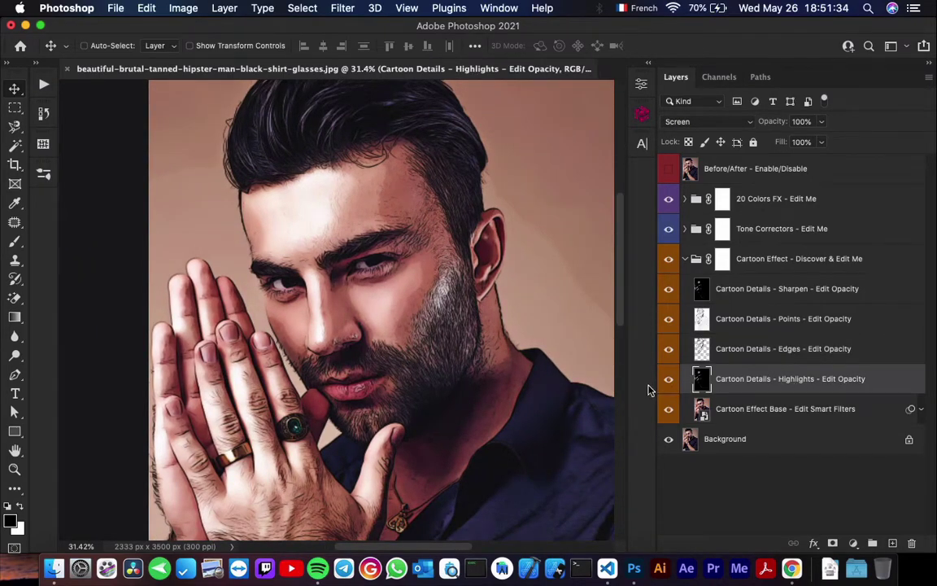
pyautogui.click(669, 379)
pyautogui.click(669, 379)
pyautogui.keyDown('alt'); pyautogui.scroll(5, 305, 255); pyautogui.keyUp('alt')
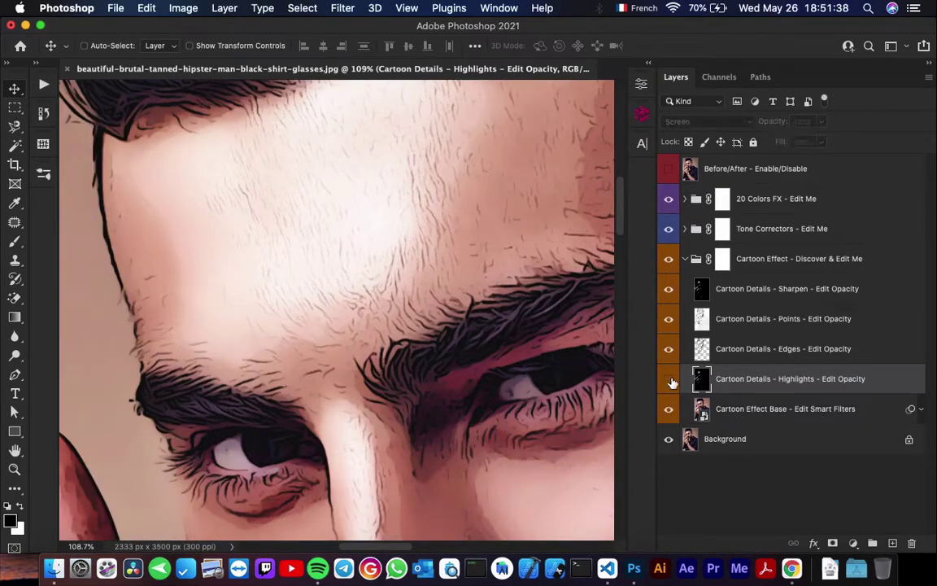
pyautogui.click(669, 379)
pyautogui.click(669, 379)
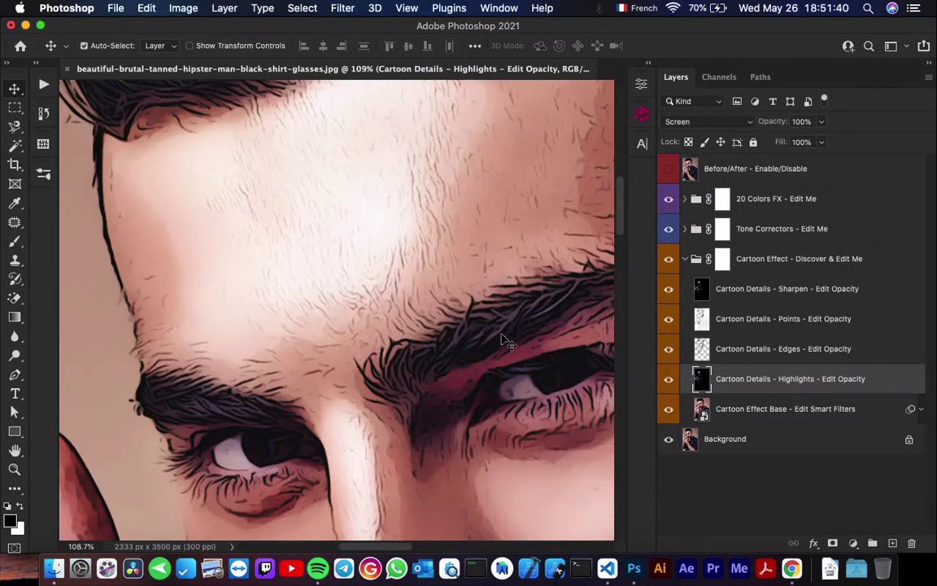
pyautogui.keyDown('alt'); pyautogui.scroll(-5, 502, 338); pyautogui.keyUp('alt')
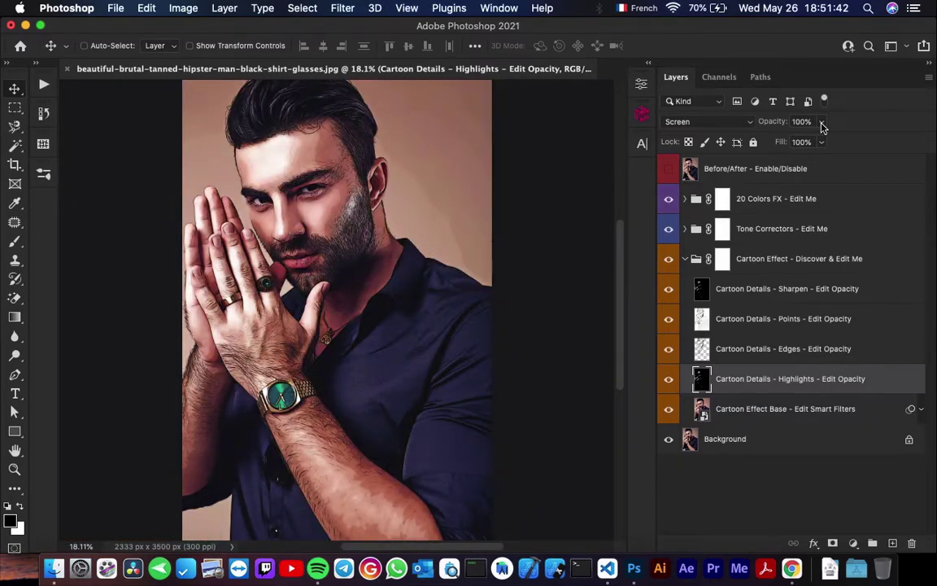
pyautogui.moveTo(821, 121)
pyautogui.mouseDown()
pyautogui.moveTo(781, 143)
pyautogui.moveTo(808, 140)
pyautogui.mouseUp()
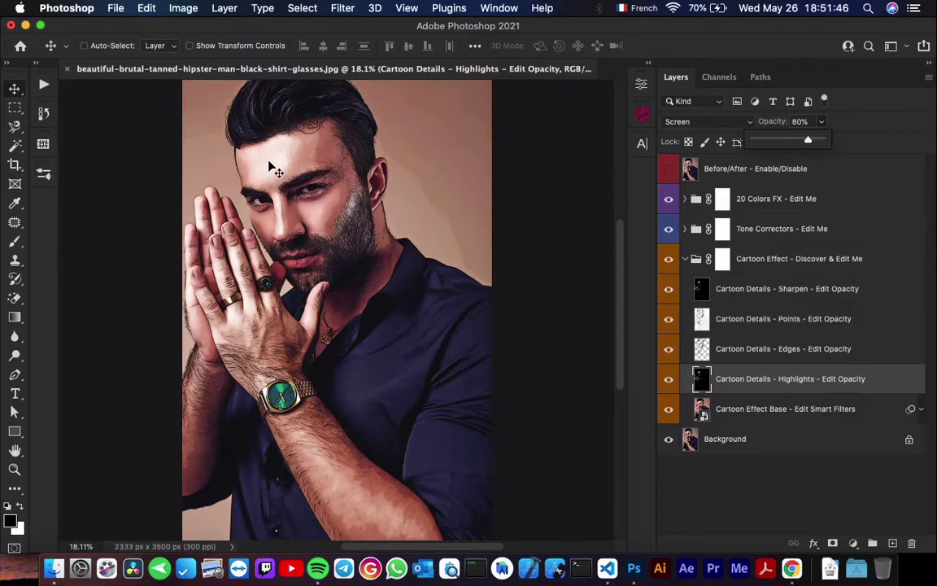
pyautogui.click(811, 404)
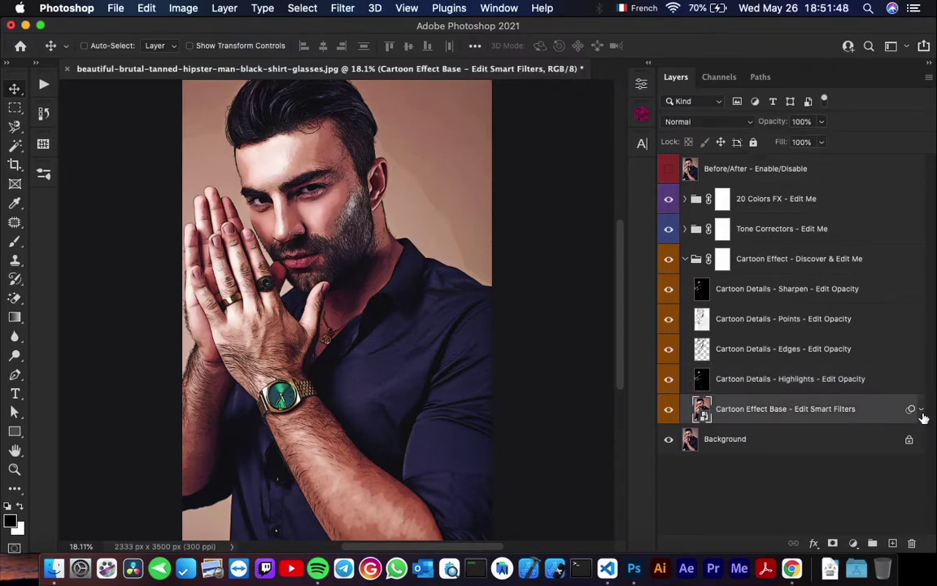
# Step: Expand Cartoon Effect Base's smart filters and open the first Filter Gallery's blending options
pyautogui.click(921, 410)
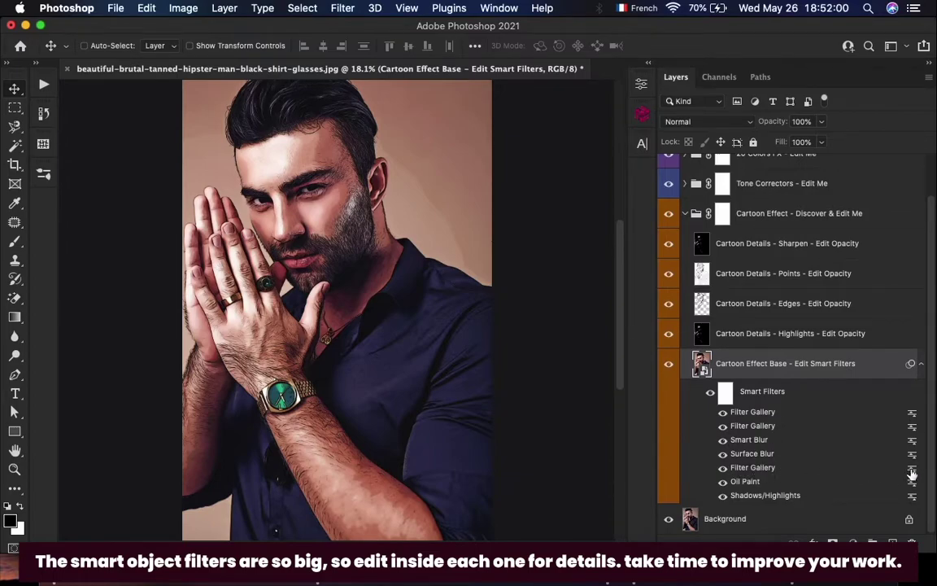
pyautogui.doubleClick(912, 469)
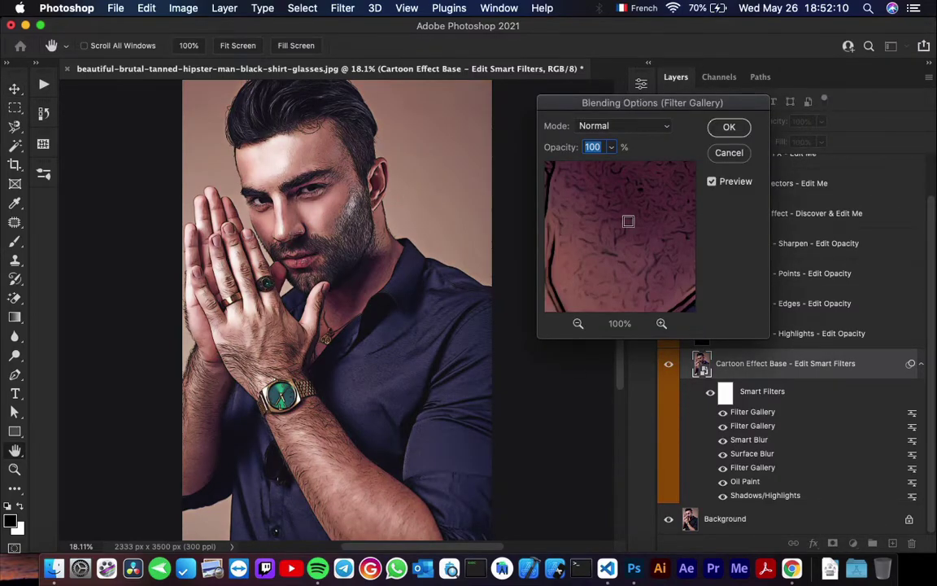
# Step: Lower the first Filter Gallery filter's blending opacity to 35% and apply it
pyautogui.scroll(5, 627, 220)
pyautogui.scroll(-3, 402, 257)
pyautogui.scroll(1, 402, 257)
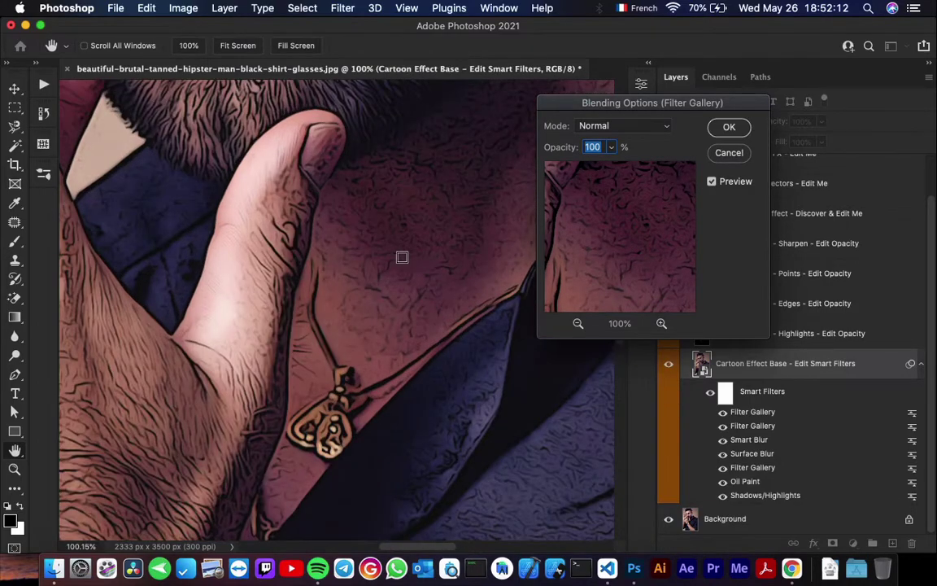
pyautogui.scroll(3, 400, 236)
pyautogui.scroll(5, 400, 237)
pyautogui.scroll(5, 401, 237)
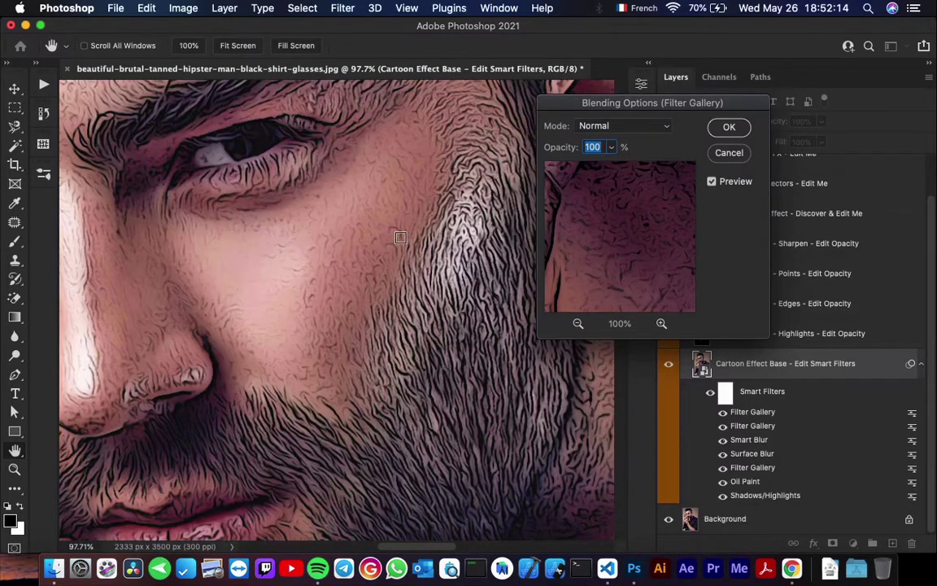
pyautogui.scroll(2, 401, 237)
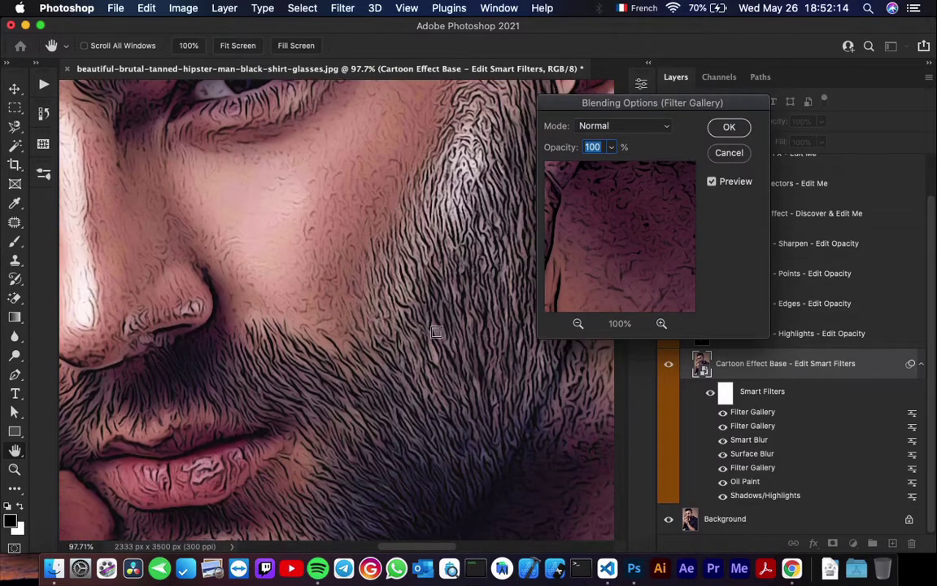
pyautogui.click(613, 150)
pyautogui.moveTo(596, 170); pyautogui.dragTo(588, 170)
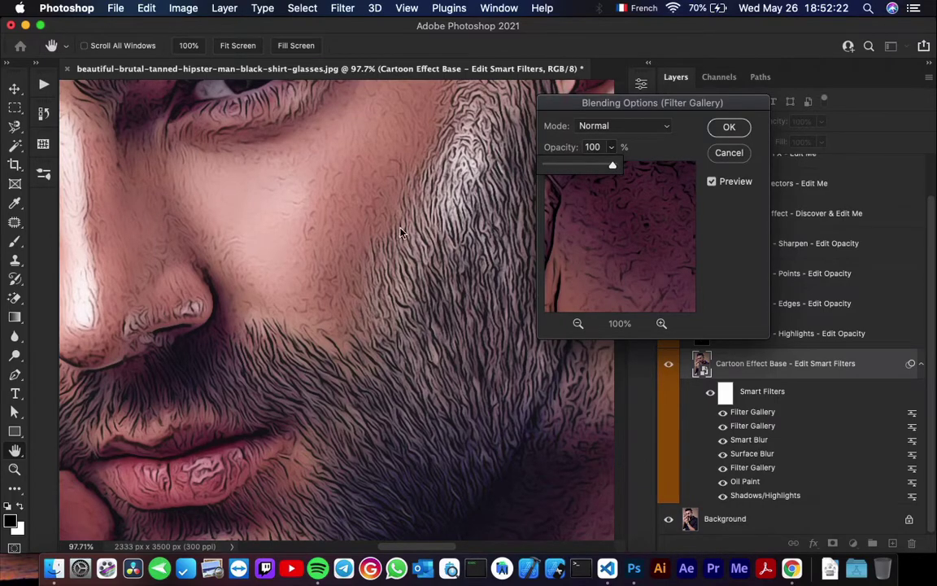
pyautogui.moveTo(612, 167); pyautogui.dragTo(570, 169)
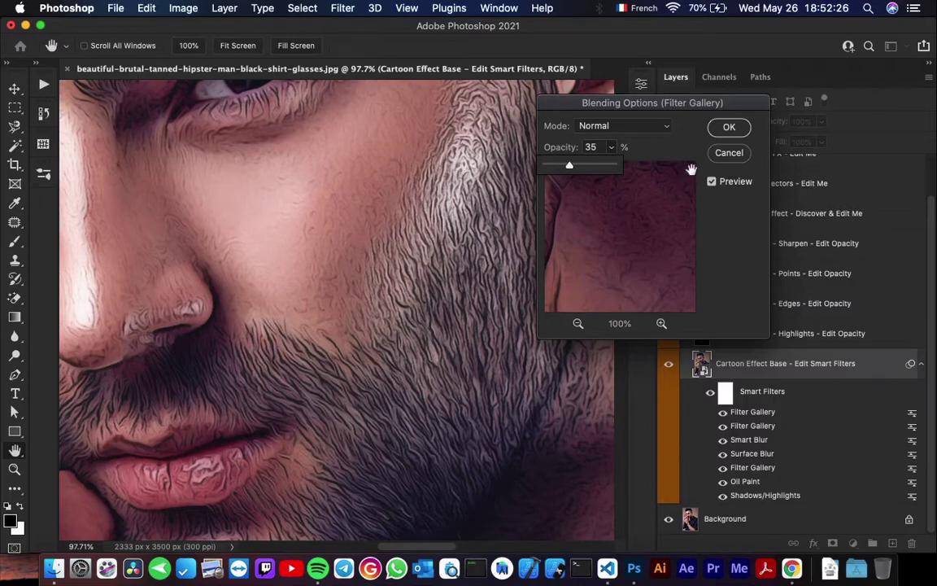
pyautogui.click(648, 123)
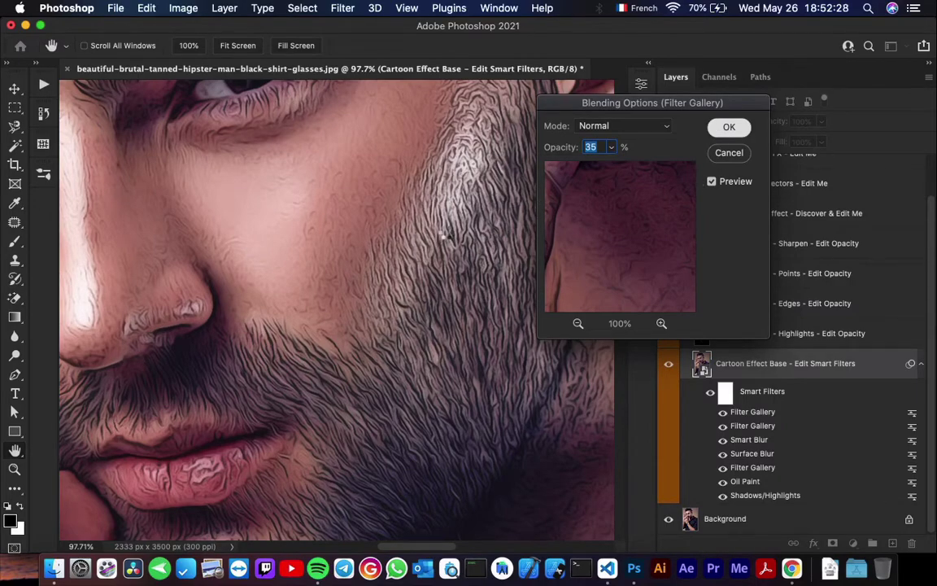
pyautogui.press('Return')
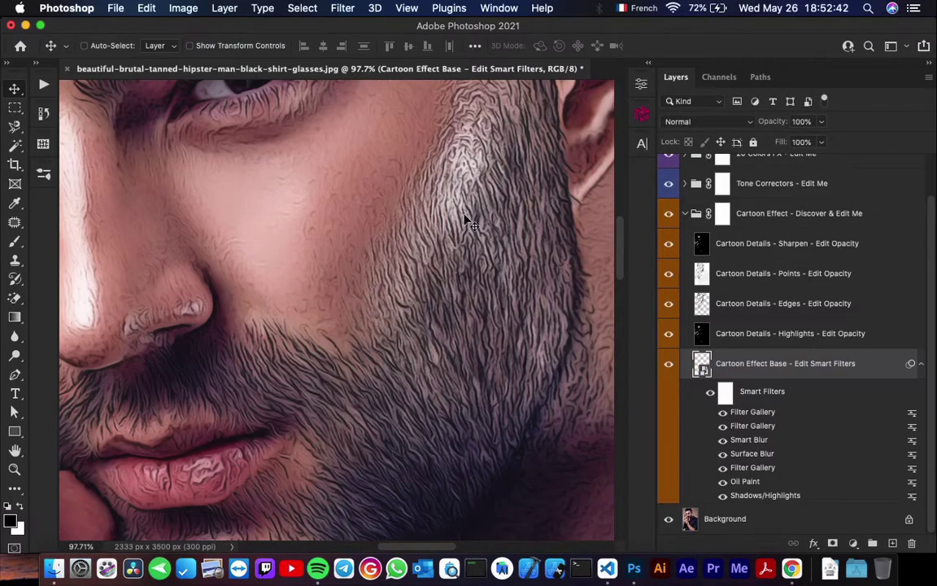
pyautogui.press('super+0')
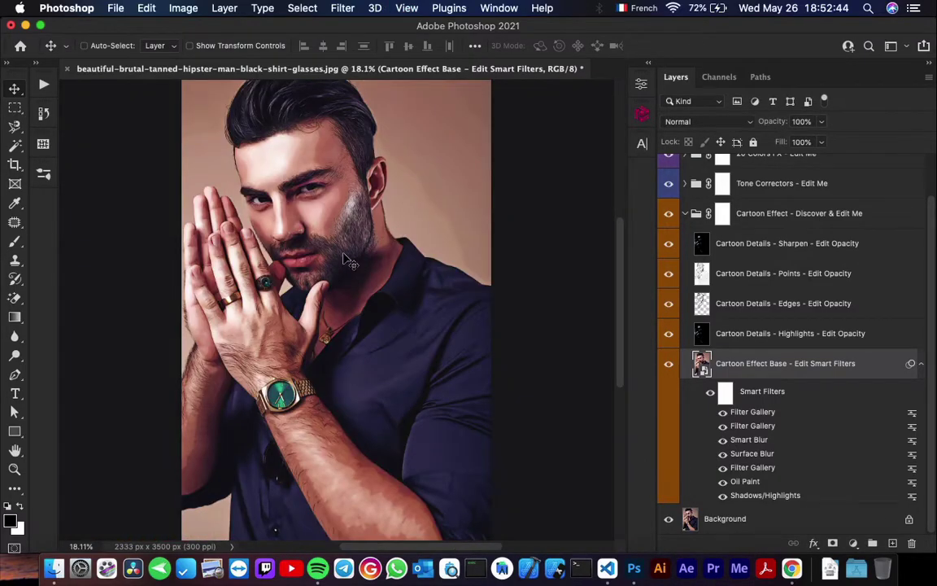
# Step: Collapse the Cartoon Effect Base smart filters and the Cartoon Effect group
pyautogui.scroll(2, 335, 232)
pyautogui.scroll(3, 338, 262)
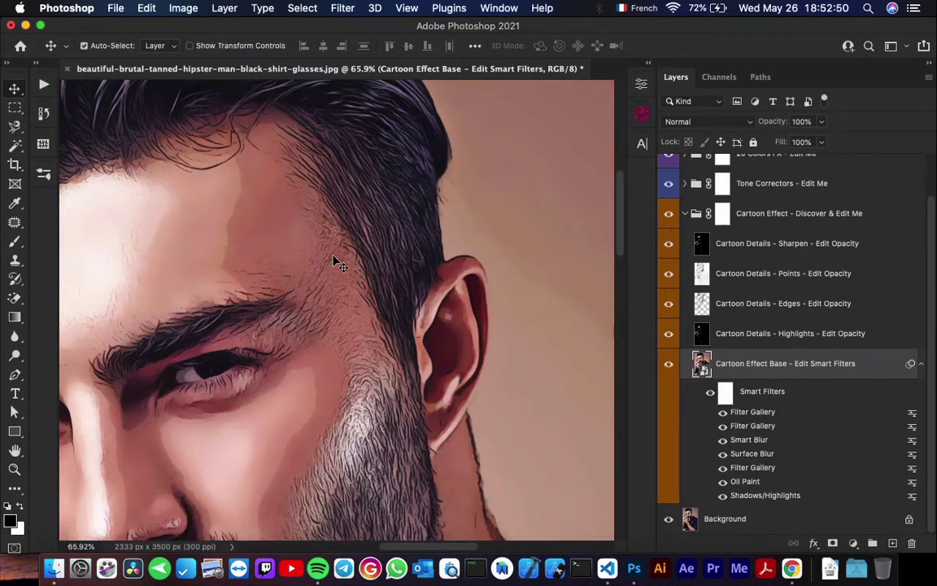
pyautogui.scroll(-5, 338, 263)
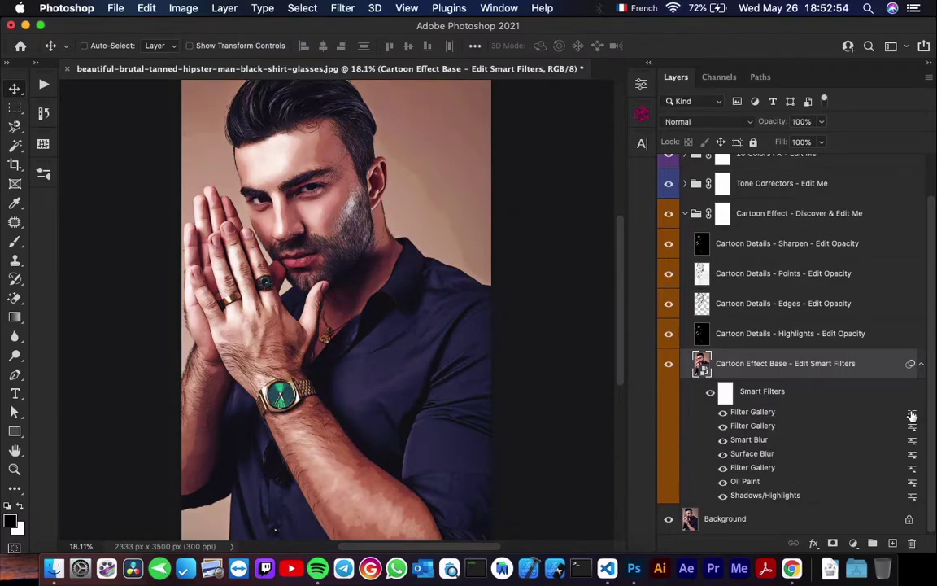
pyautogui.click(921, 363)
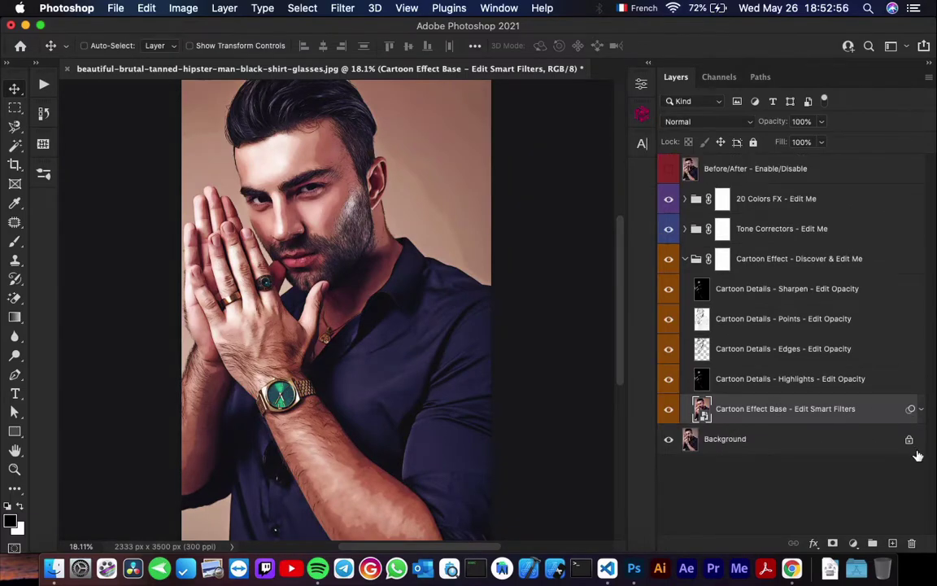
pyautogui.click(685, 258)
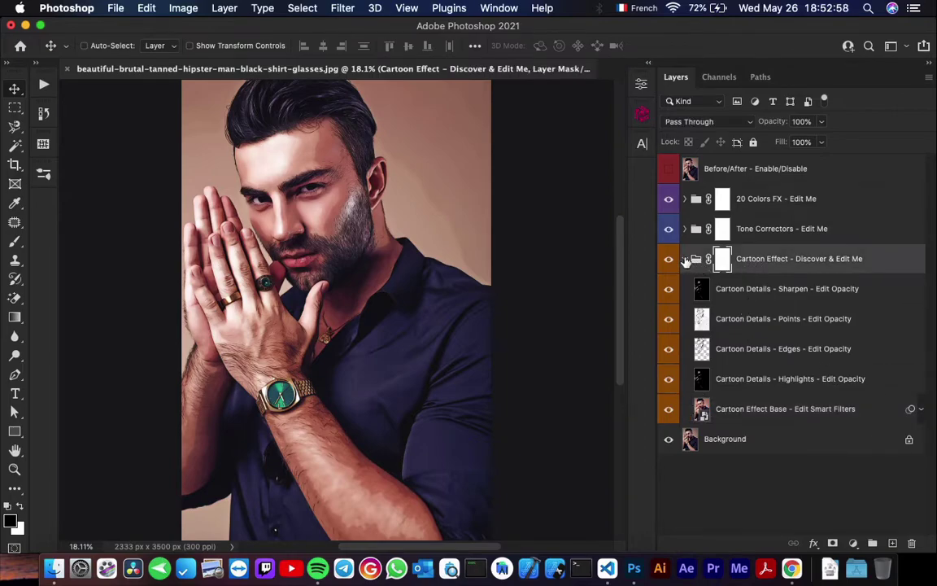
# Step: Expand the Tone Correctors group and select its Colors adjustment layer
pyautogui.click(770, 230)
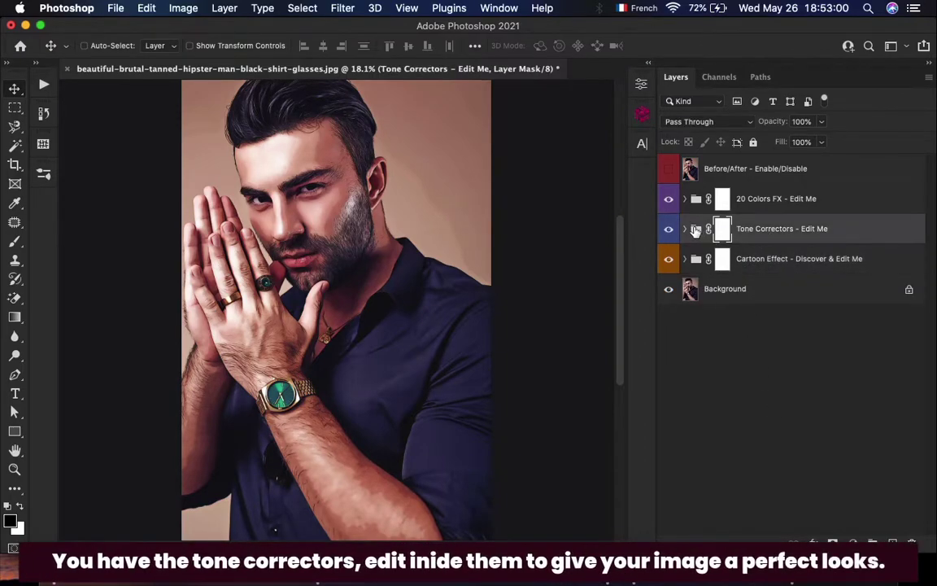
pyautogui.click(686, 229)
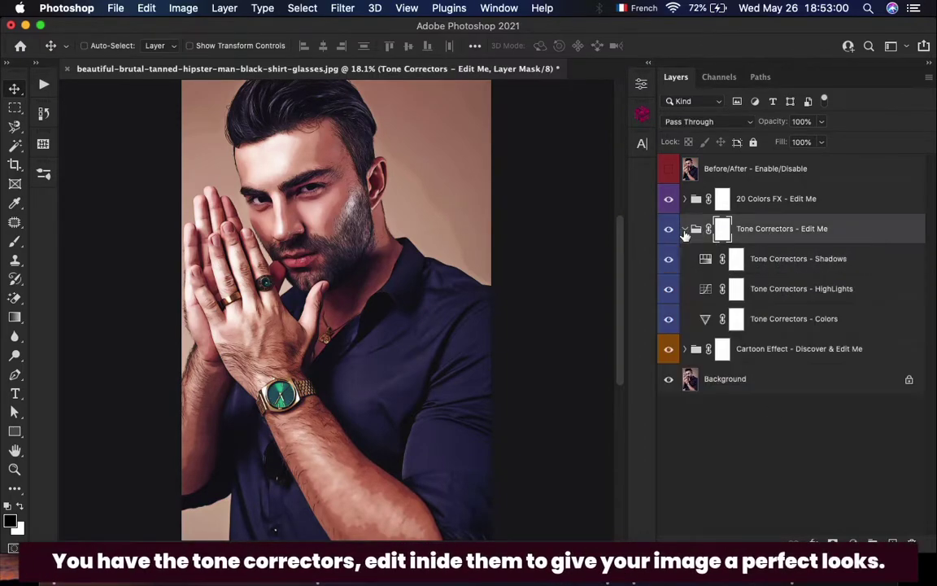
pyautogui.click(814, 319)
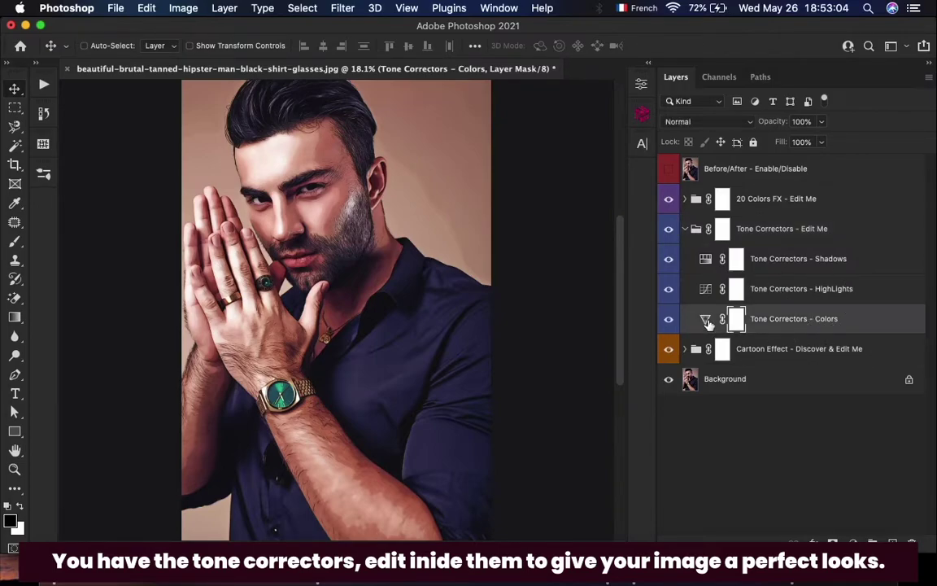
pyautogui.click(705, 319)
# Step: Give the Tone Correctors Colors layer Vibrance +10 and Saturation +5, then close its properties
pyautogui.doubleClick(704, 319)
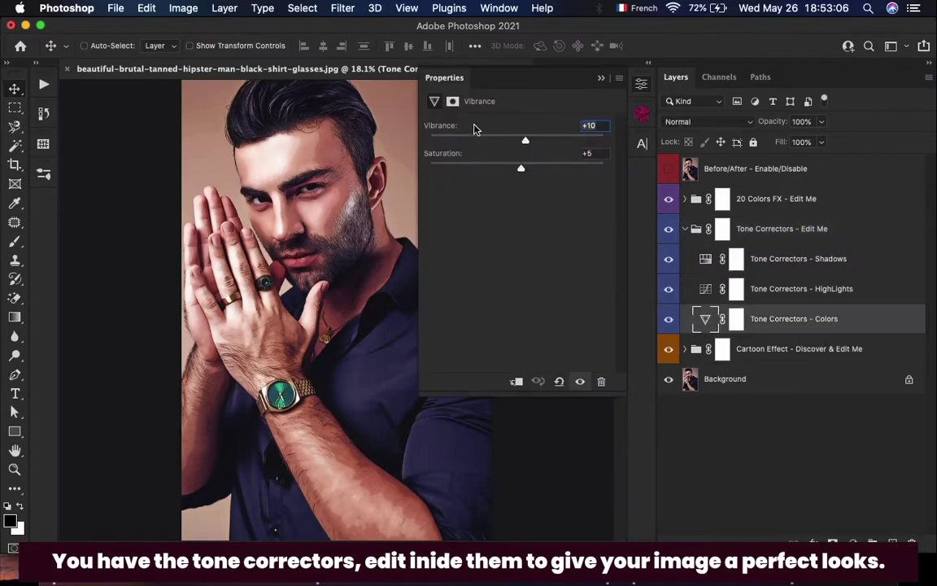
pyautogui.scroll(3, 329, 175)
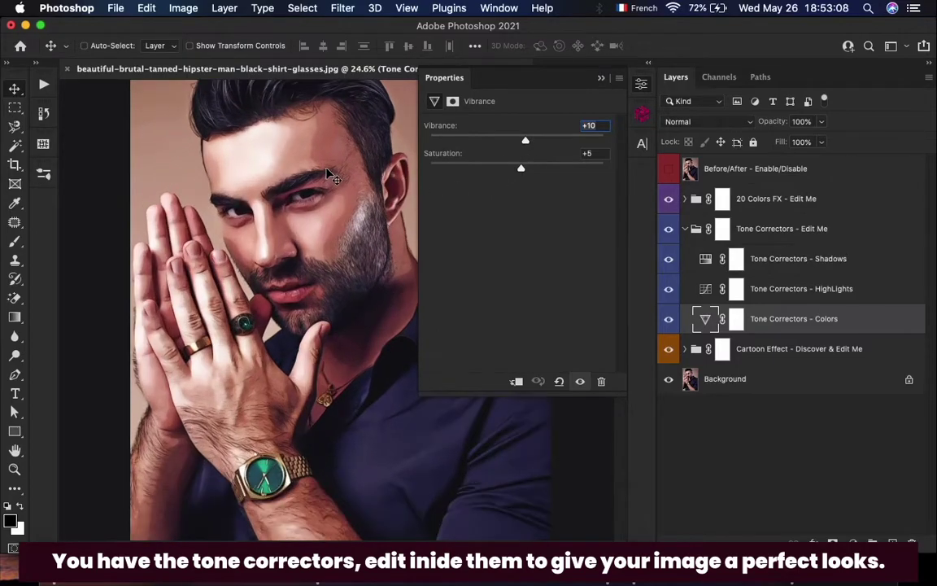
pyautogui.moveTo(525, 143)
pyautogui.mouseDown()
pyautogui.moveTo(559, 144)
pyautogui.moveTo(461, 143)
pyautogui.moveTo(542, 143)
pyautogui.moveTo(530, 143)
pyautogui.mouseUp()
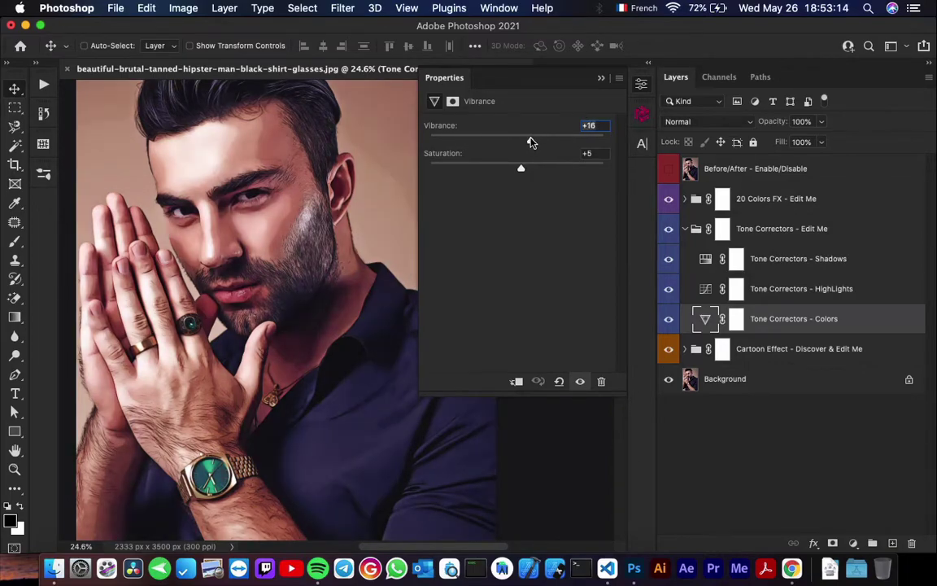
pyautogui.click(597, 126)
pyautogui.write('10')
pyautogui.press('Return')
pyautogui.moveTo(520, 168)
pyautogui.mouseDown()
pyautogui.moveTo(547, 169)
pyautogui.moveTo(498, 169)
pyautogui.moveTo(519, 174)
pyautogui.mouseUp()
pyautogui.click(602, 77)
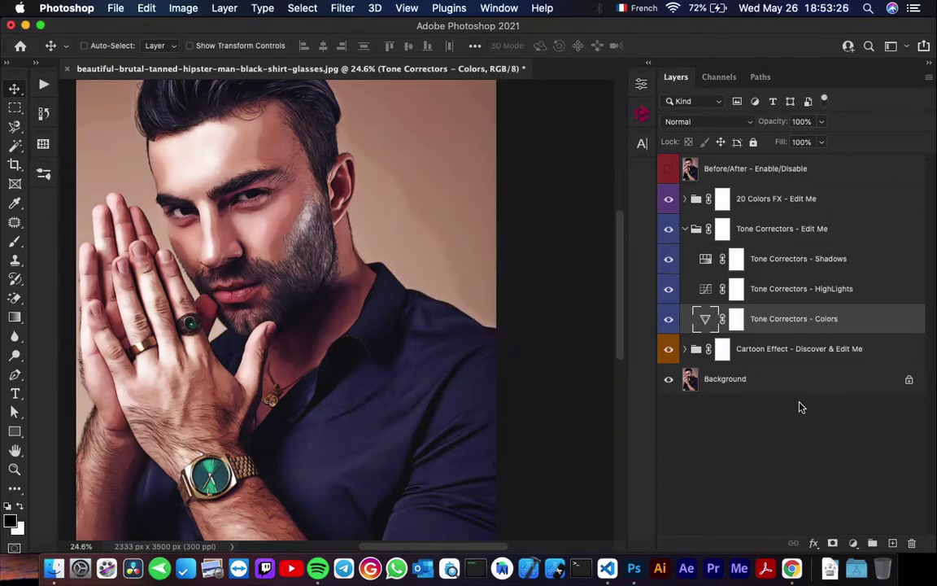
pyautogui.click(794, 290)
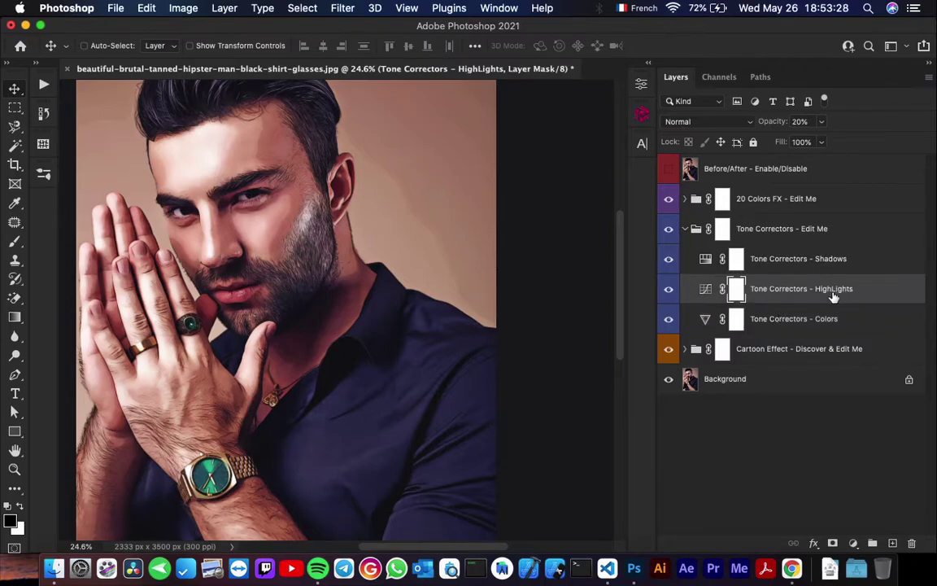
# Step: Move the HighLights curve's black point to input 15 and white point to 241
pyautogui.doubleClick(706, 289)
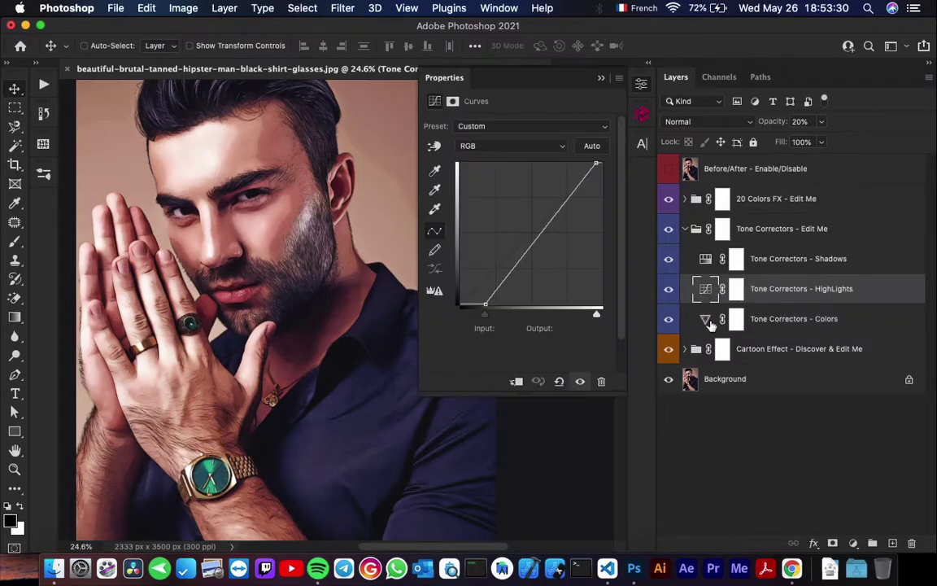
pyautogui.moveTo(486, 304); pyautogui.dragTo(465, 304)
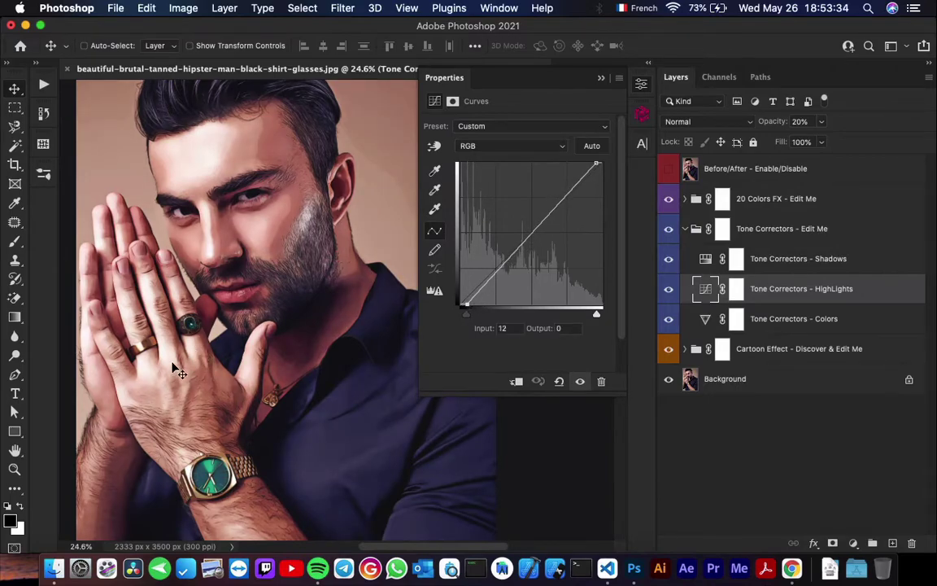
pyautogui.moveTo(466, 305)
pyautogui.mouseDown()
pyautogui.moveTo(557, 304)
pyautogui.moveTo(468, 304)
pyautogui.mouseUp()
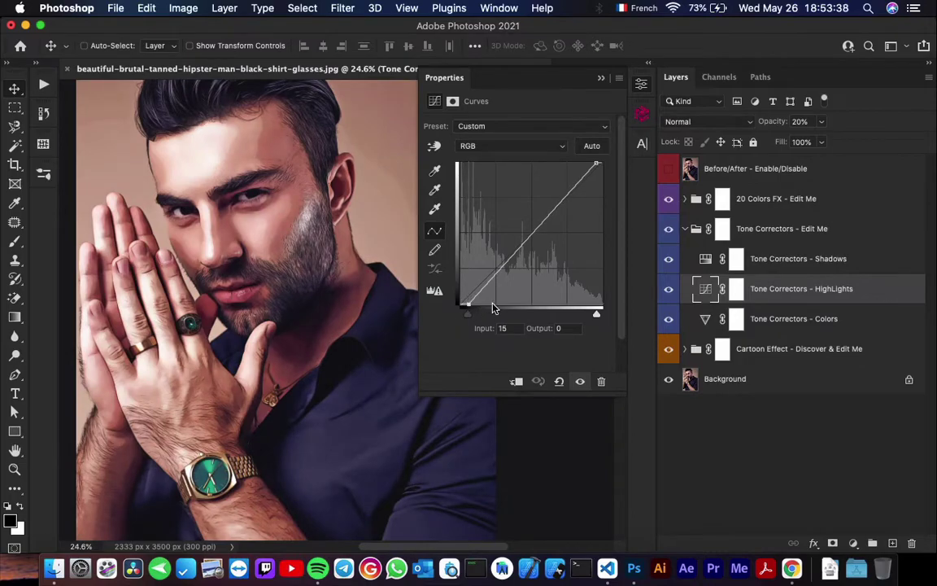
pyautogui.moveTo(597, 164)
pyautogui.mouseDown()
pyautogui.moveTo(560, 163)
pyautogui.moveTo(594, 163)
pyautogui.mouseUp()
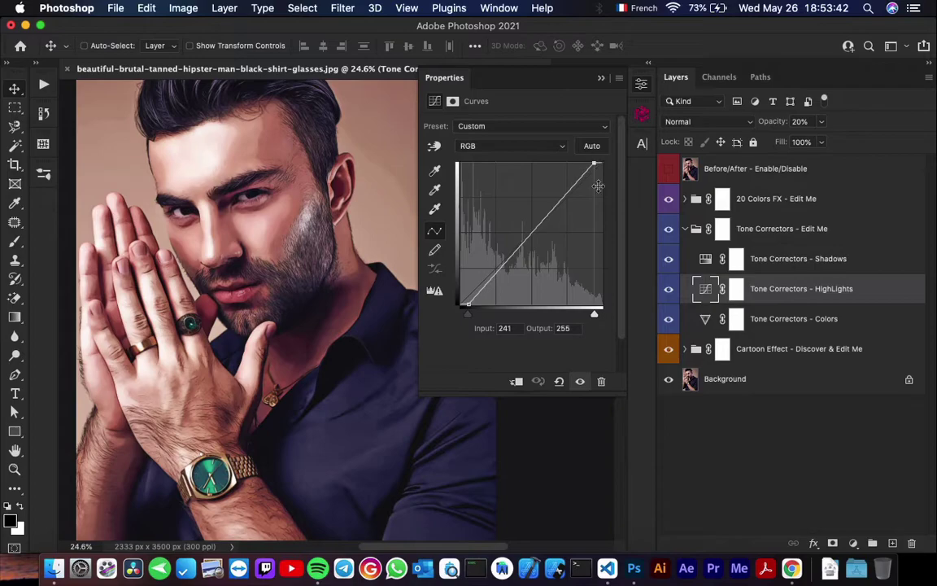
# Step: Raise the HighLights layer opacity to about 37%
pyautogui.click(822, 122)
pyautogui.moveTo(887, 144); pyautogui.dragTo(832, 142)
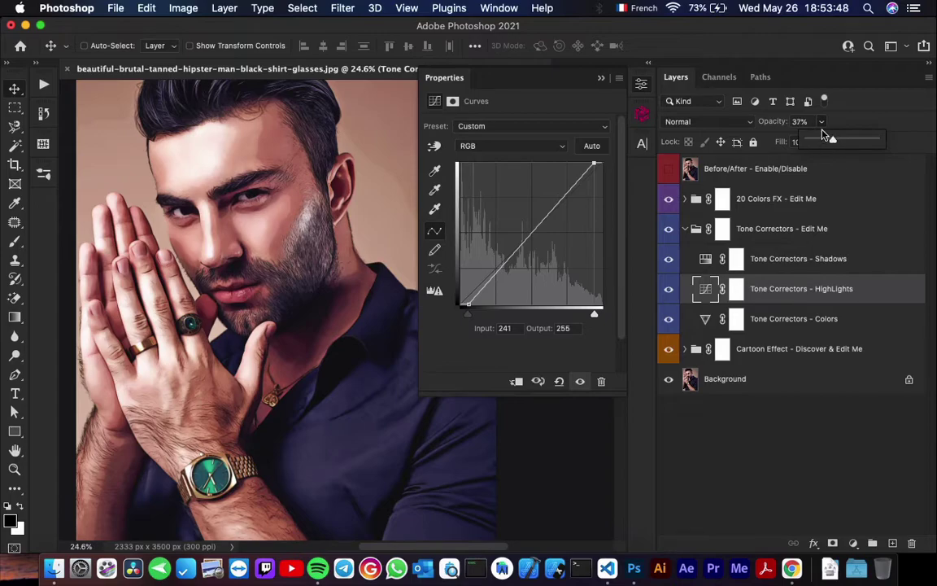
pyautogui.click(786, 260)
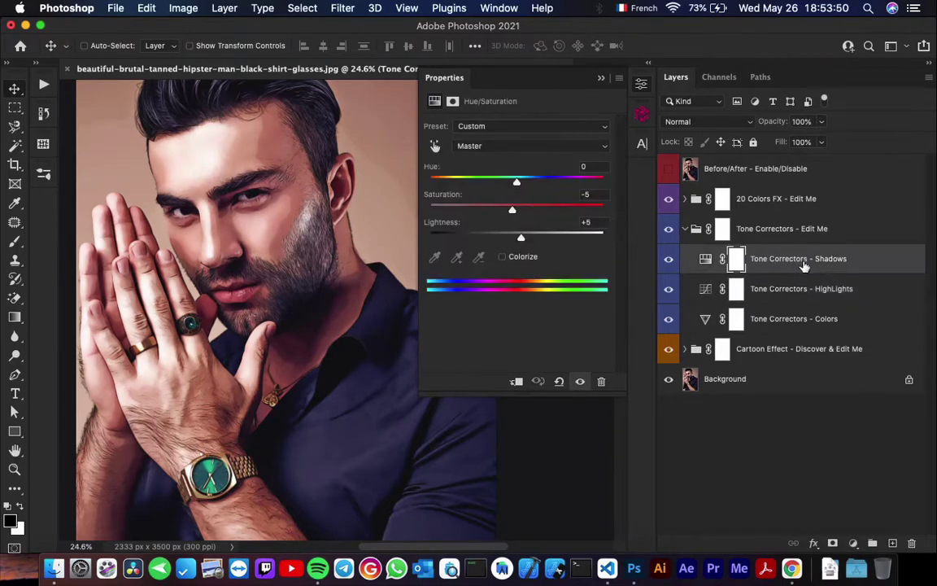
pyautogui.click(706, 259)
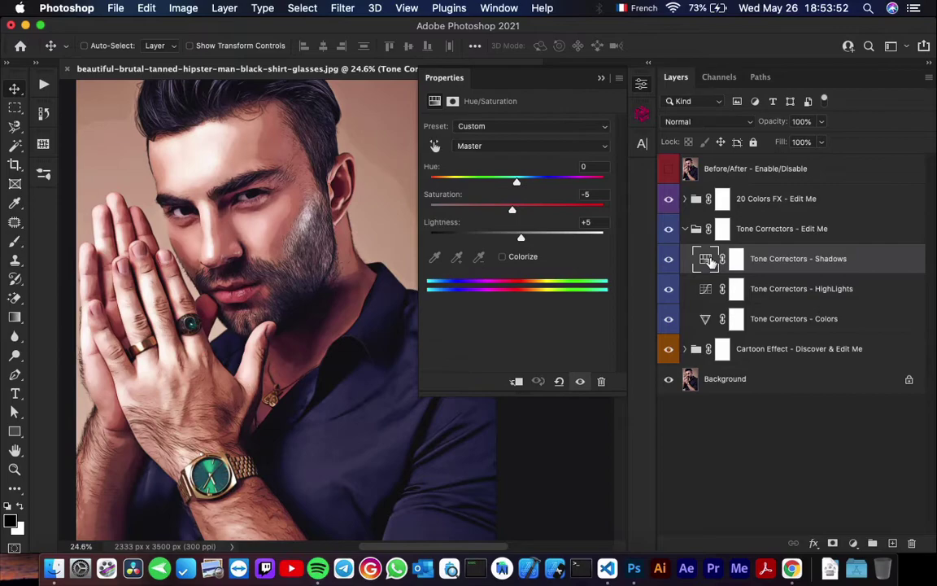
pyautogui.moveTo(513, 211)
pyautogui.mouseDown()
pyautogui.moveTo(550, 209)
pyautogui.moveTo(504, 210)
pyautogui.moveTo(519, 209)
pyautogui.mouseUp()
pyautogui.write('5')
pyautogui.moveTo(521, 240)
pyautogui.mouseDown()
pyautogui.moveTo(549, 238)
pyautogui.moveTo(505, 241)
pyautogui.mouseUp()
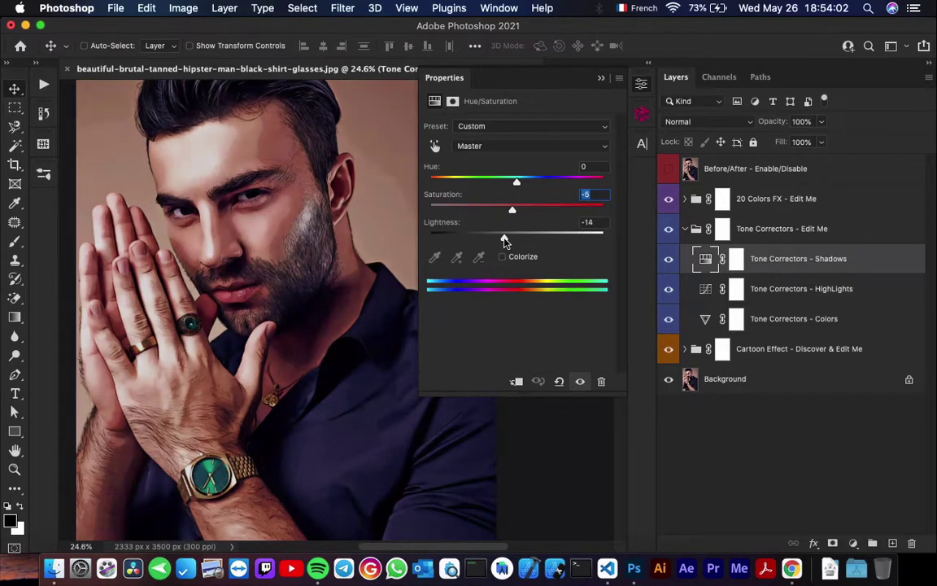
pyautogui.press('Tab')
pyautogui.write('5')
pyautogui.press('Return')
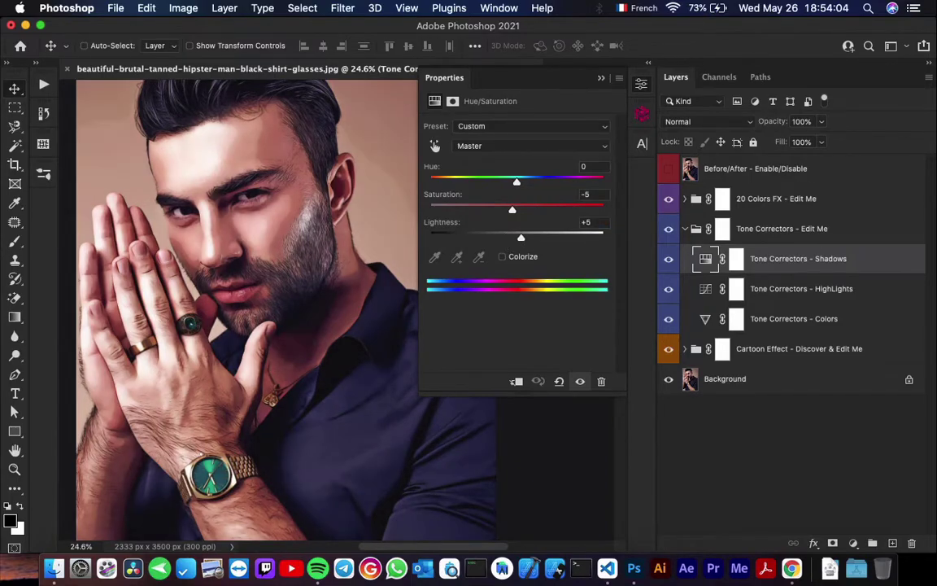
pyautogui.press('super+0')
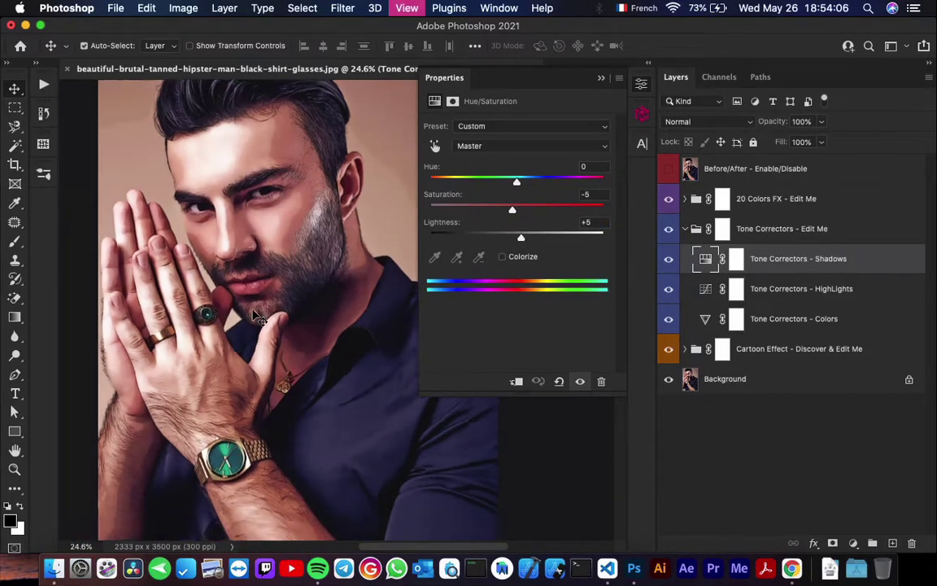
# Step: Close the Hue/Saturation settings and fit the whole image on screen with Cmd+0
pyautogui.click(602, 77)
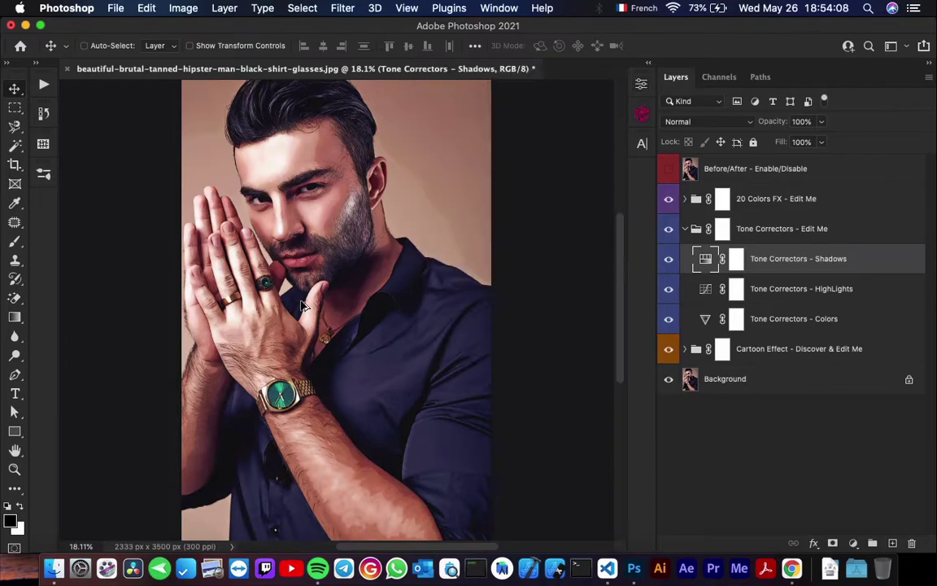
pyautogui.scroll(2, 303, 307)
pyautogui.scroll(-3, 303, 307)
pyautogui.scroll(-3, 303, 307)
pyautogui.scroll(3, 302, 308)
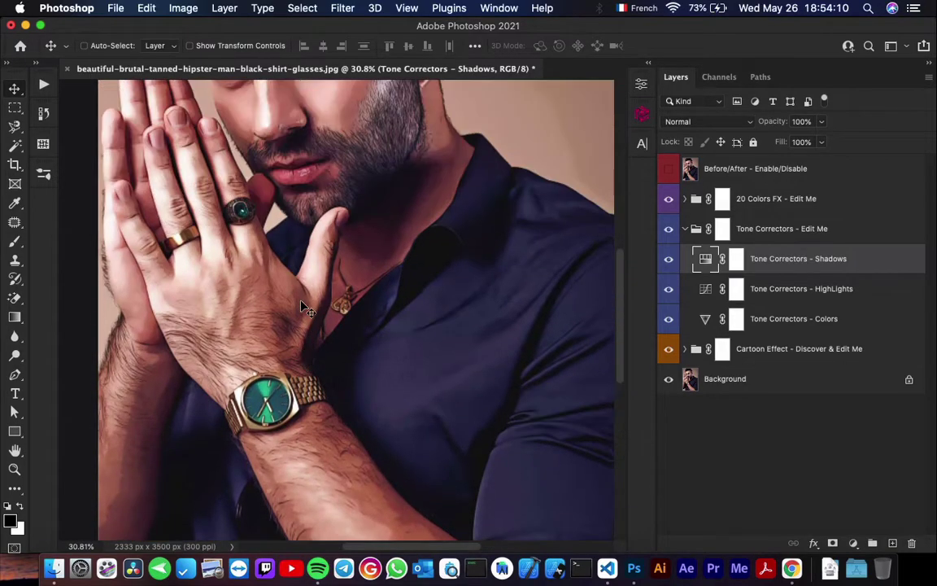
pyautogui.scroll(5, 302, 308)
pyautogui.press('super+0')
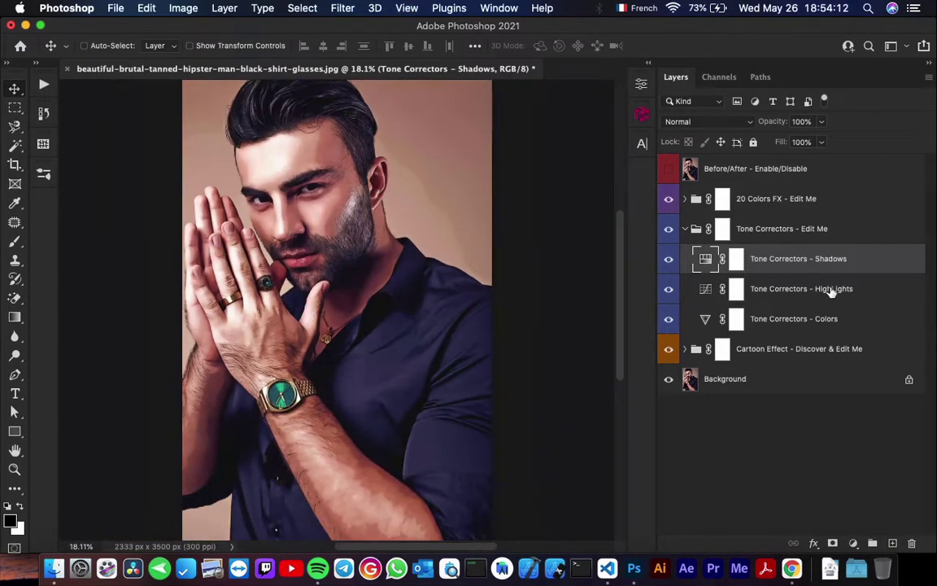
# Step: Collapse Tone Correctors and expand 20 Colors FX down to its Black & White layer
pyautogui.click(722, 228)
pyautogui.click(686, 229)
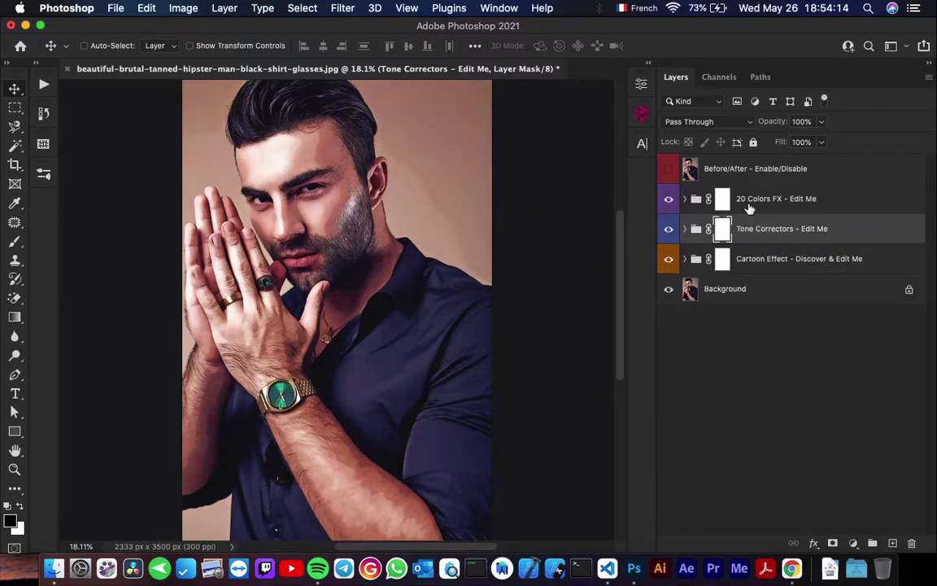
pyautogui.click(722, 199)
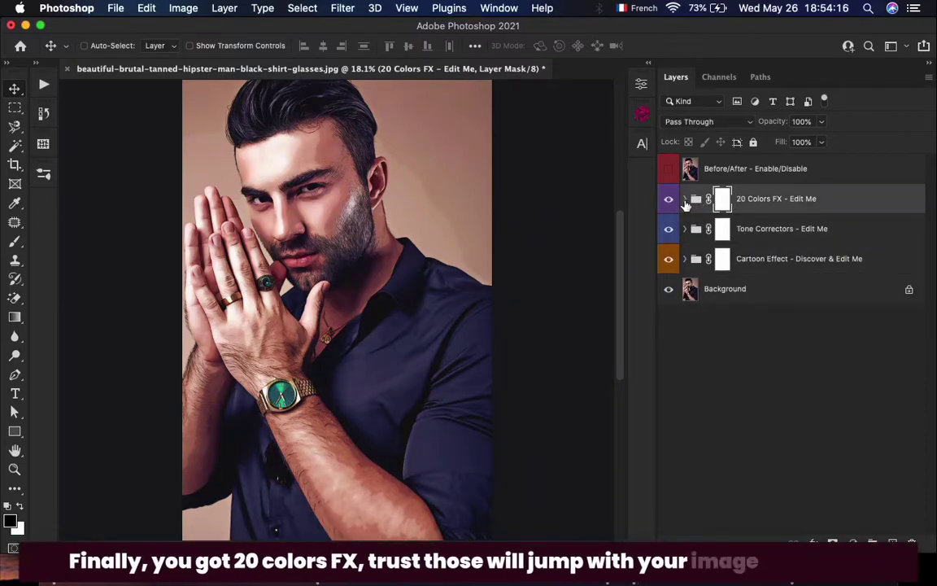
pyautogui.click(686, 199)
pyautogui.scroll(-3, 822, 345)
pyautogui.scroll(-4, 821, 345)
pyautogui.scroll(-3, 821, 345)
pyautogui.click(773, 462)
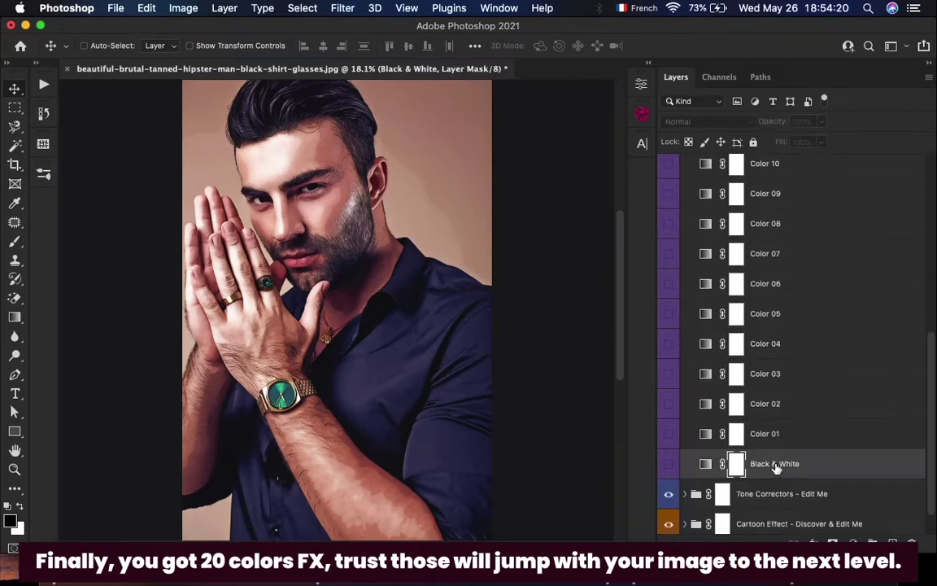
# Step: Preview the Black & White, Color 01 and Color 02 effects, leaving them hidden
pyautogui.click(670, 464)
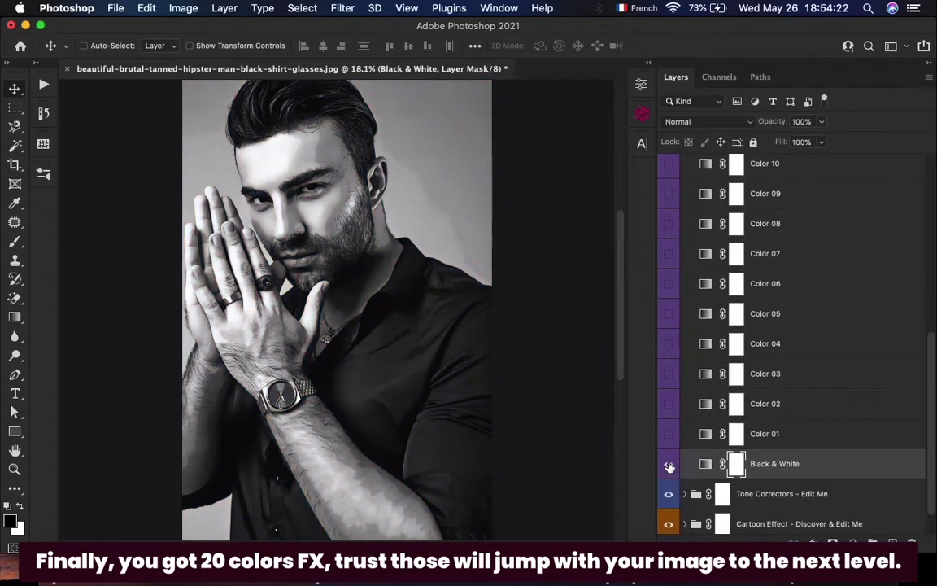
pyautogui.click(669, 464)
pyautogui.click(773, 434)
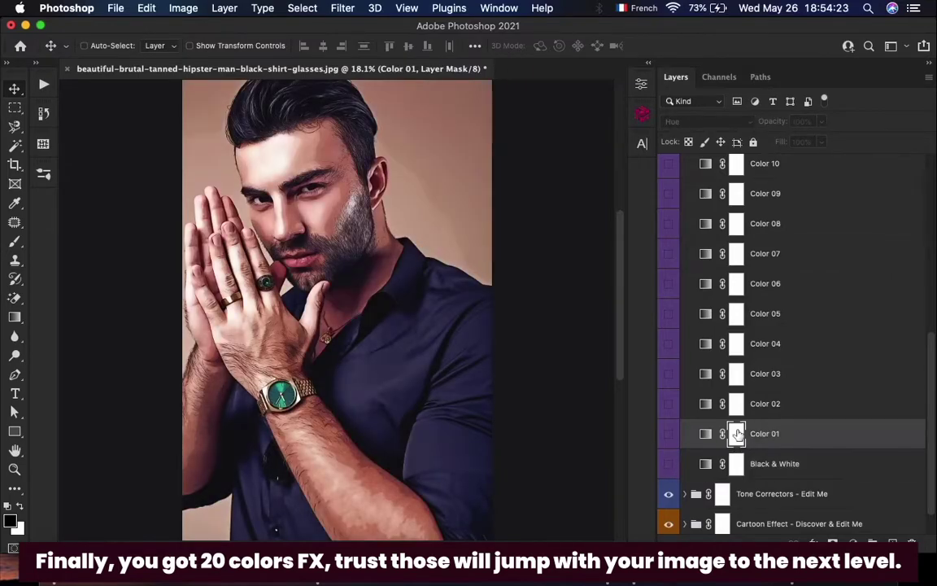
pyautogui.click(670, 434)
pyautogui.click(670, 434)
pyautogui.click(735, 404)
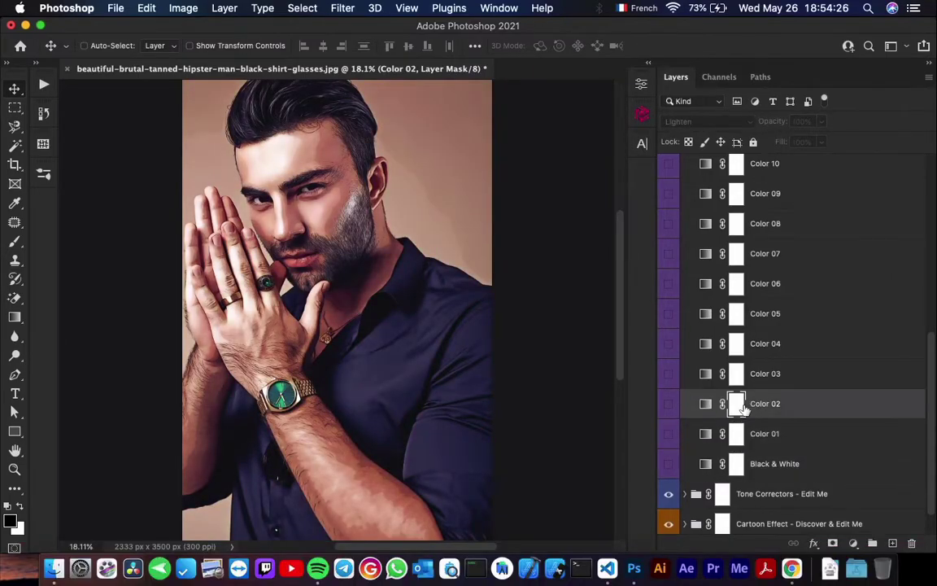
pyautogui.click(669, 404)
pyautogui.click(669, 405)
pyautogui.scroll(5, 831, 320)
pyautogui.scroll(5, 831, 320)
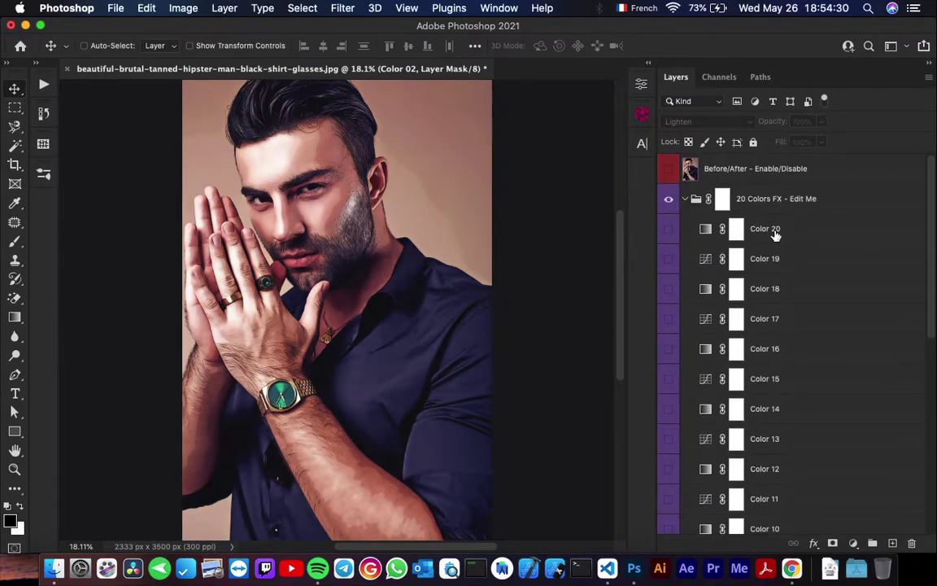
pyautogui.scroll(-3, 808, 425)
pyautogui.scroll(-7, 808, 424)
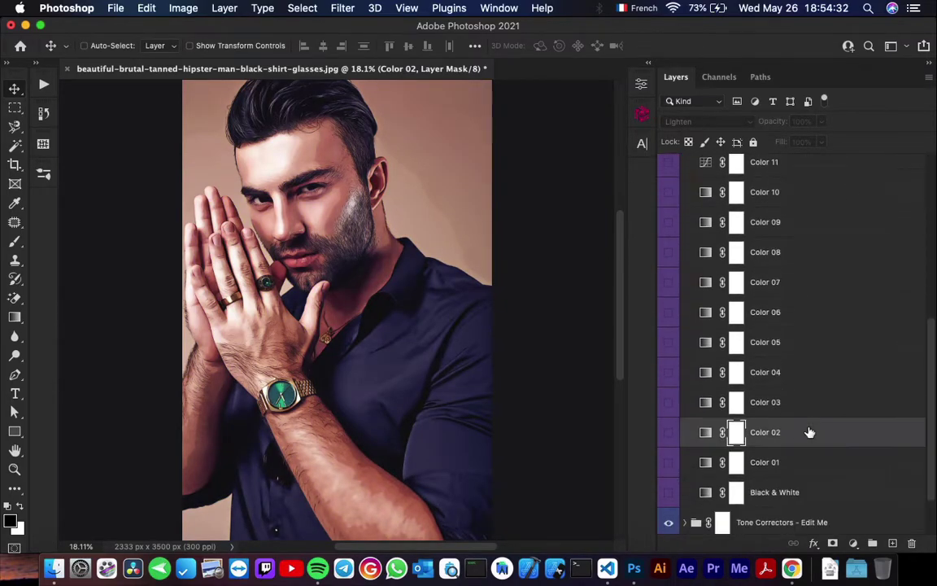
pyautogui.scroll(-2, 797, 422)
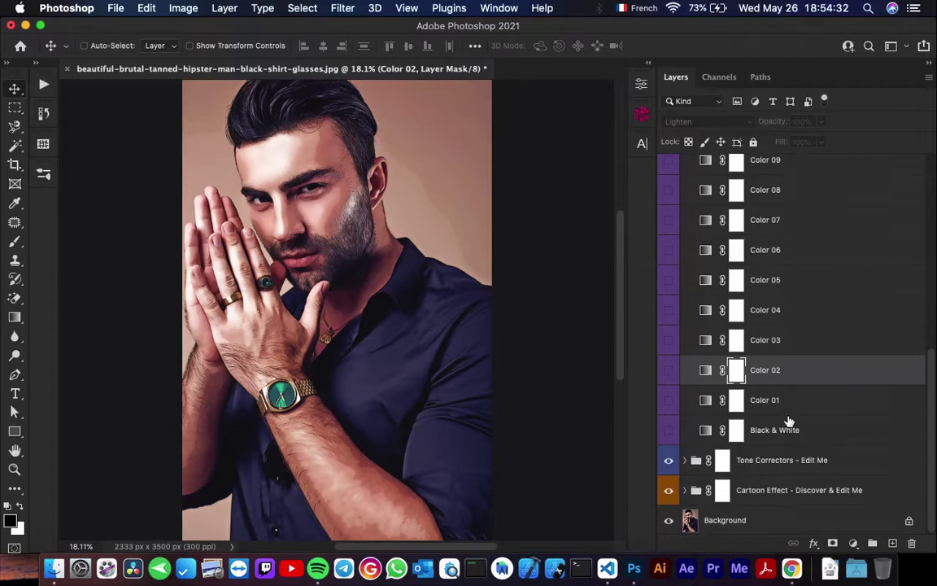
# Step: Switch Color 02 back on and fade it to 20% opacity
pyautogui.click(669, 372)
pyautogui.scroll(3, 307, 202)
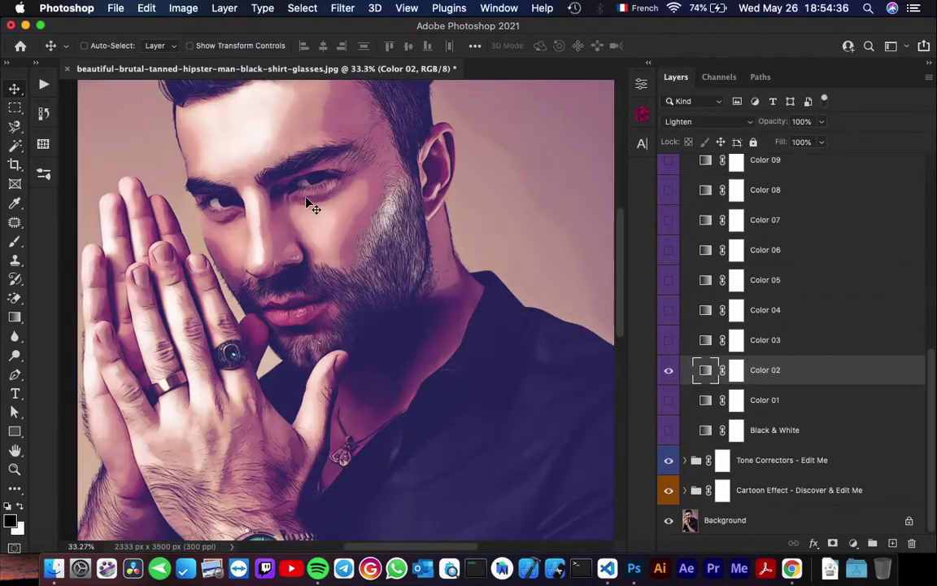
pyautogui.scroll(-1, 307, 202)
pyautogui.scroll(4, 307, 202)
pyautogui.scroll(2, 307, 202)
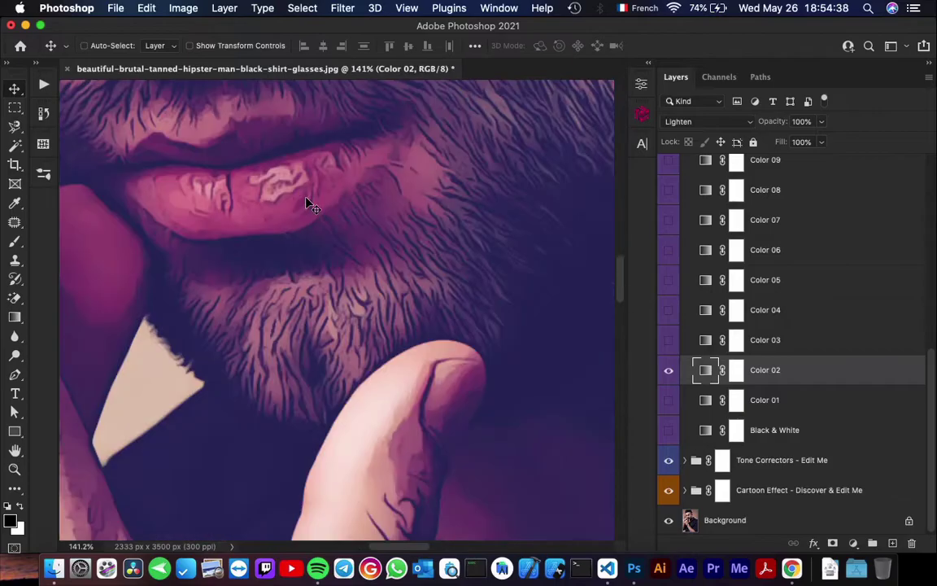
pyautogui.scroll(-2, 308, 202)
pyautogui.scroll(-2, 307, 202)
pyautogui.scroll(1, 308, 202)
pyautogui.scroll(3, 309, 204)
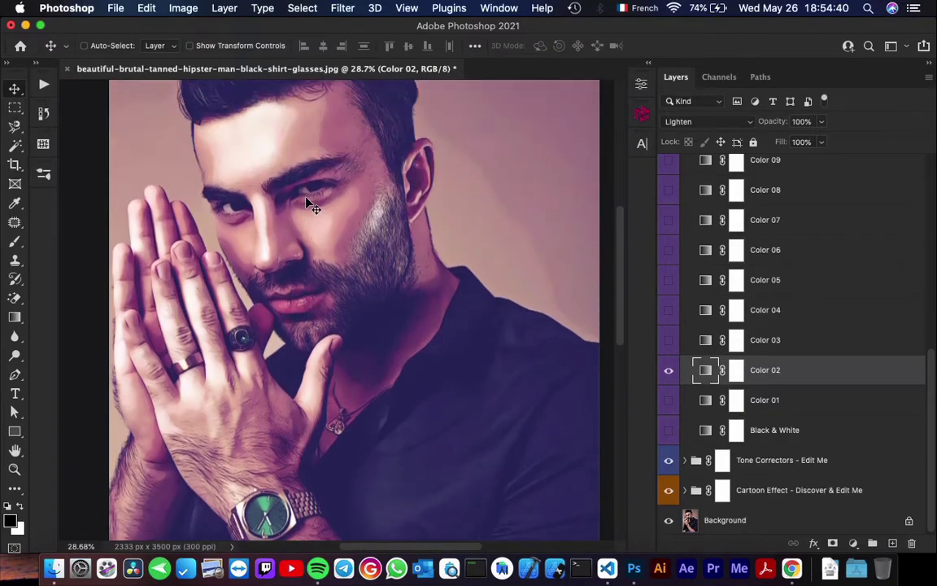
pyautogui.scroll(1, 309, 203)
pyautogui.click(821, 121)
pyautogui.moveTo(824, 140); pyautogui.dragTo(768, 142)
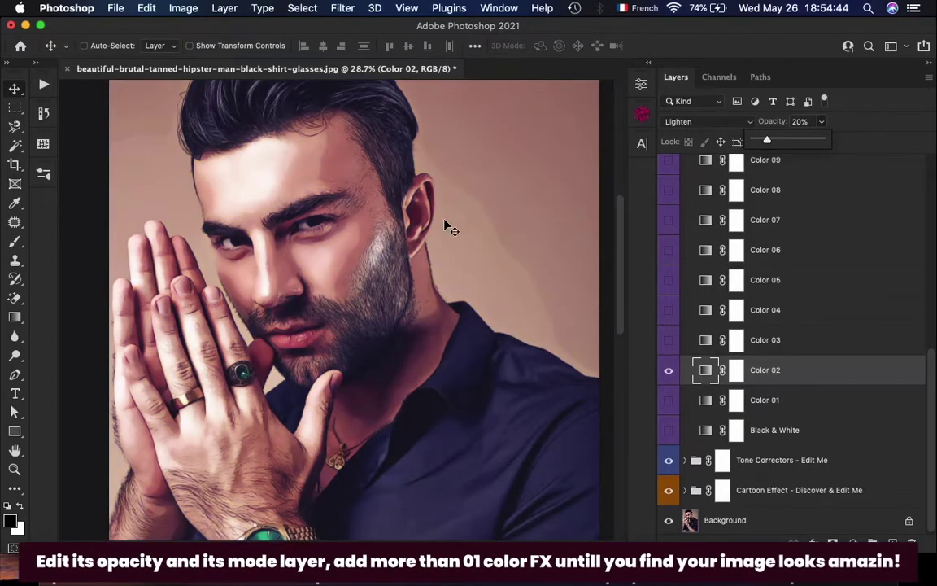
# Step: Fit the image on screen and toggle Color 02 off and on to compare
pyautogui.press('super+0')
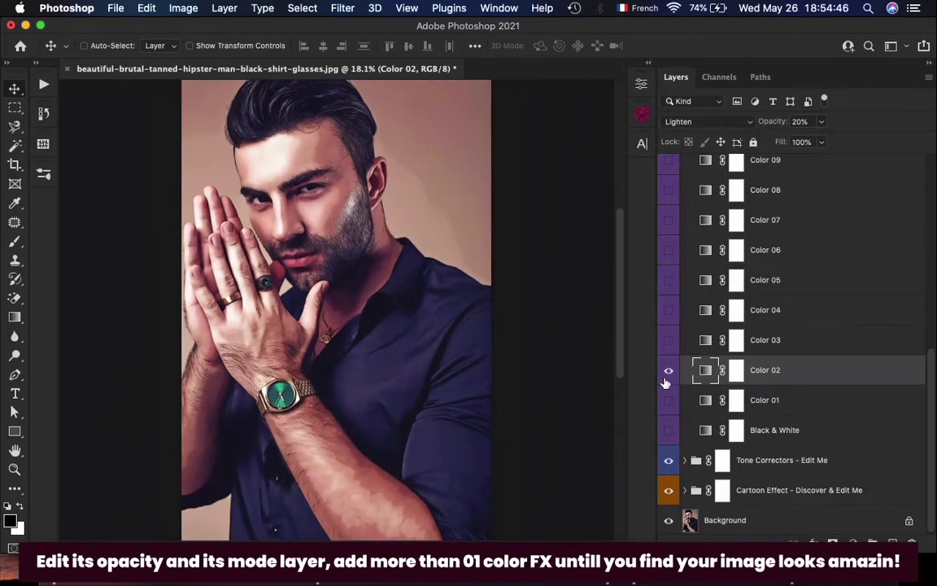
pyautogui.click(668, 375)
pyautogui.click(668, 373)
# Step: Preview Color 03, hide Color 04, and switch on and select Color 05
pyautogui.click(736, 340)
pyautogui.click(669, 341)
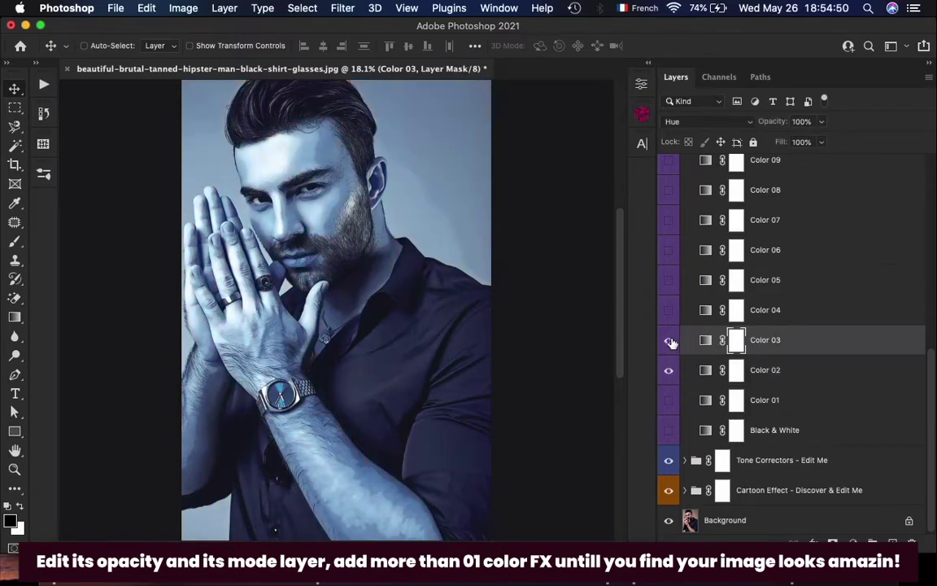
pyautogui.click(668, 341)
pyautogui.click(669, 310)
pyautogui.click(668, 280)
pyautogui.click(848, 285)
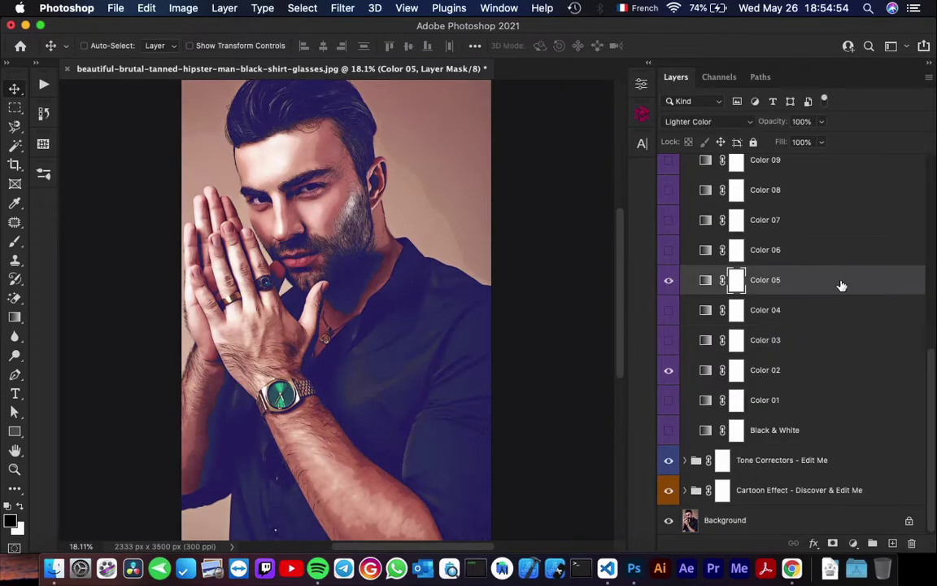
pyautogui.click(823, 122)
# Step: Fade Color 05 to 24% opacity
pyautogui.moveTo(822, 144); pyautogui.dragTo(772, 144)
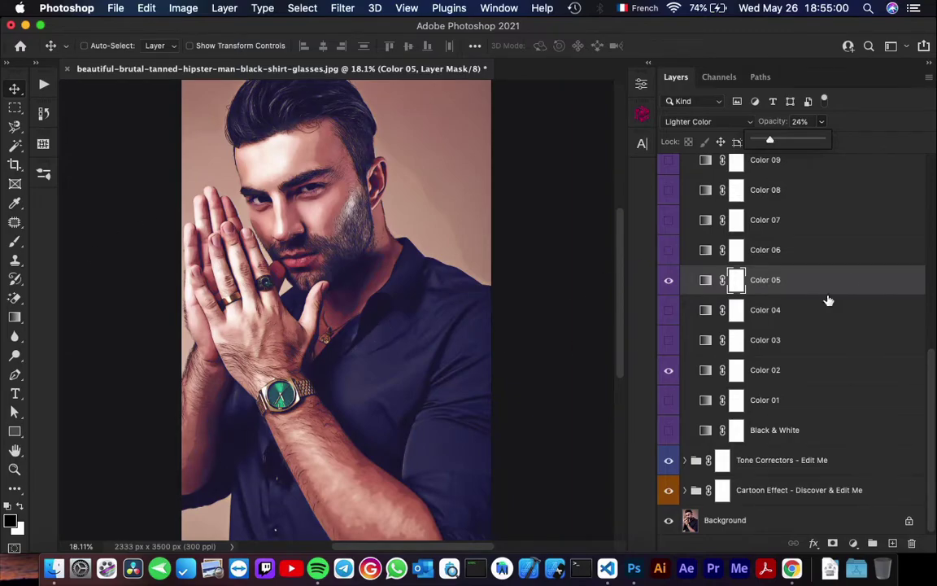
pyautogui.scroll(1, 816, 304)
pyautogui.scroll(1, 843, 314)
pyautogui.click(706, 347)
# Step: Preview the Color 07, 08, 09 and 10 effects one by one
pyautogui.click(669, 317)
pyautogui.click(669, 317)
pyautogui.click(670, 289)
pyautogui.click(671, 288)
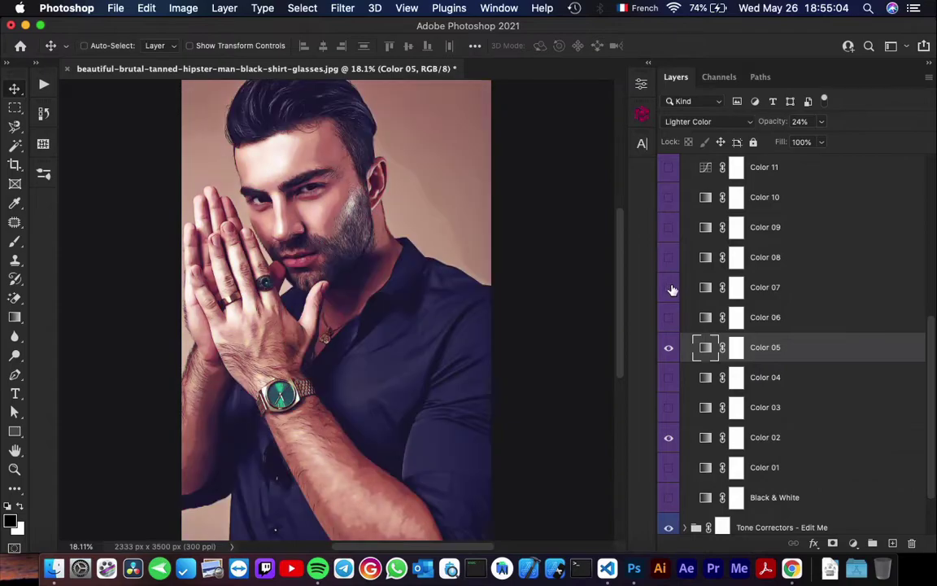
pyautogui.click(669, 258)
pyautogui.click(669, 259)
pyautogui.click(669, 229)
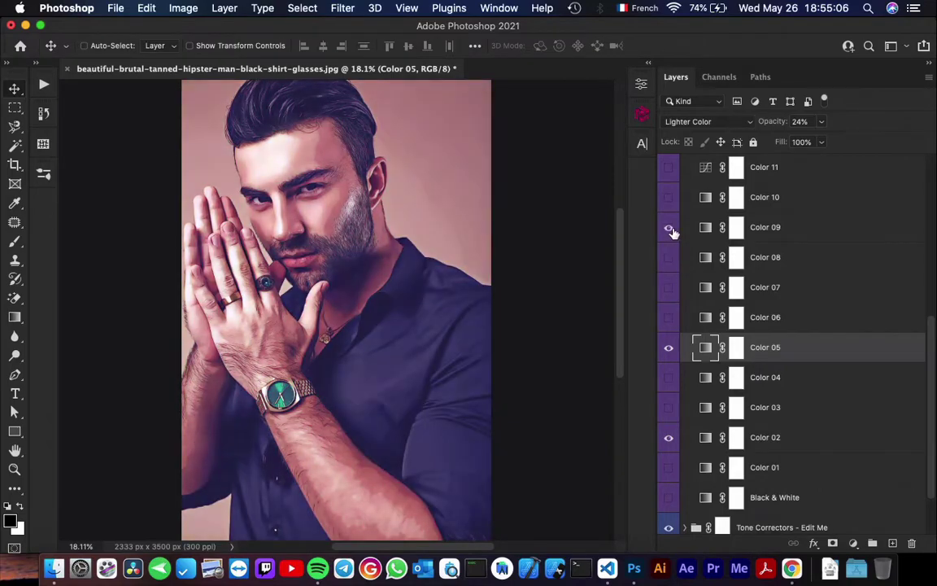
pyautogui.click(669, 197)
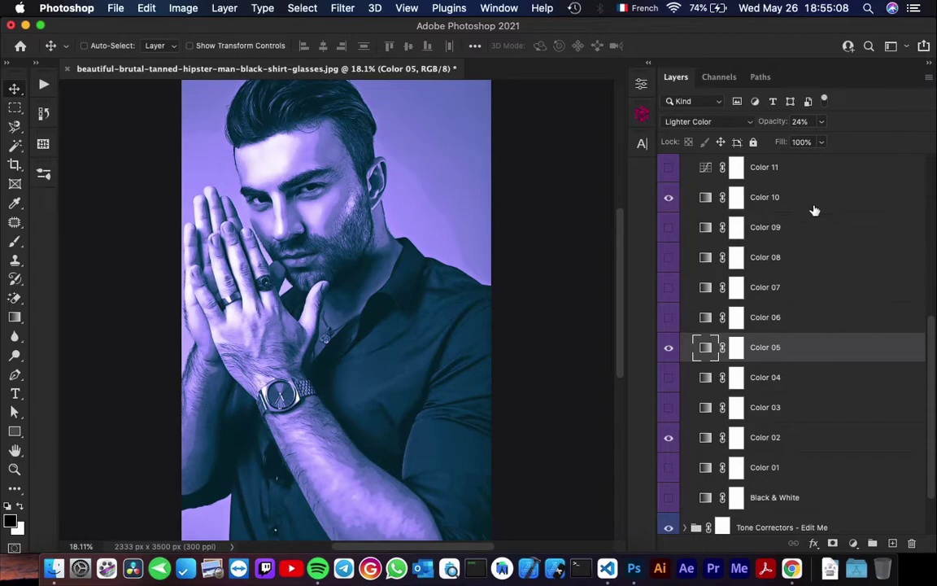
pyautogui.click(736, 198)
pyautogui.scroll(4, 800, 284)
# Step: Switch on Color 11 and fade it to a faint 8% opacity
pyautogui.click(670, 284)
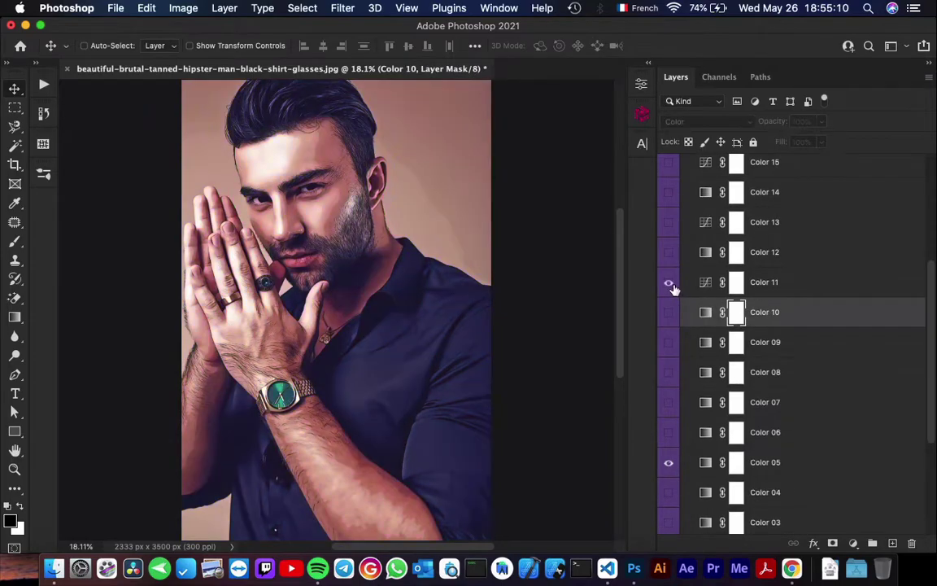
pyautogui.scroll(2, 673, 304)
pyautogui.click(777, 330)
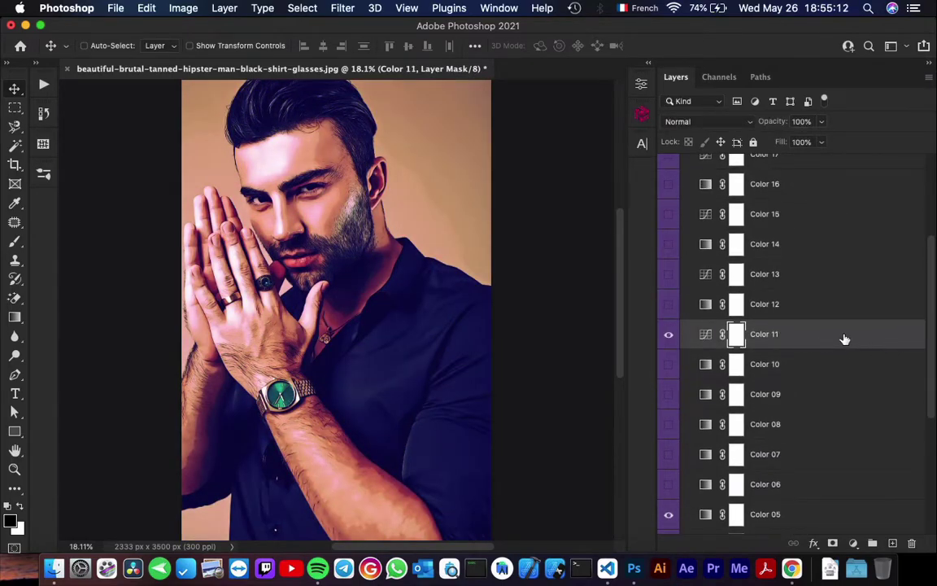
pyautogui.click(821, 121)
pyautogui.moveTo(820, 142); pyautogui.dragTo(758, 143)
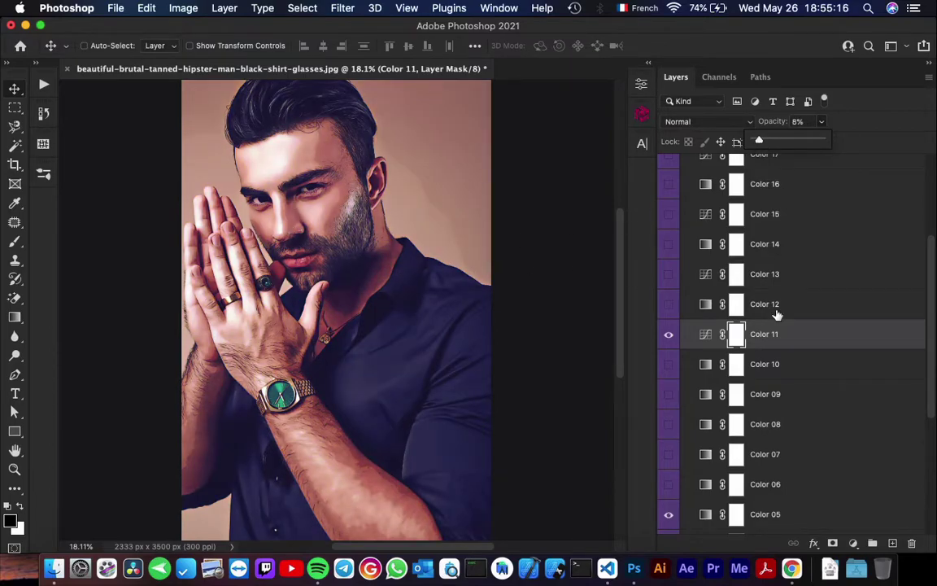
pyautogui.scroll(5, 841, 331)
pyautogui.click(805, 201)
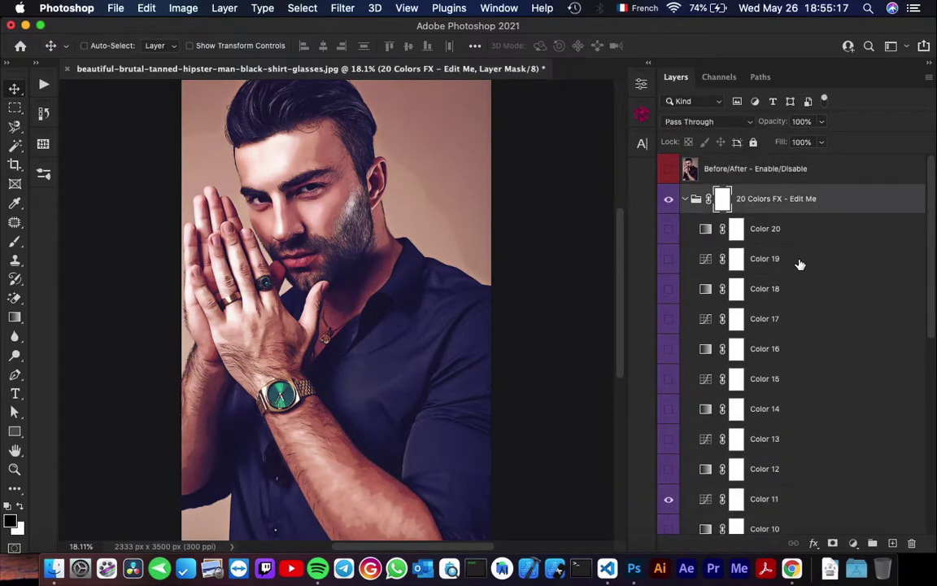
# Step: Fold away the 20 Colors FX group and toggle its visibility to compare
pyautogui.click(686, 199)
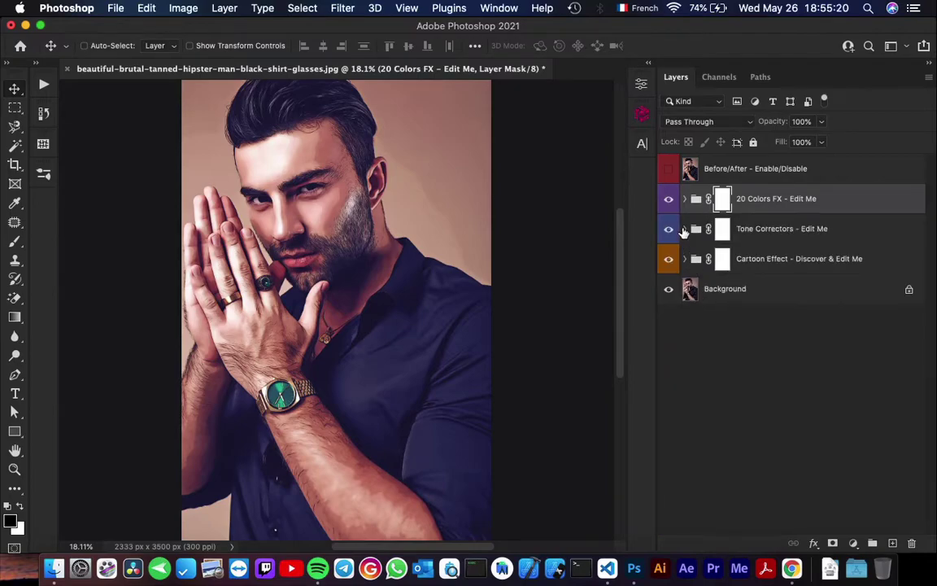
pyautogui.click(669, 201)
pyautogui.click(669, 200)
pyautogui.scroll(3, 497, 240)
pyautogui.scroll(-3, 485, 256)
pyautogui.scroll(-3, 469, 334)
pyautogui.scroll(-3, 469, 333)
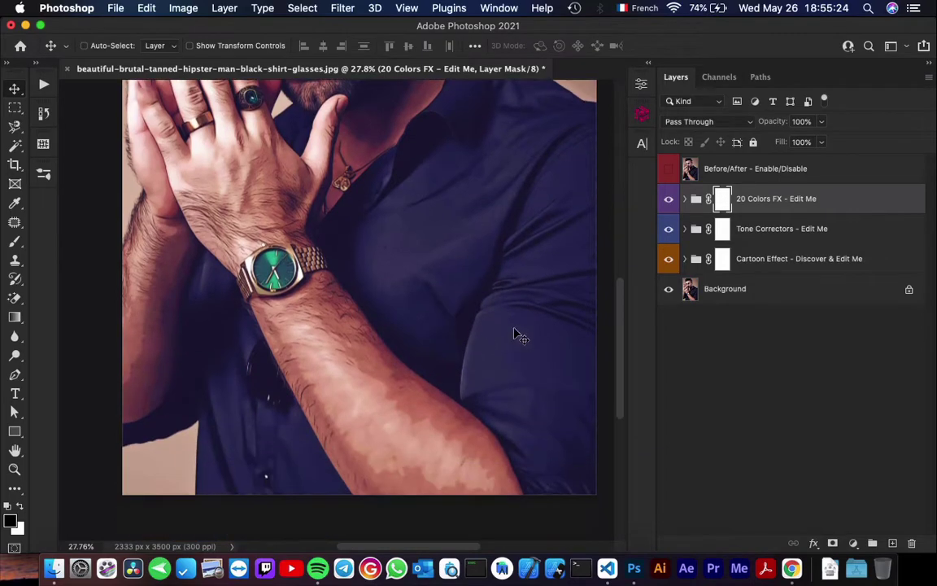
# Step: Compare the portrait with and without the colour effects again, then select the Before/After layer
pyautogui.click(669, 200)
pyautogui.click(669, 201)
pyautogui.scroll(3, 429, 246)
pyautogui.scroll(7, 481, 278)
pyautogui.click(669, 201)
pyautogui.click(669, 201)
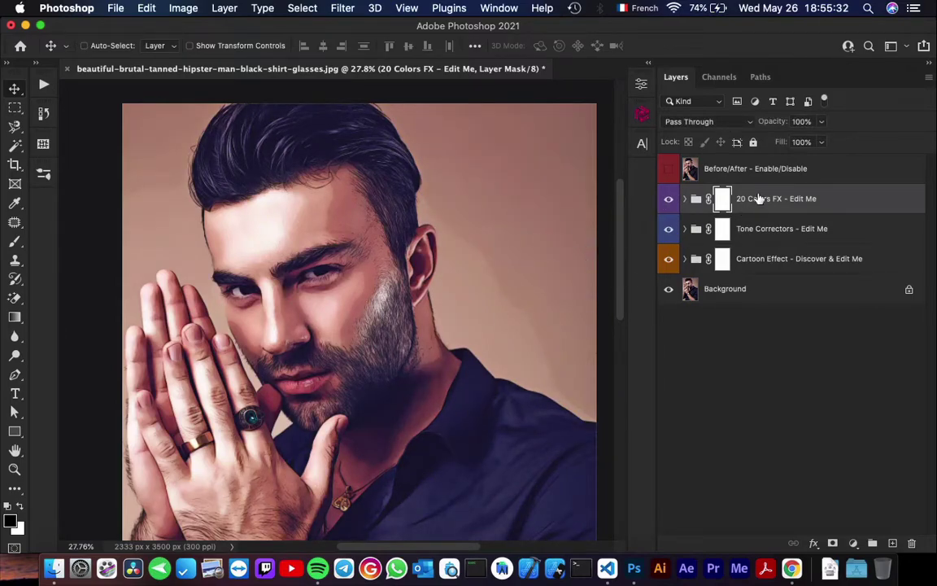
pyautogui.click(761, 170)
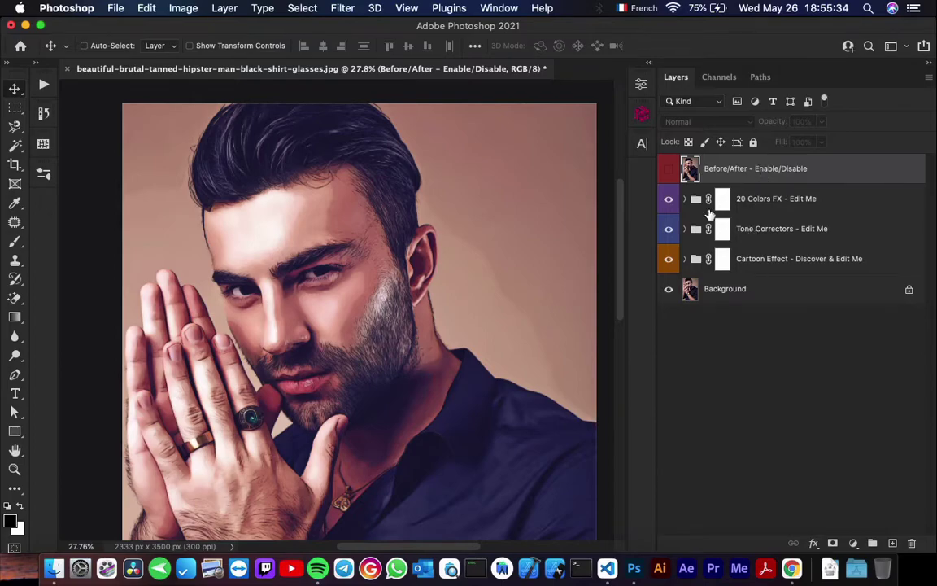
pyautogui.click(668, 170)
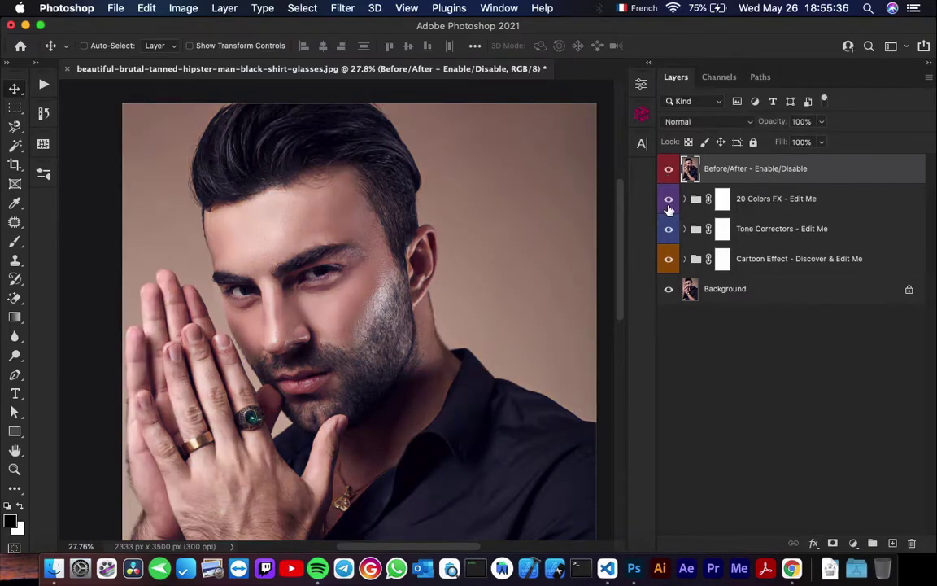
pyautogui.click(667, 172)
pyautogui.scroll(3, 356, 327)
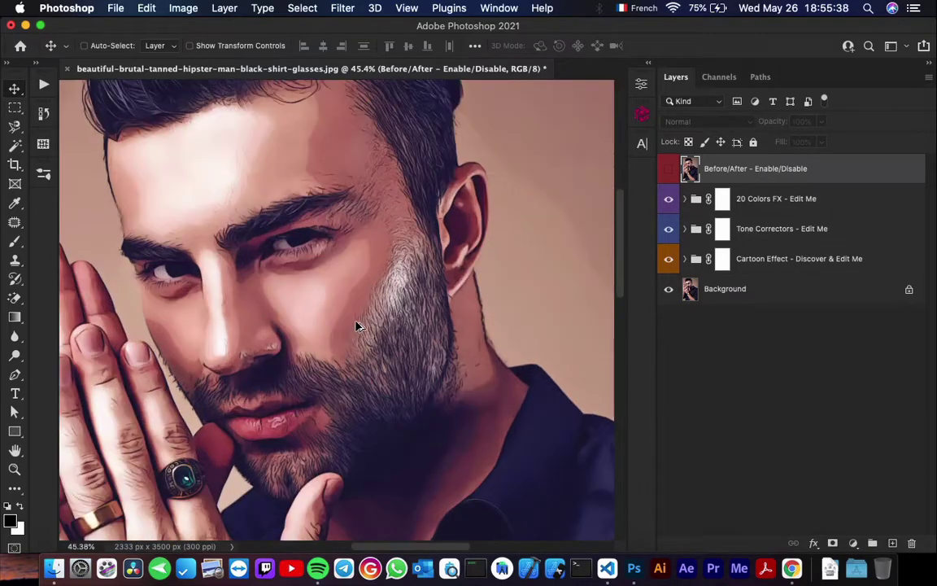
pyautogui.scroll(3, 356, 326)
pyautogui.click(667, 172)
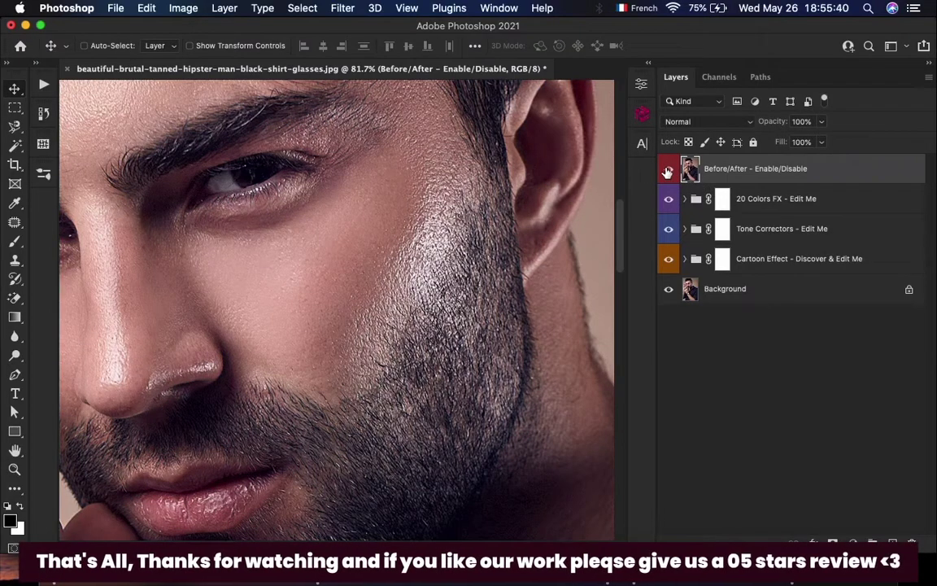
pyautogui.click(667, 172)
pyautogui.scroll(-1, 405, 323)
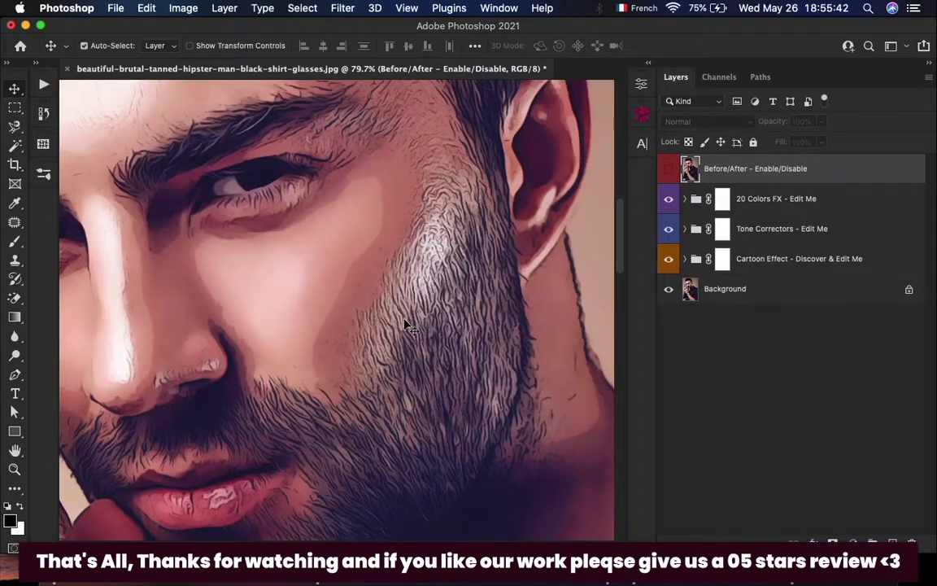
pyautogui.scroll(-8, 404, 323)
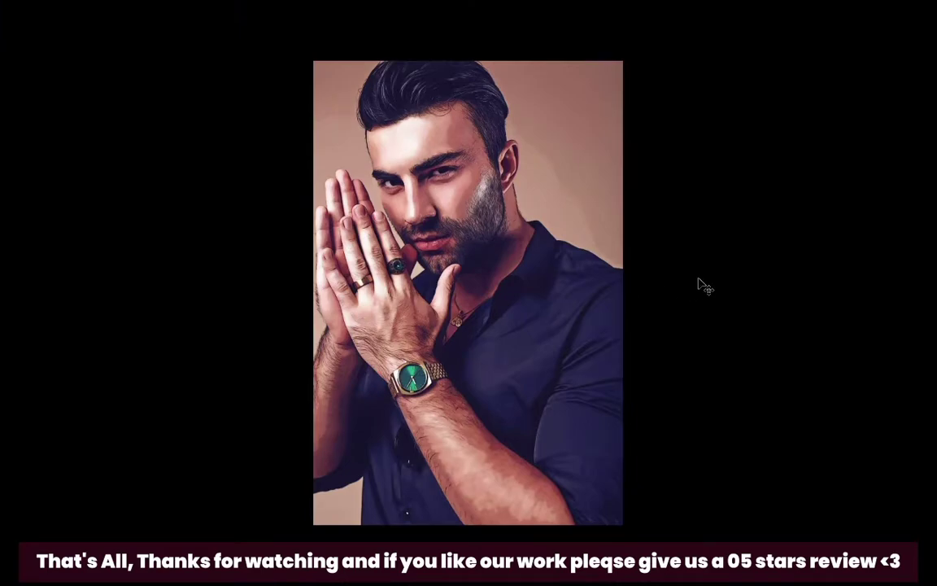